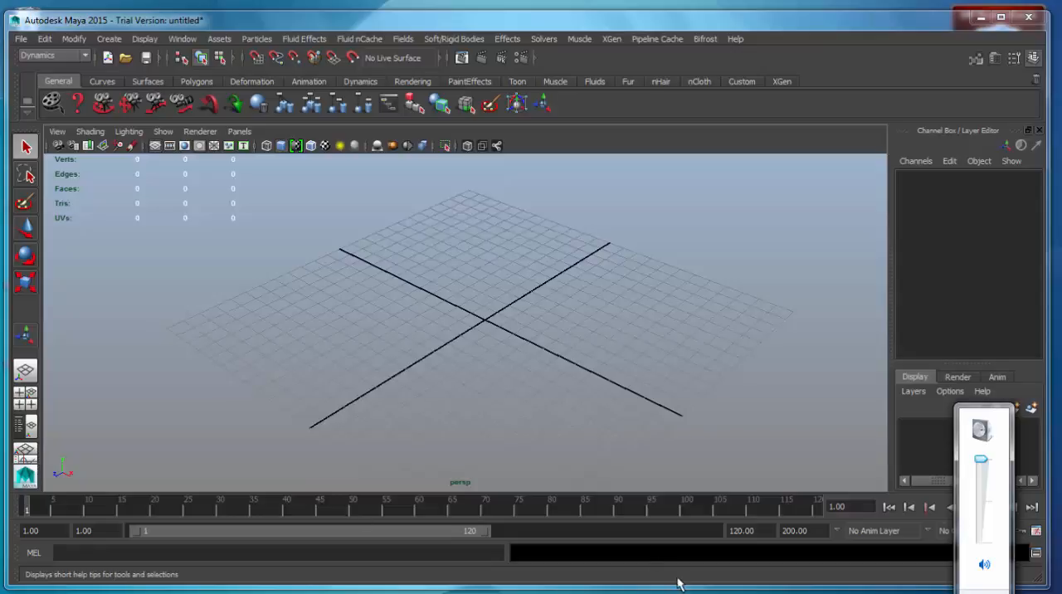
Create a polygon cube at the centre of the grid
left_click(829, 290)
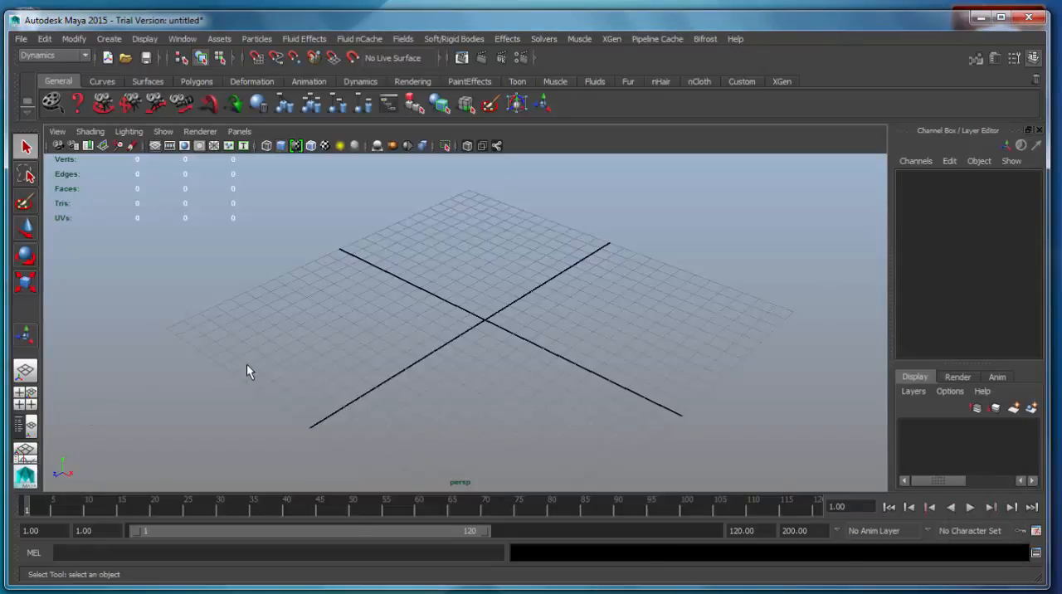
left_click(109, 38)
mouse_move(166, 73)
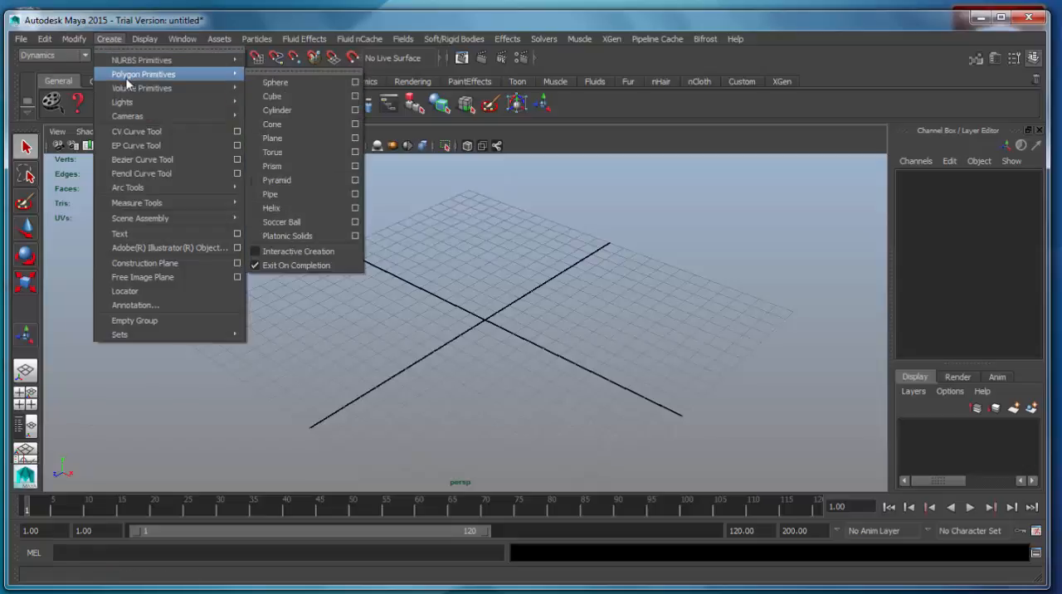
left_click(323, 99)
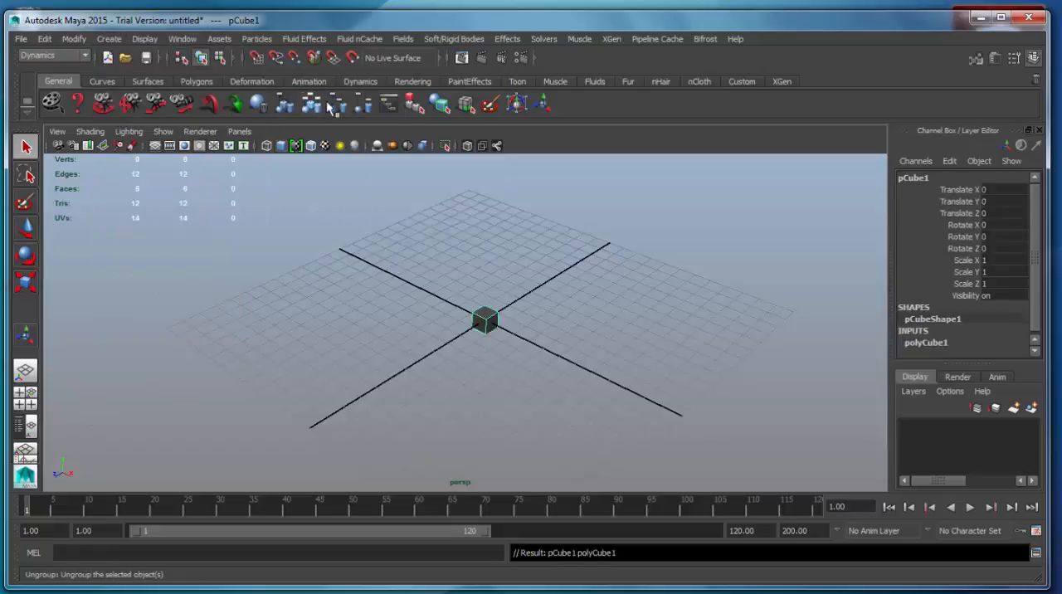
Set the cube's width, height and depth to 4.4 each
left_click(926, 343)
left_click_drag(1039, 274, 1042, 323)
left_click_drag(633, 366, 575, 380, "alt")
left_click_drag(976, 277, 980, 297)
middle_click_drag(671, 303, 519, 302)
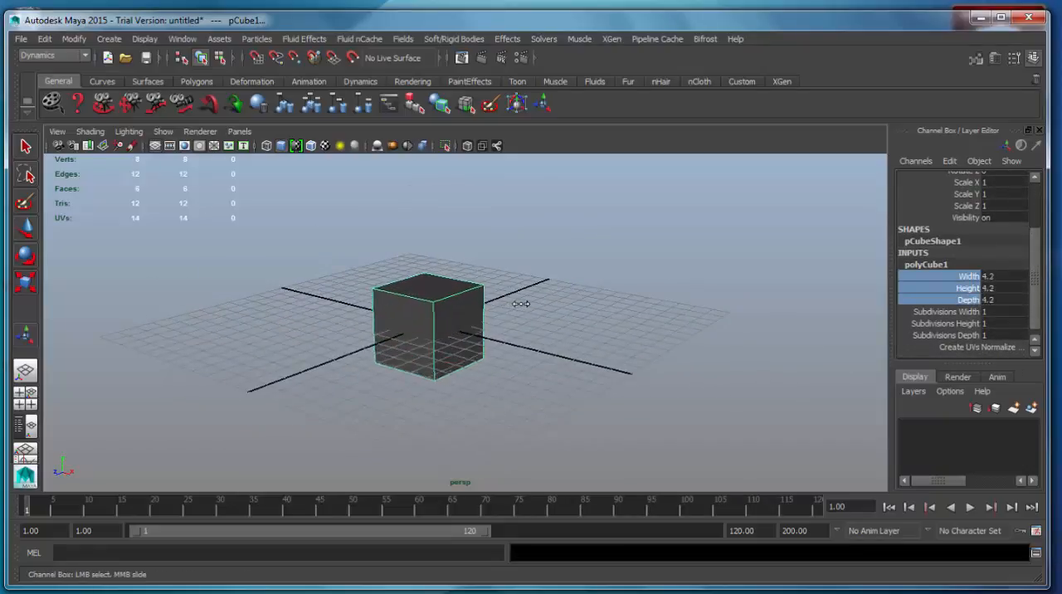
left_click_drag(690, 367, 717, 370, "alt")
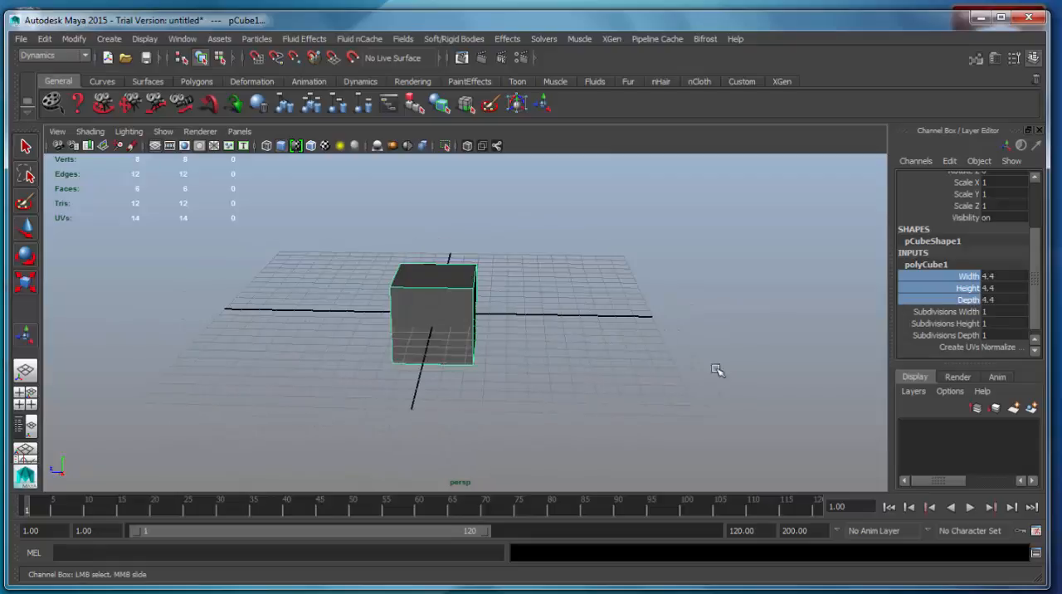
Set the cube's depth to 12.1 and divide it into 3 subdivisions along the depth
left_click(965, 300)
middle_click_drag(553, 349, 580, 368)
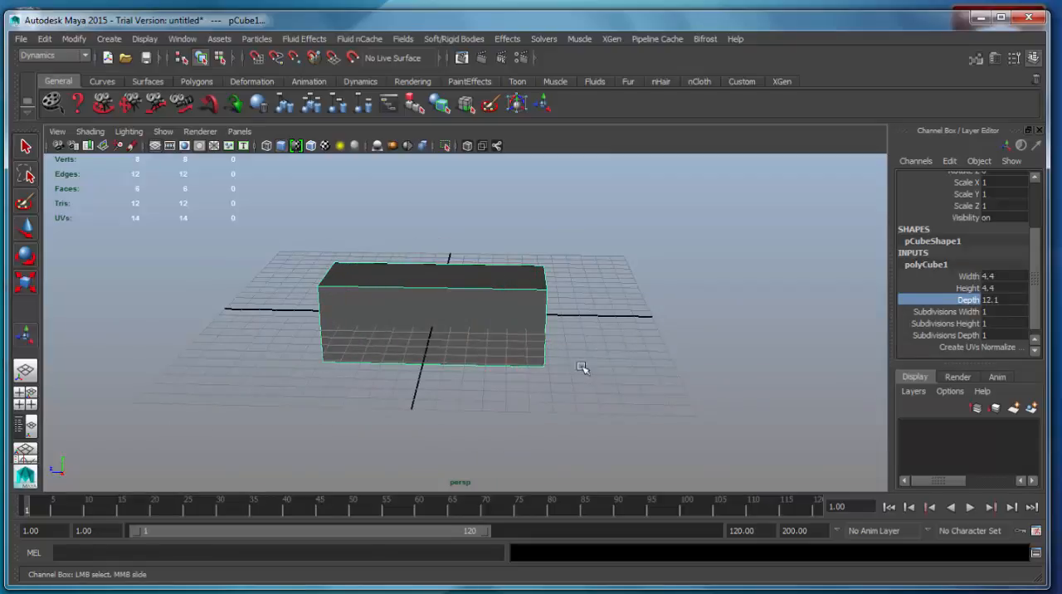
left_click_drag(582, 368, 509, 327, "alt")
left_click(970, 335)
right_click_drag(473, 274, 419, 270)
Select the two middle rows of vertices on the box and move them along its length towards one end
left_click_drag(393, 204, 501, 380)
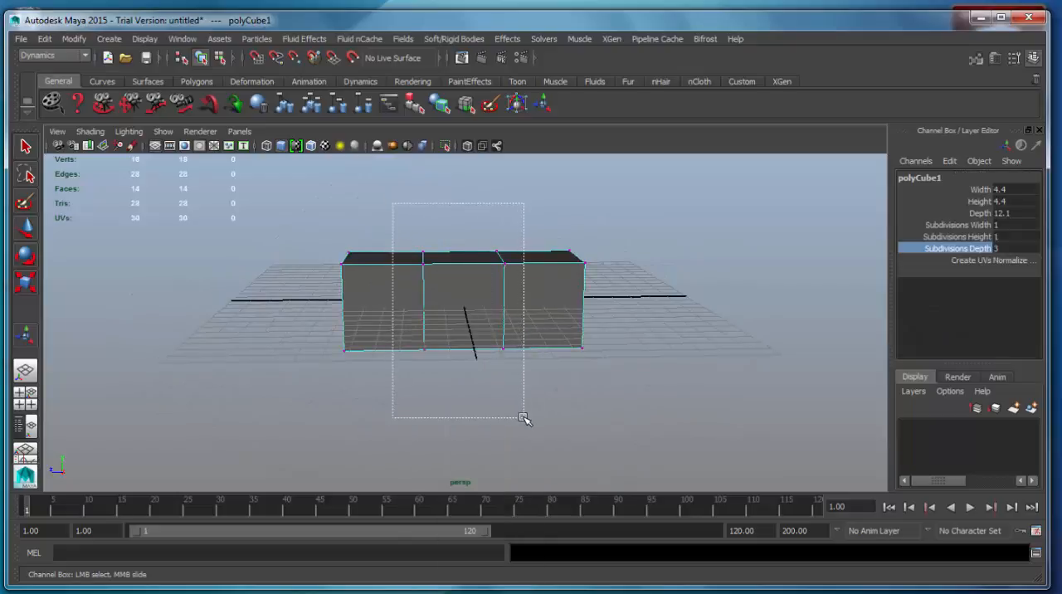
left_click_drag(525, 417, 526, 420)
key("w")
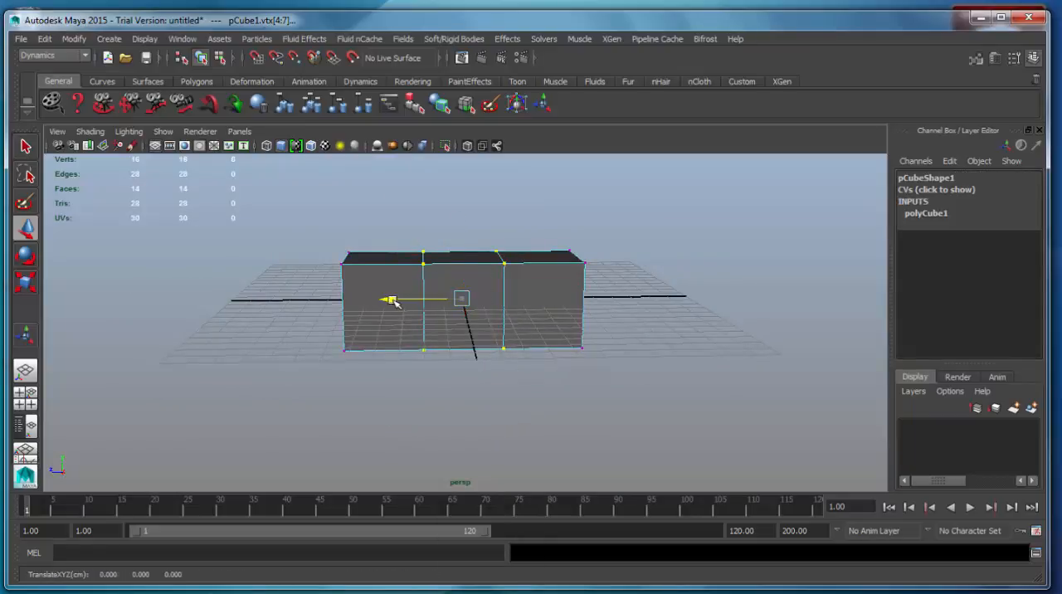
left_click_drag(576, 329, 549, 311, "alt")
Scale down the four vertices at the end of the longest section to taper it, and raise them towards the top
left_click_drag(627, 181, 541, 411)
left_click_drag(558, 390, 483, 412, "alt")
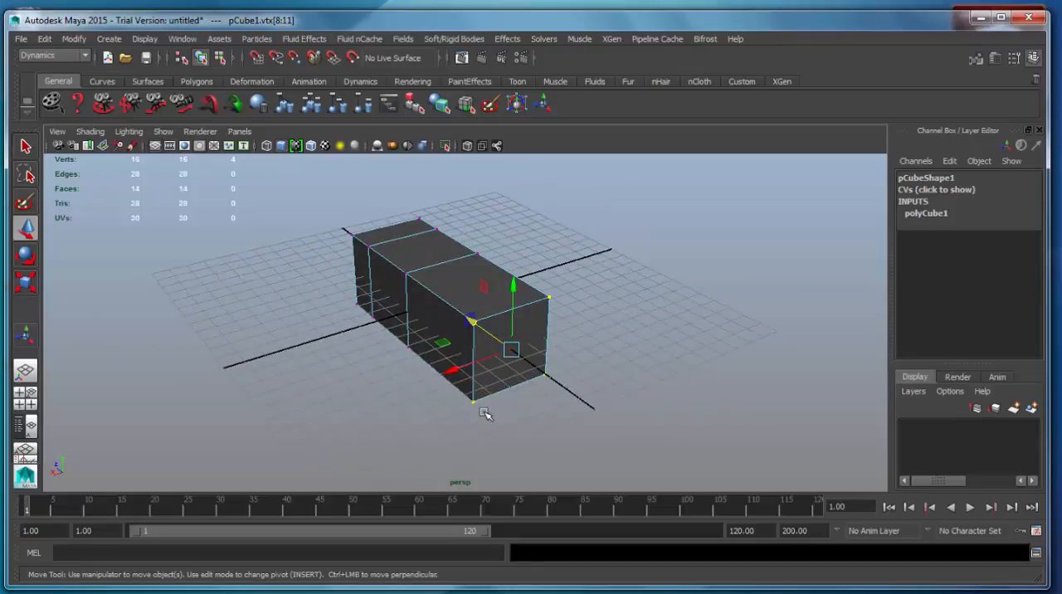
key("r")
left_click_drag(514, 350, 661, 378)
key("w")
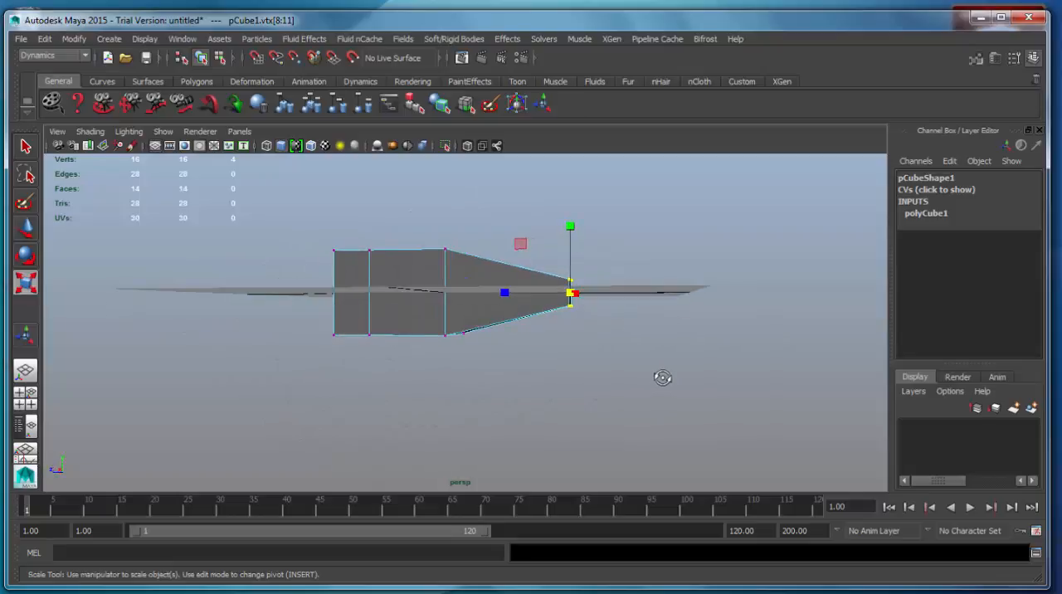
left_click_drag(571, 218, 574, 194)
left_click_drag(617, 338, 533, 355, "alt")
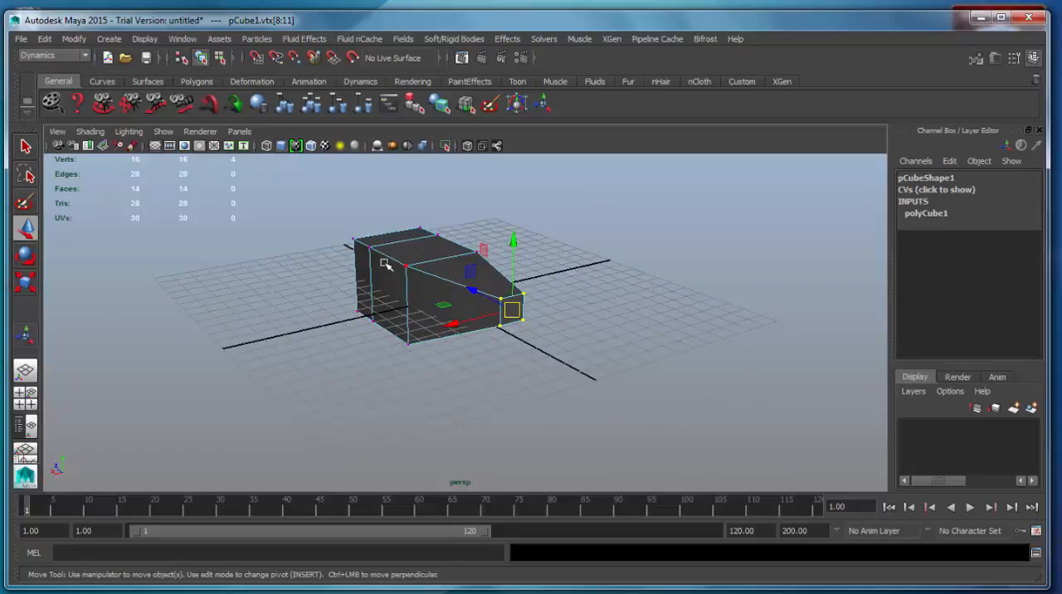
Extrude the small face at the tapered end outward along the body's length to form a short tail block
right_click_drag(386, 264, 479, 307)
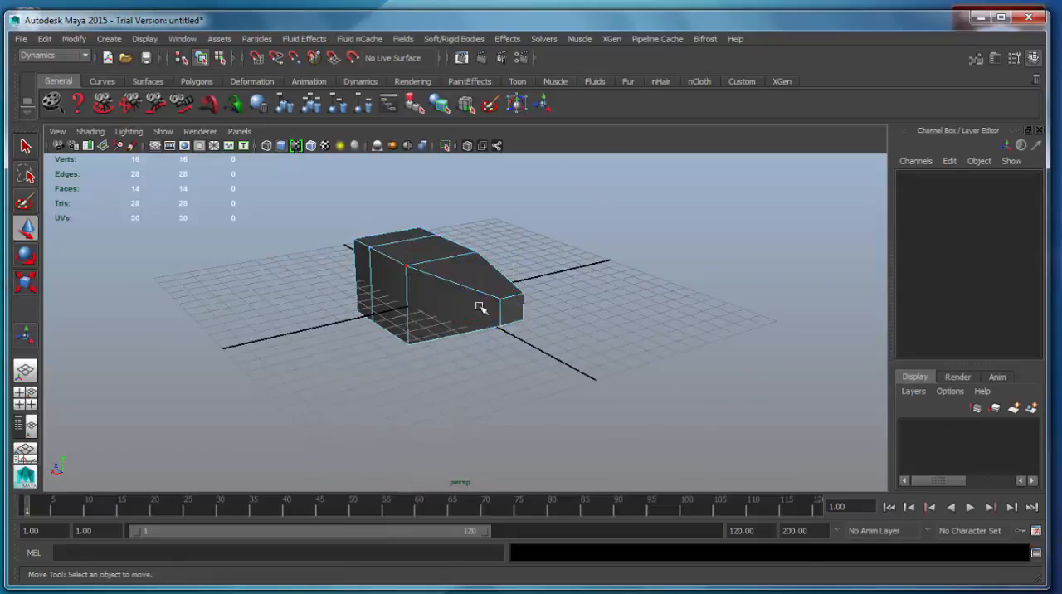
left_click(526, 306)
left_click_drag(528, 308, 555, 349, "alt")
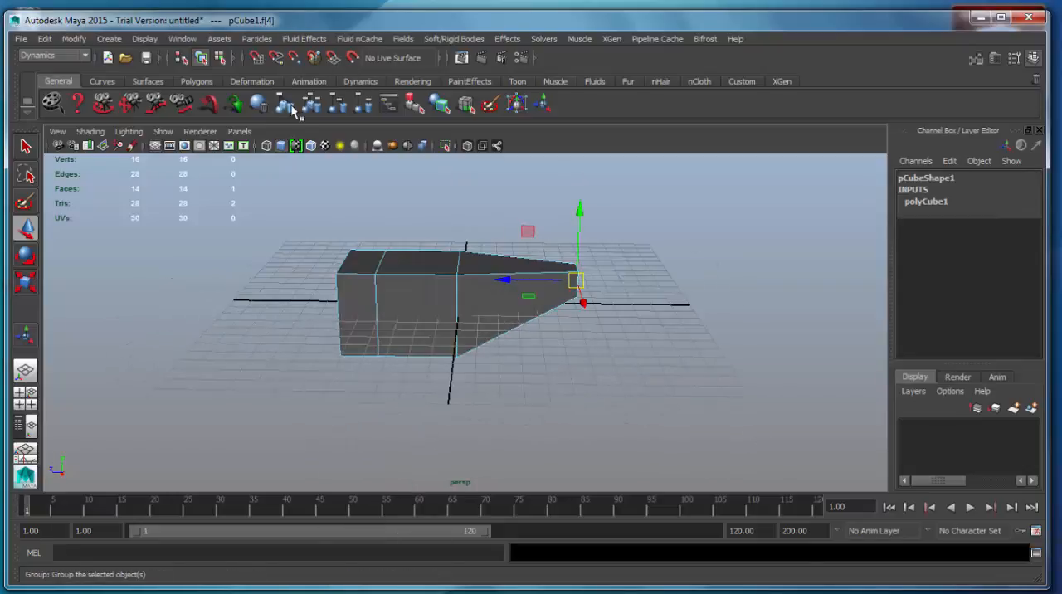
left_click(51, 55)
left_click(49, 78)
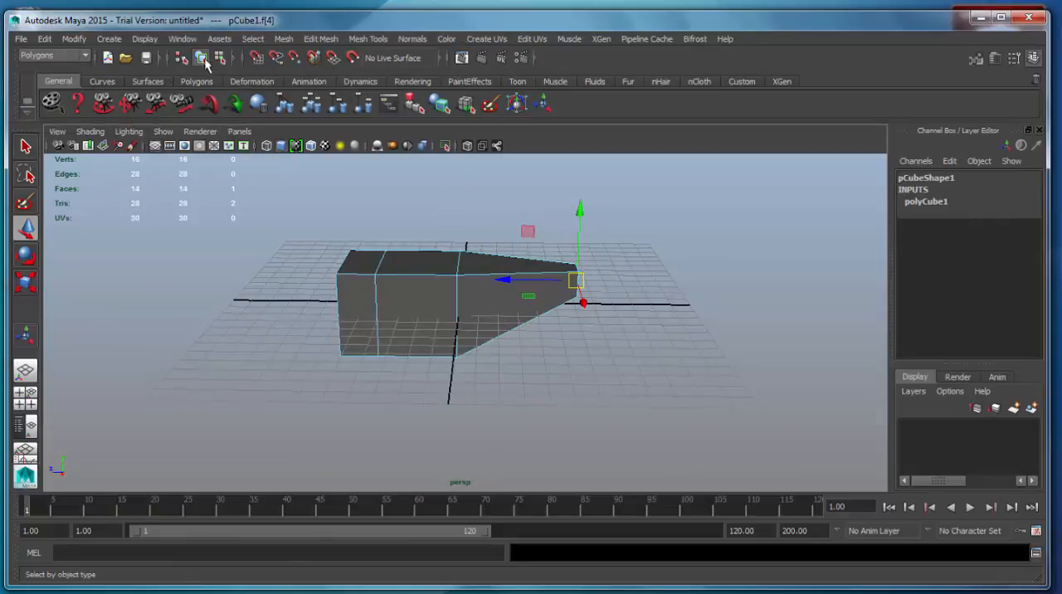
left_click(320, 39)
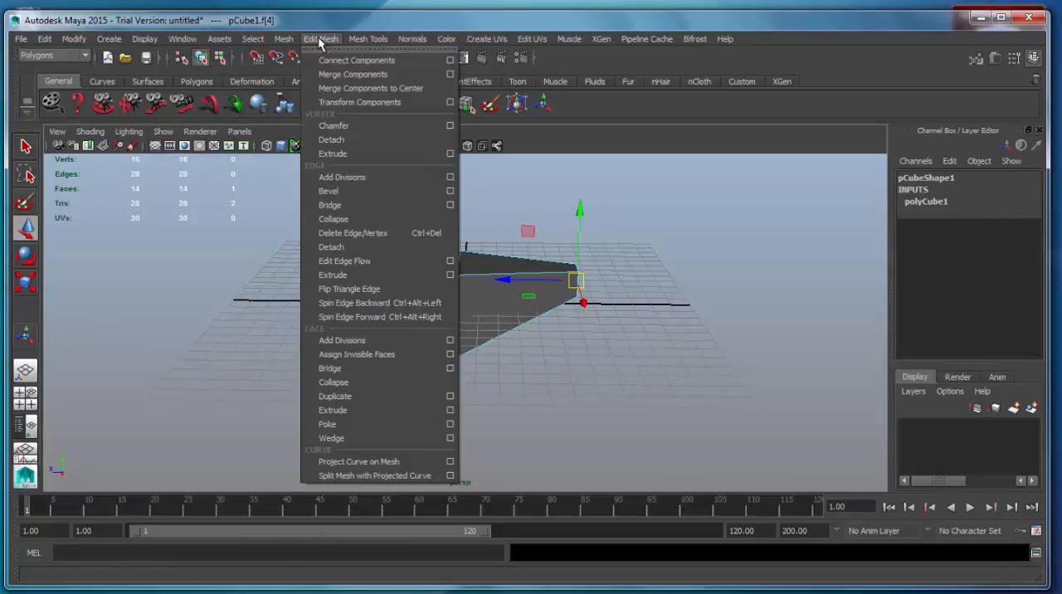
left_click(360, 409)
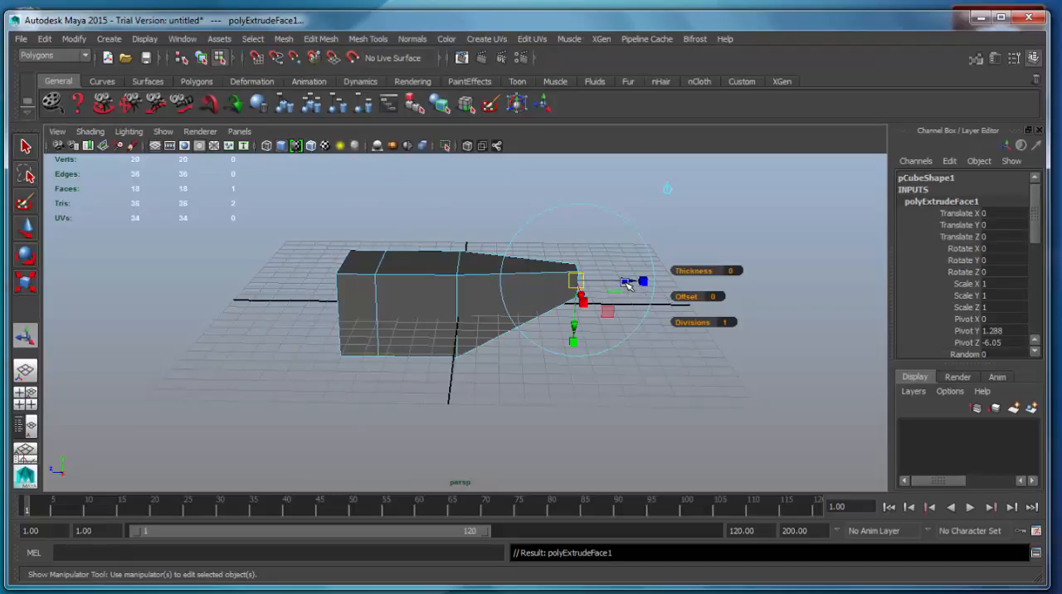
left_click_drag(631, 285, 394, 315)
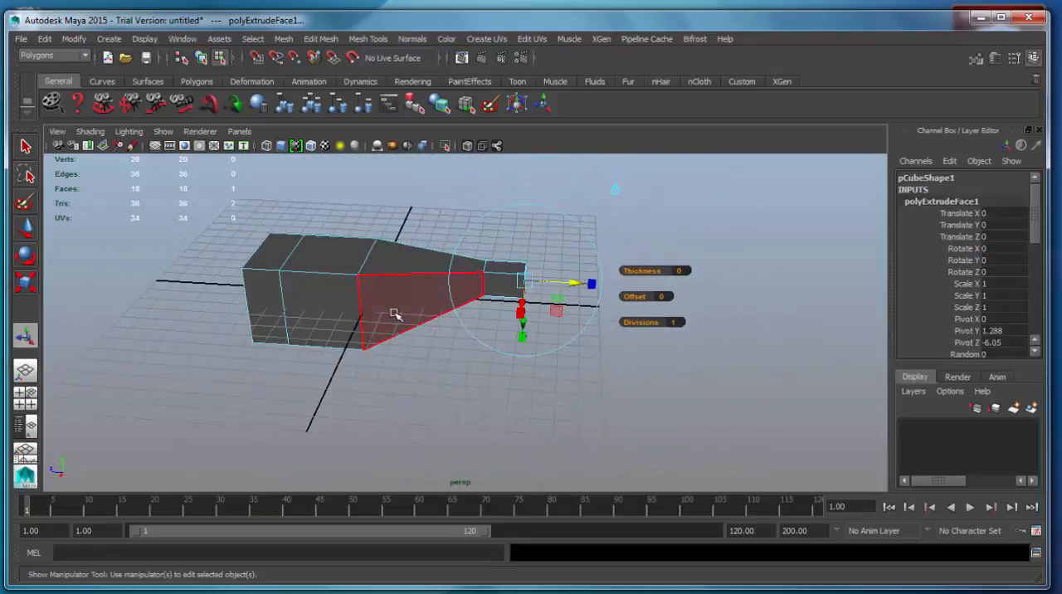
Extrude the top face of the tail block slightly upward and narrow it across its width
left_click(495, 268)
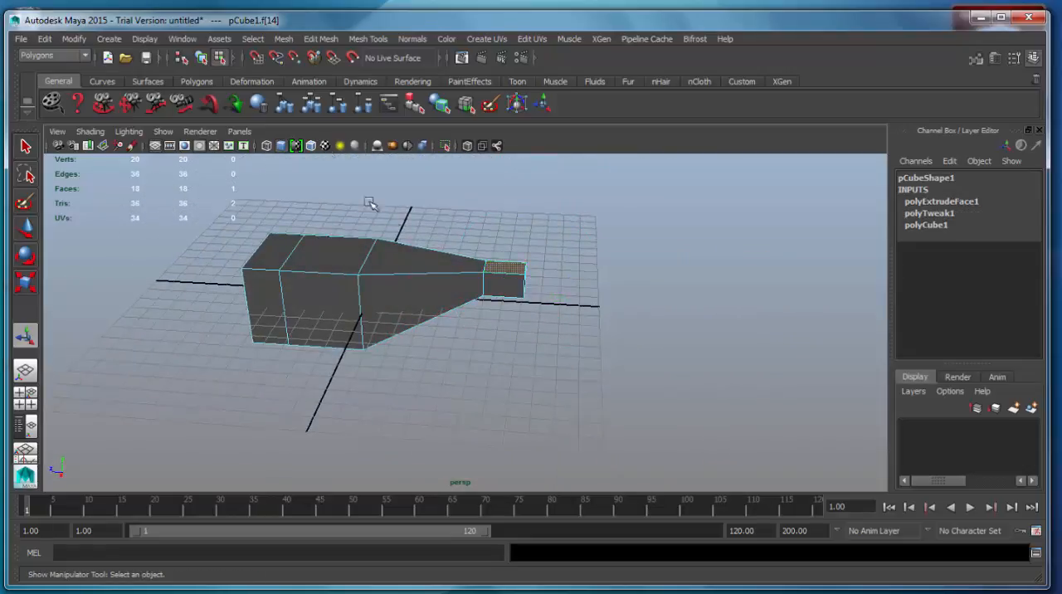
left_click(316, 39)
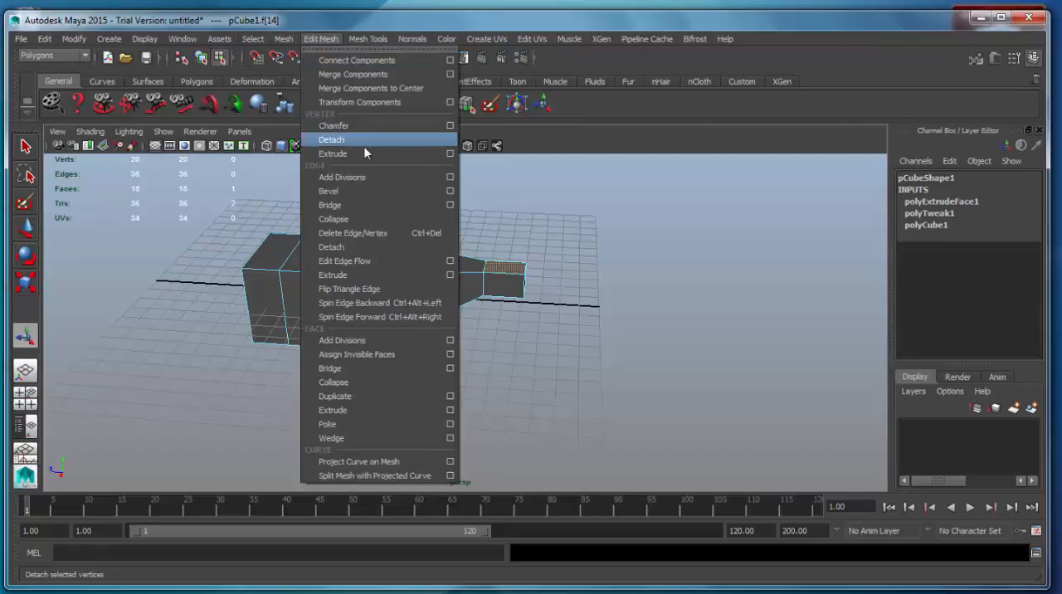
left_click(361, 410)
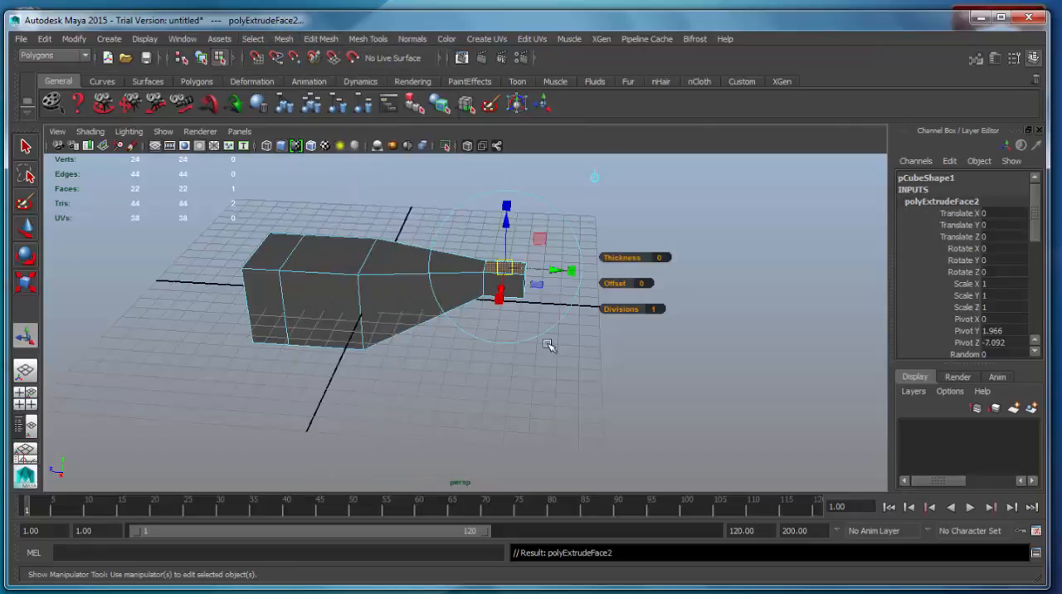
left_click_drag(550, 348, 401, 380, "alt")
scroll(344, 372, "up", 5)
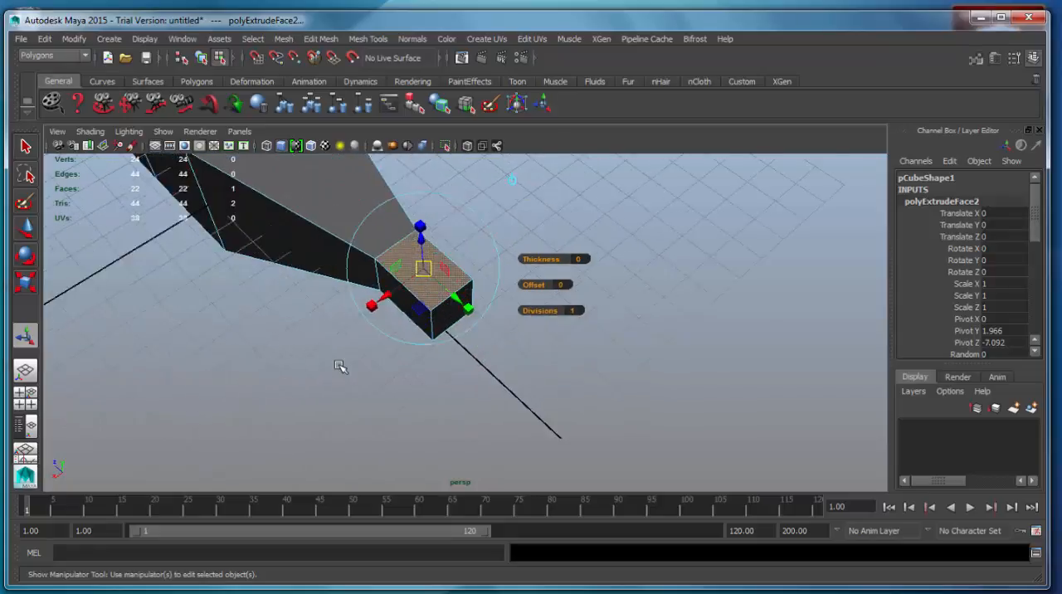
left_click_drag(328, 308, 439, 379, "alt")
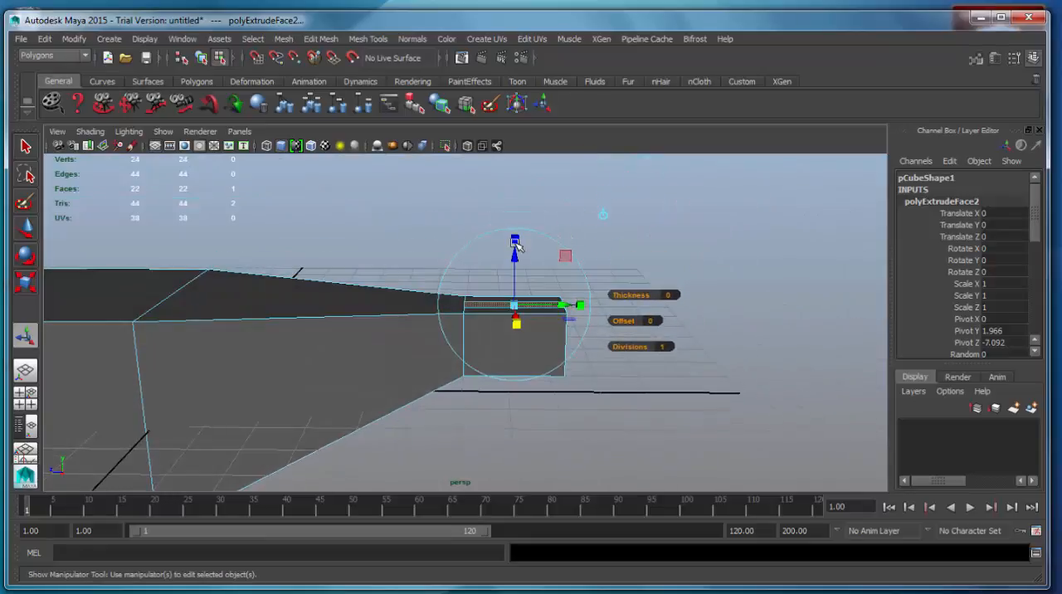
left_click_drag(515, 249, 515, 252)
left_click_drag(514, 252, 486, 282, "alt")
Extrude the narrowed top face of the tail block upward to form a vertical tail fin
left_click(322, 39)
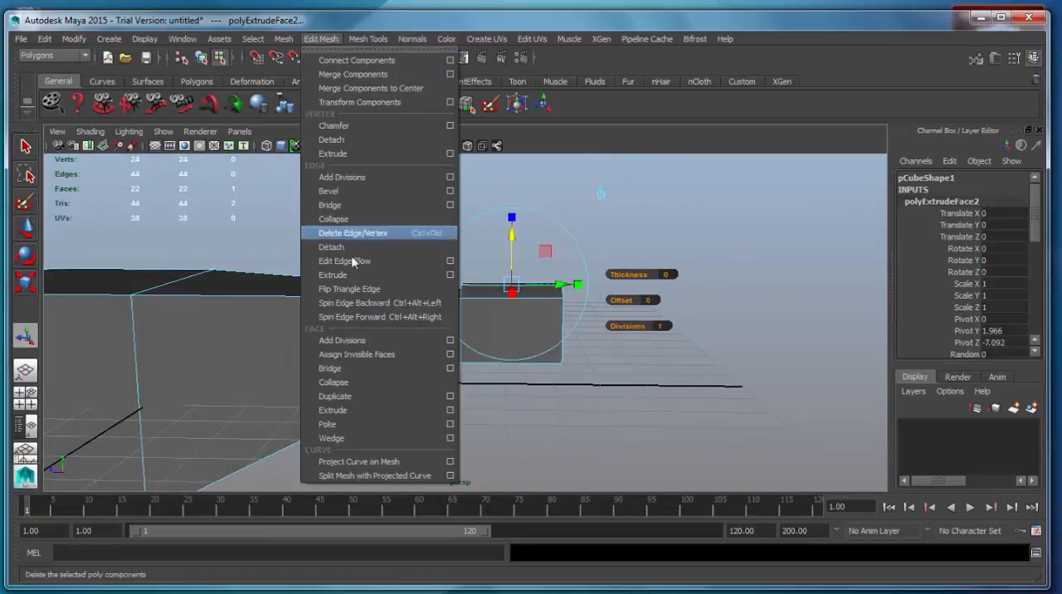
left_click(358, 409)
left_click_drag(507, 243, 367, 284)
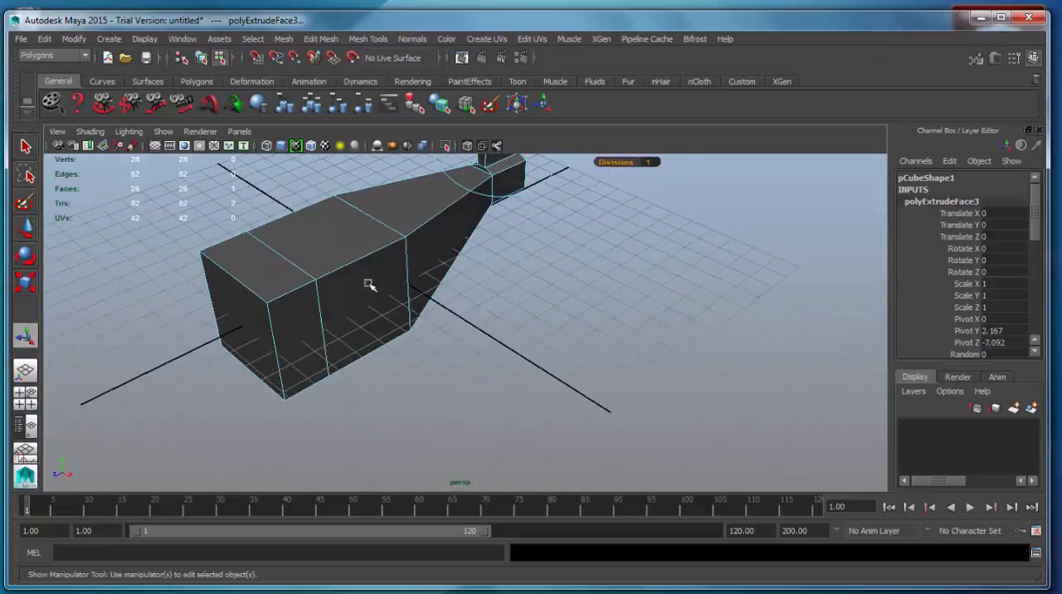
Return the mesh to object selection and create a Subdiv Proxy of it with exponential subdivision and 2 division levels
mouse_move(356, 242)
right_mouse_down()
mouse_move(386, 223)
mouse_move(368, 238)
right_mouse_up()
left_click_drag(367, 237, 562, 302, "alt")
middle_click_drag(563, 302, 562, 360, "alt")
left_click_drag(563, 360, 575, 342, "alt")
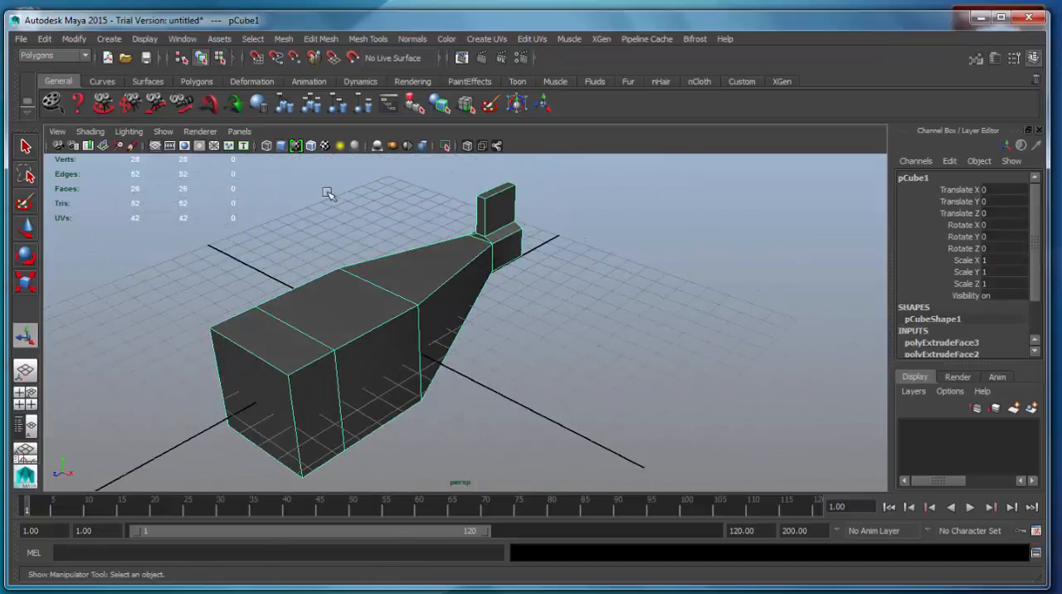
left_click(285, 39)
mouse_move(349, 345)
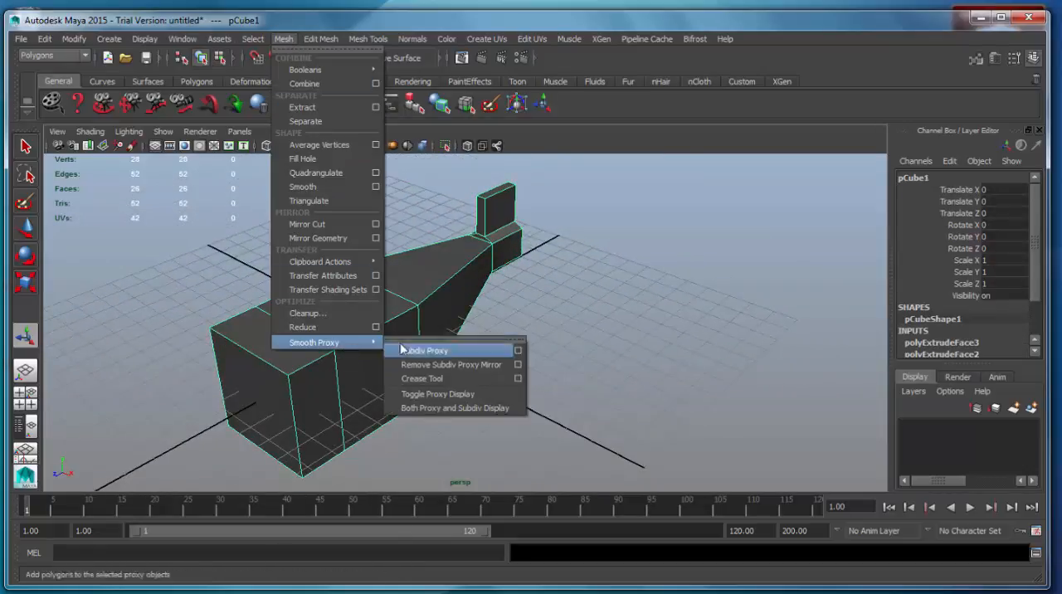
left_click(517, 352)
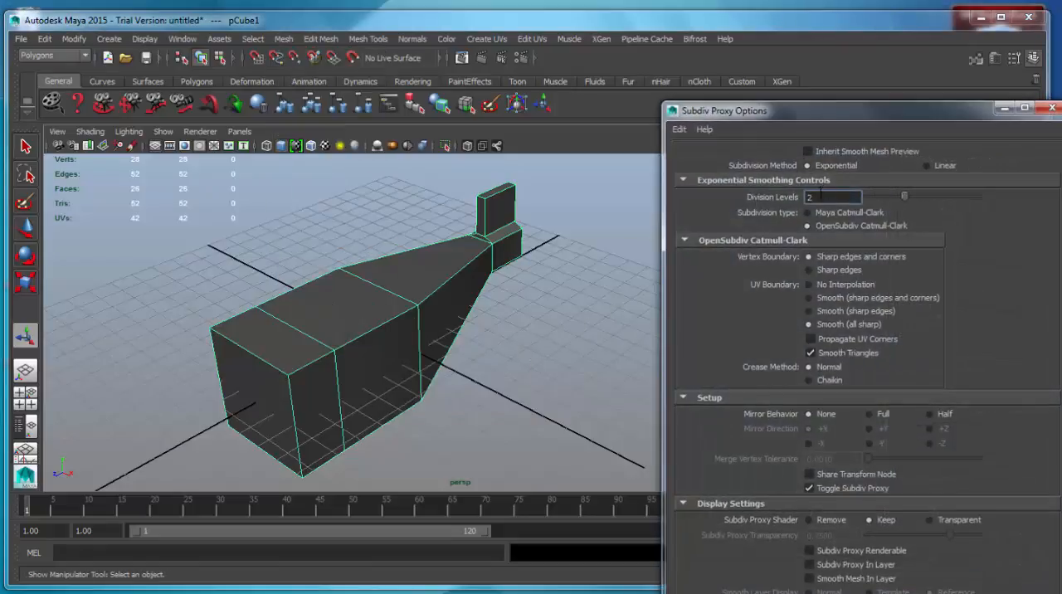
left_click_drag(800, 112, 671, 51)
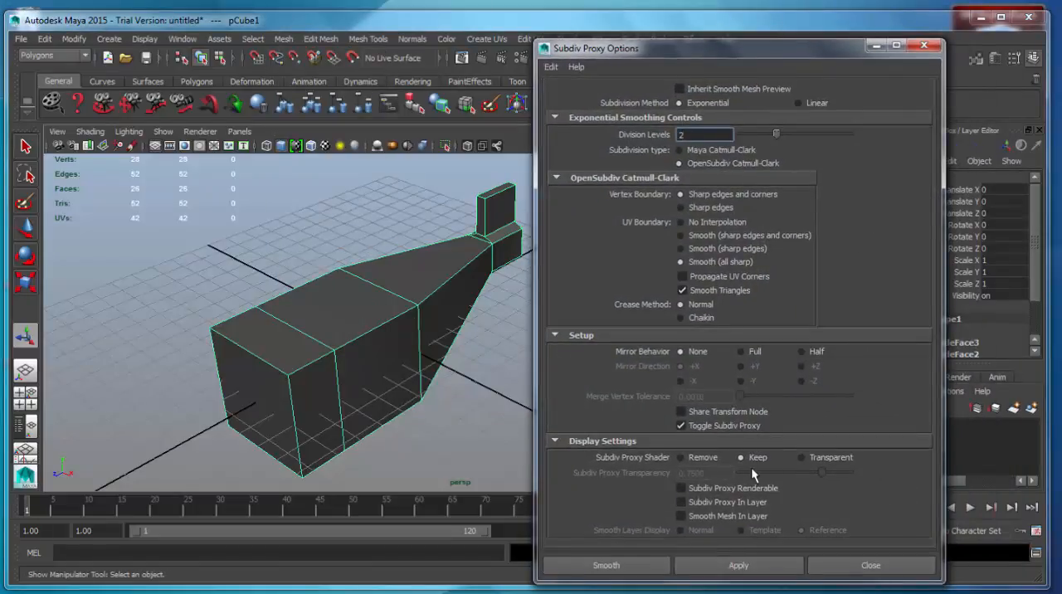
left_click(646, 565)
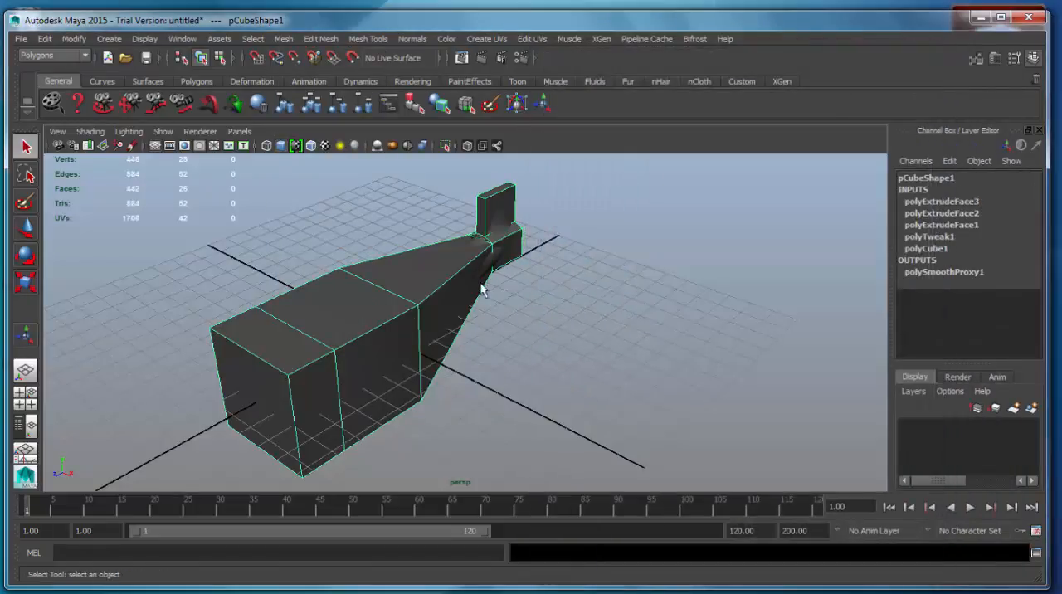
Raise the proxy and smoothed mesh together to Translate Y 3.284, and lift the smoothed mesh alone to Translate Y 8.562
left_click_drag(482, 288, 487, 343, "alt")
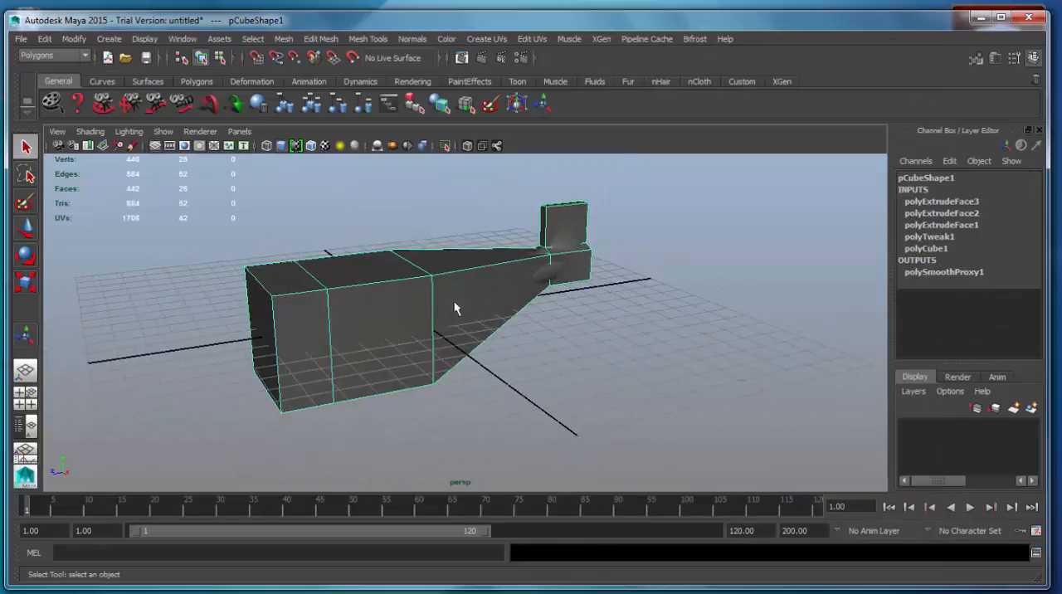
key("w")
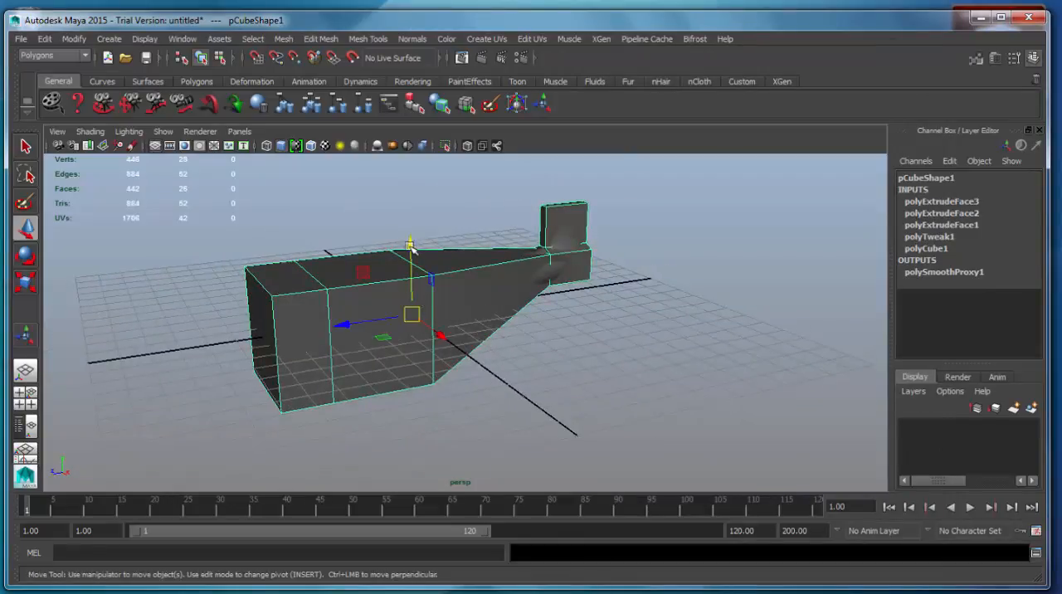
left_click_drag(533, 239, 577, 361)
middle_click_drag(426, 262, 507, 332, "alt")
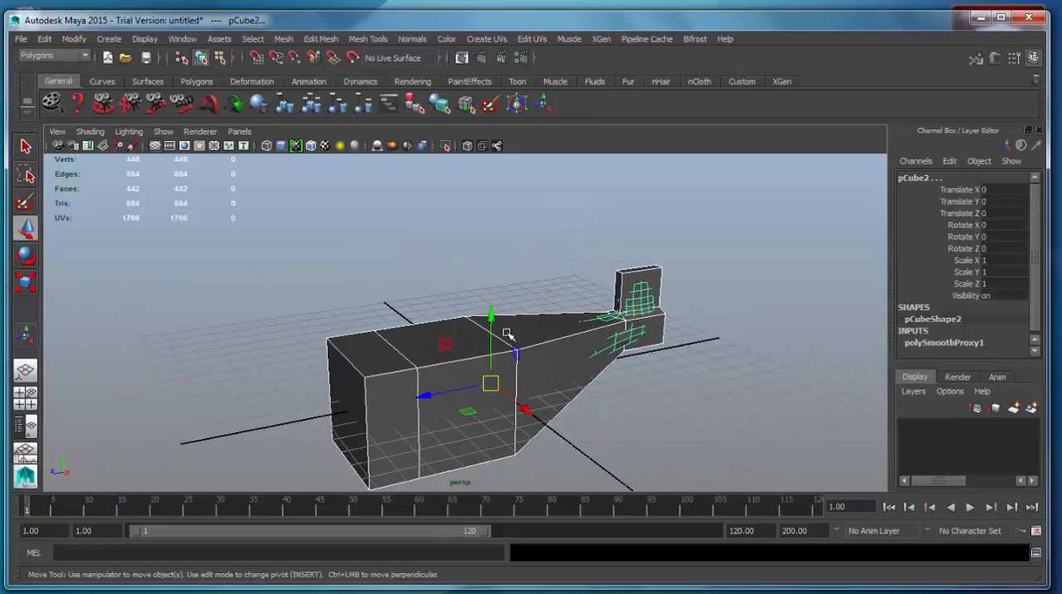
left_click_drag(490, 315, 490, 237)
left_click_drag(657, 372, 505, 360, "alt")
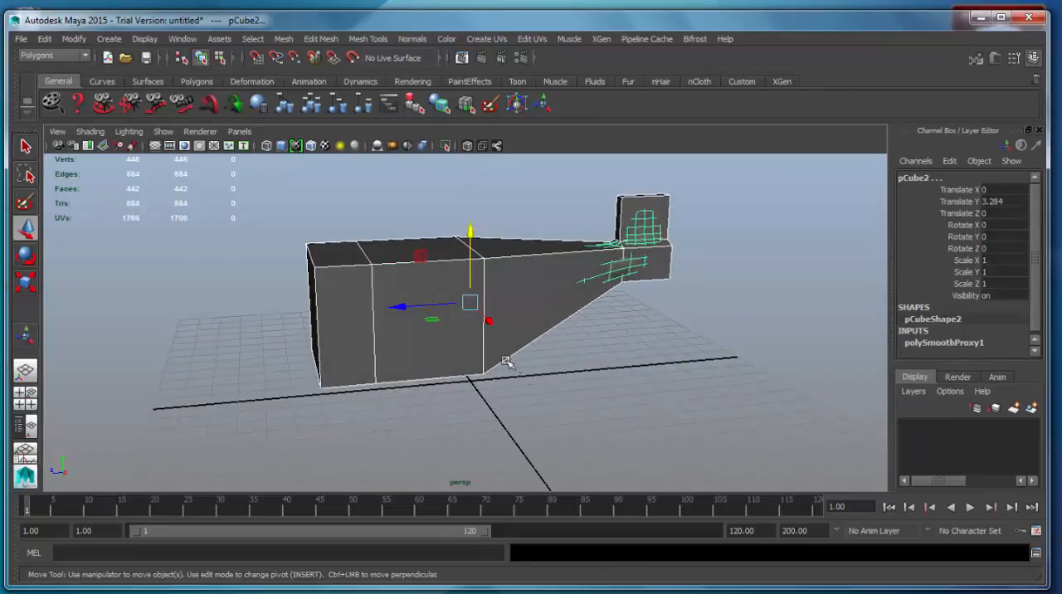
left_click_drag(567, 265, 494, 395, "alt")
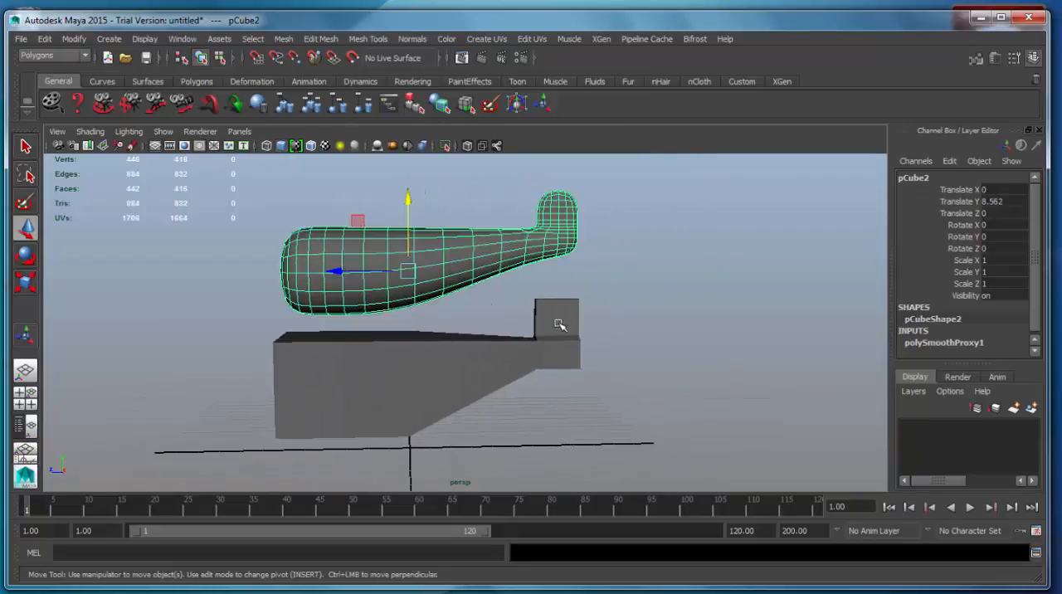
Move the front top vertices of the tail fin backward to slant its leading edge
right_click(568, 307)
left_click(512, 311)
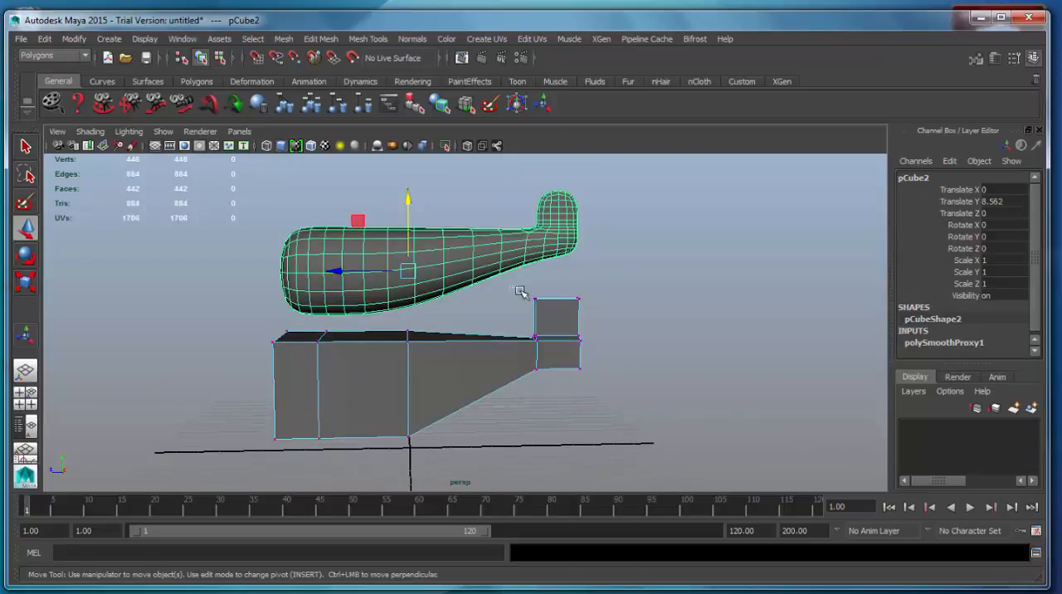
left_click_drag(522, 293, 549, 317)
left_click_drag(479, 302, 472, 301)
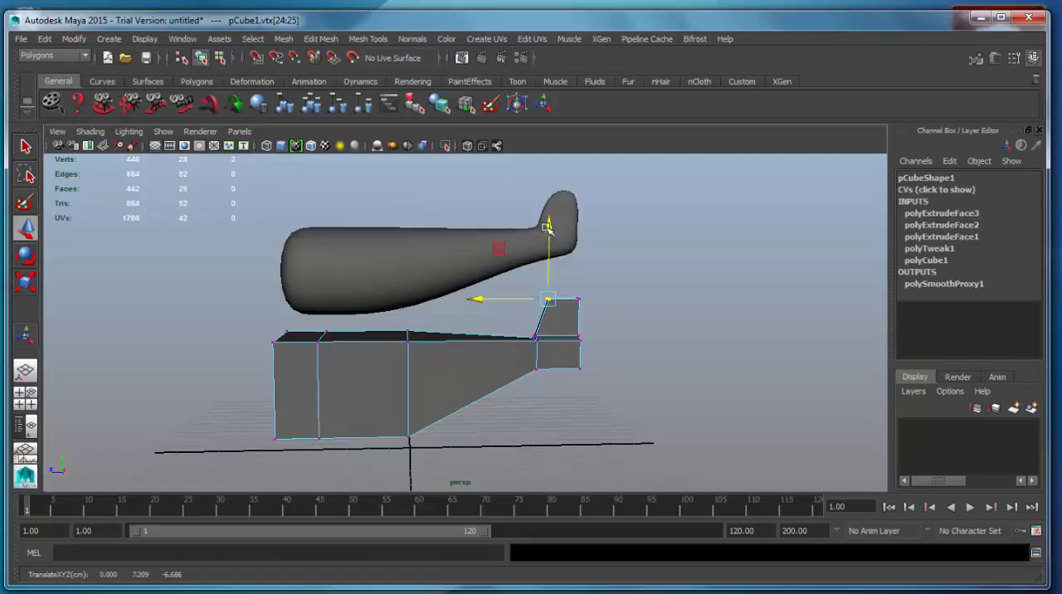
Extrude the two opposite side faces of the tail block and scale them vertically into thin horizontal strips
left_click_drag(506, 323, 461, 374, "alt")
right_click_drag(426, 380, 422, 348)
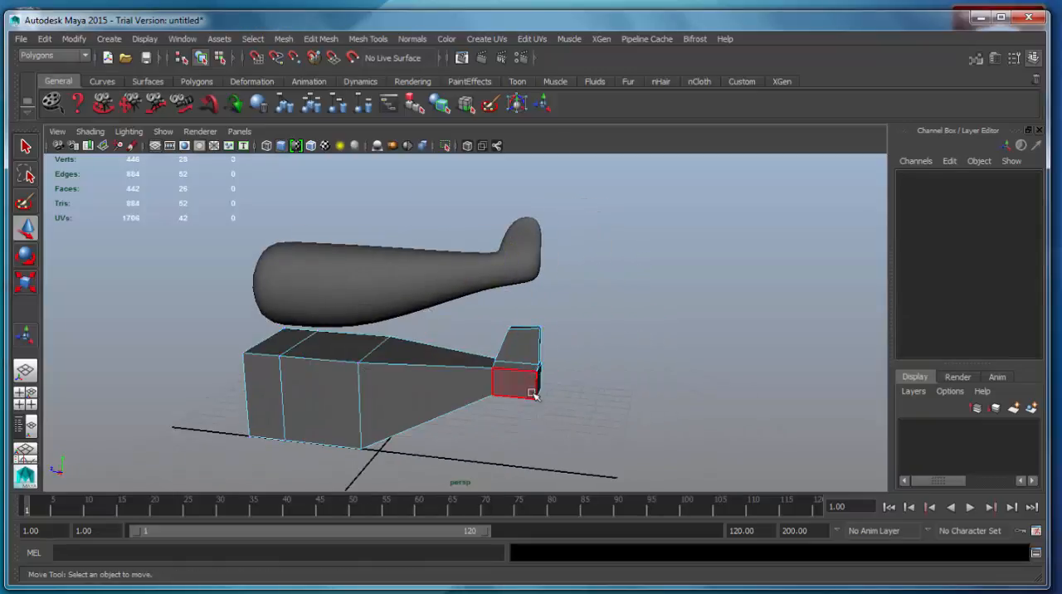
left_click(532, 390)
left_click_drag(607, 421, 467, 409, "alt")
key("f")
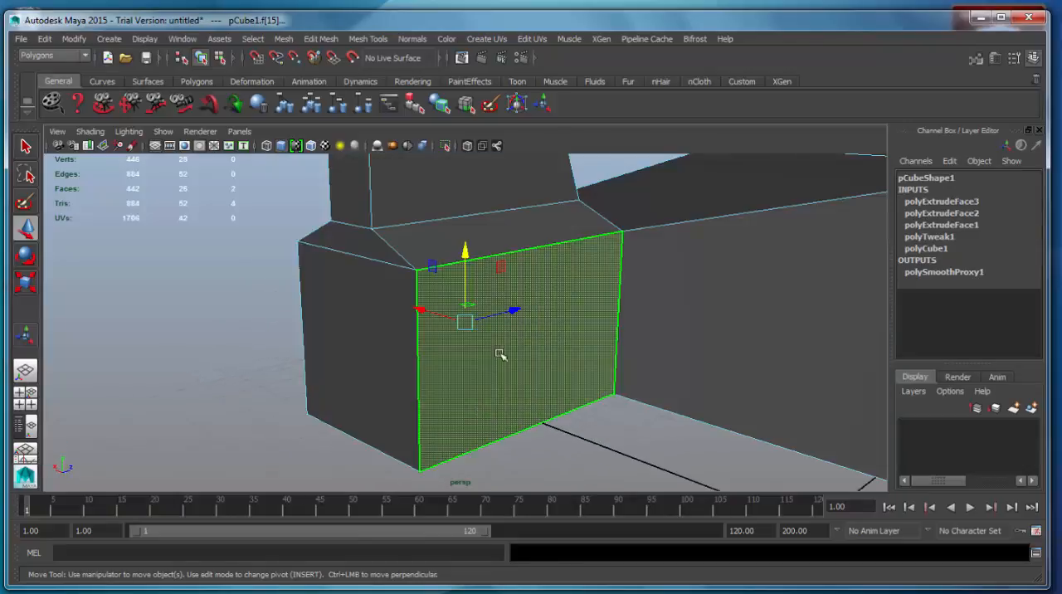
left_click_drag(500, 354, 542, 369, "alt")
scroll(483, 370, "down", 5)
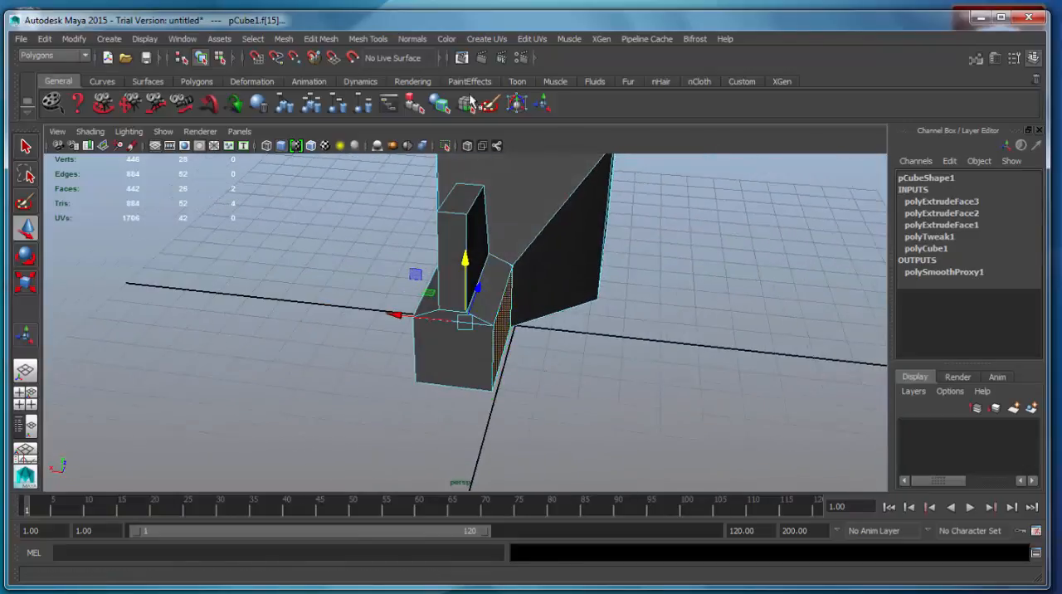
left_click(356, 39)
mouse_move(320, 38)
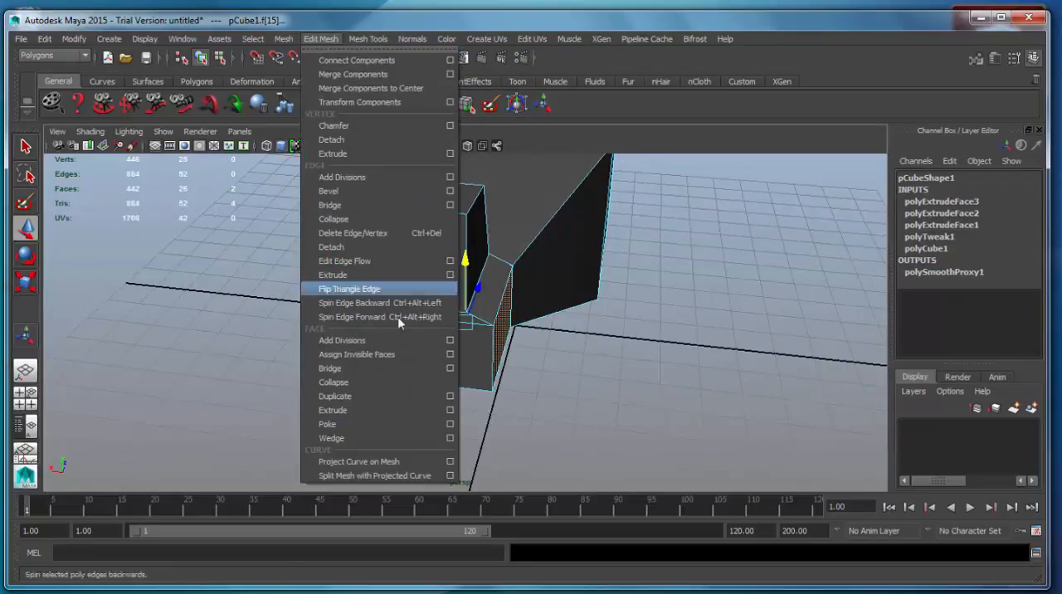
left_click(383, 410)
left_click_drag(501, 399, 448, 335, "alt")
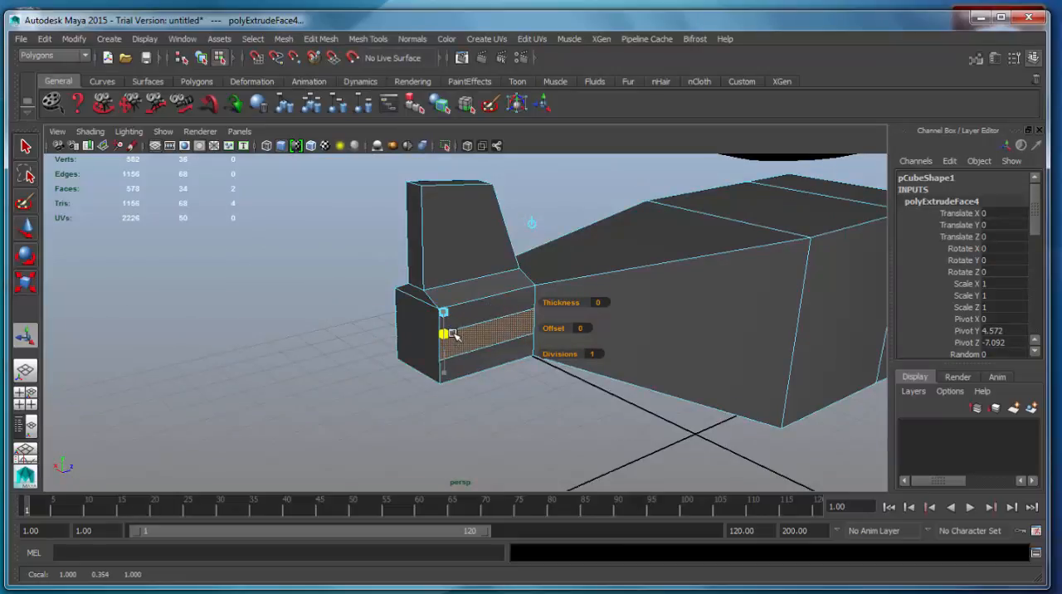
Pull the narrowed side faces of the tail block slightly outward on both sides
left_click_drag(468, 402, 554, 406, "alt")
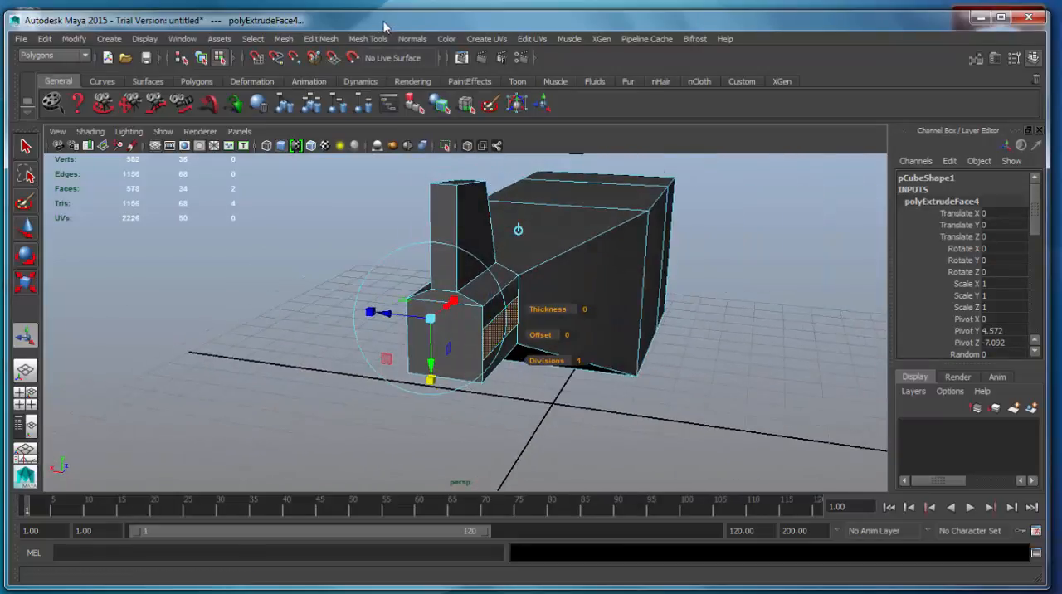
left_click(329, 40)
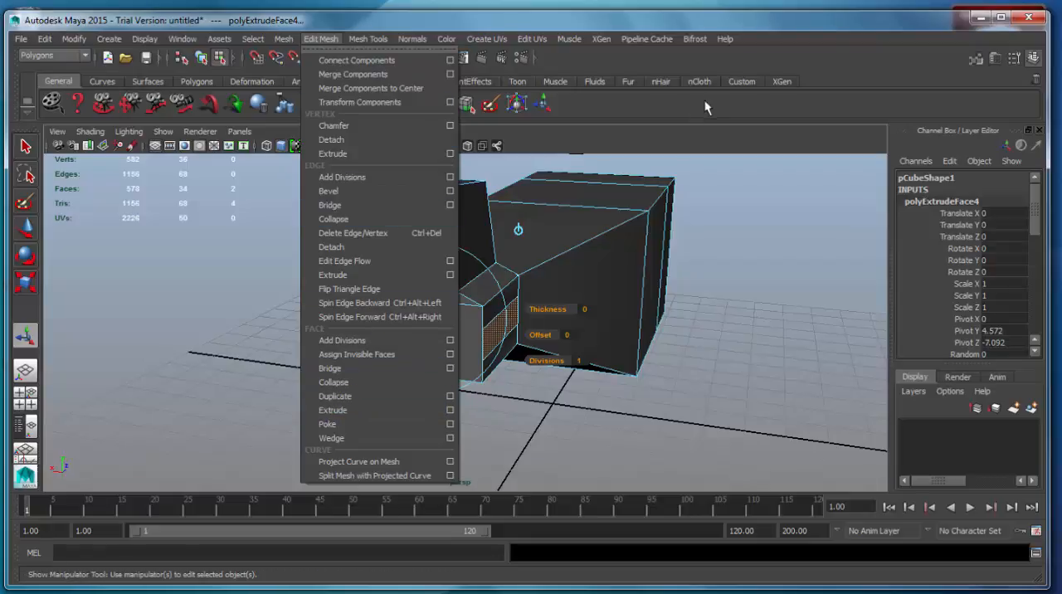
left_click(687, 140)
left_click_drag(501, 253, 511, 306, "alt")
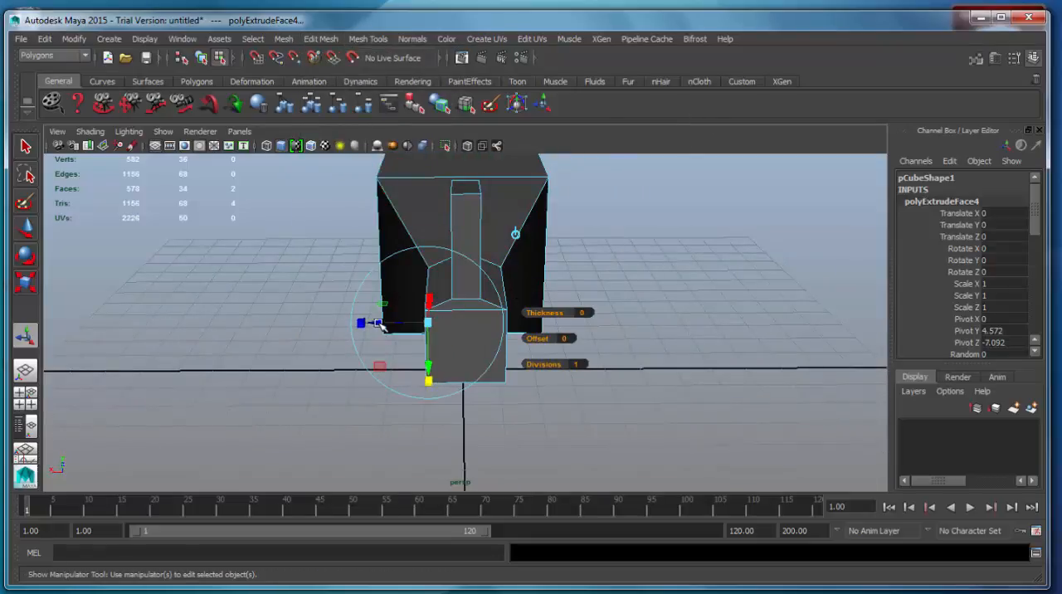
left_click_drag(381, 324, 364, 323)
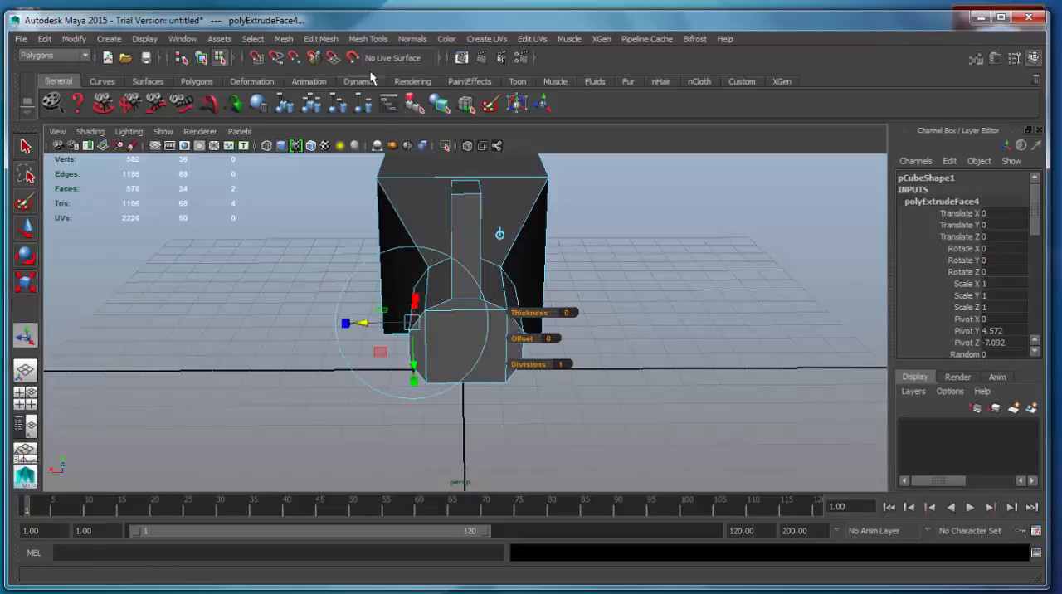
Extrude the narrowed tail side faces again and pull them well outward to form horizontal stabilizers
left_click(323, 39)
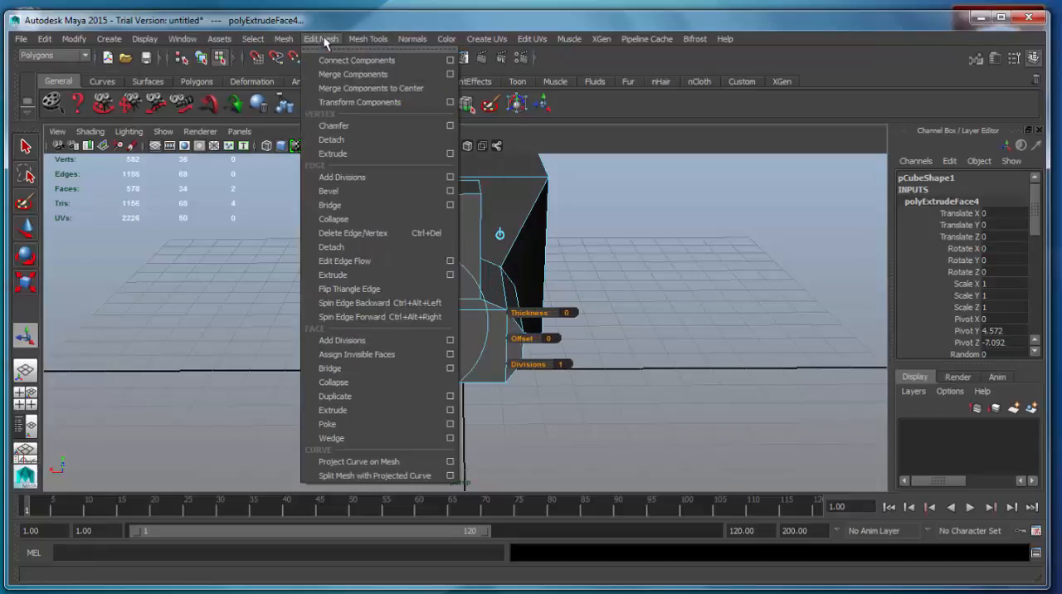
left_click(374, 405)
left_click_drag(362, 324, 283, 322)
middle_click_drag(483, 291, 471, 349, "alt")
left_click_drag(472, 350, 361, 445, "alt")
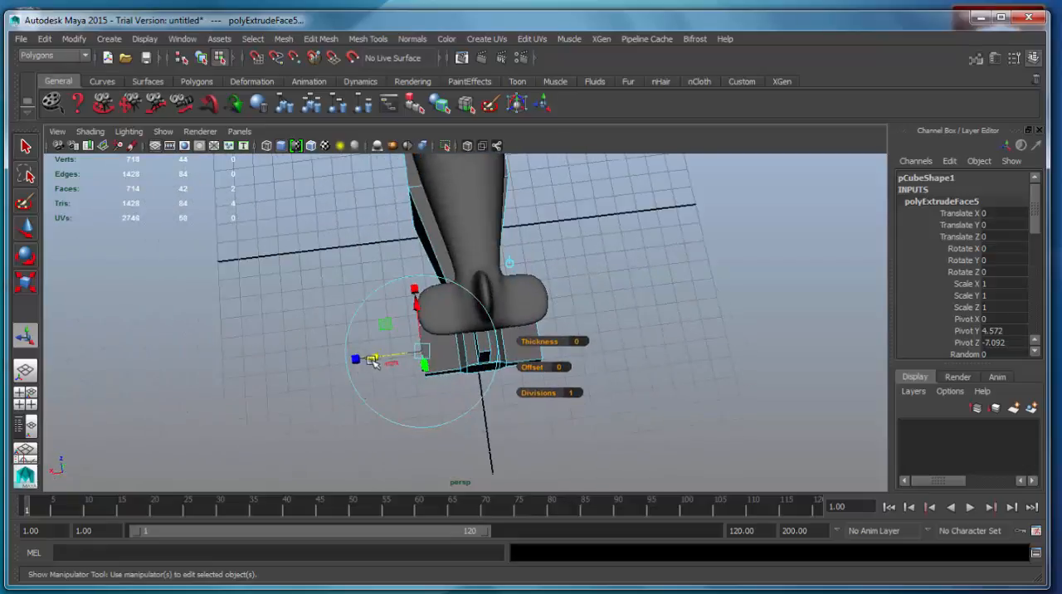
left_click_drag(372, 361, 368, 361)
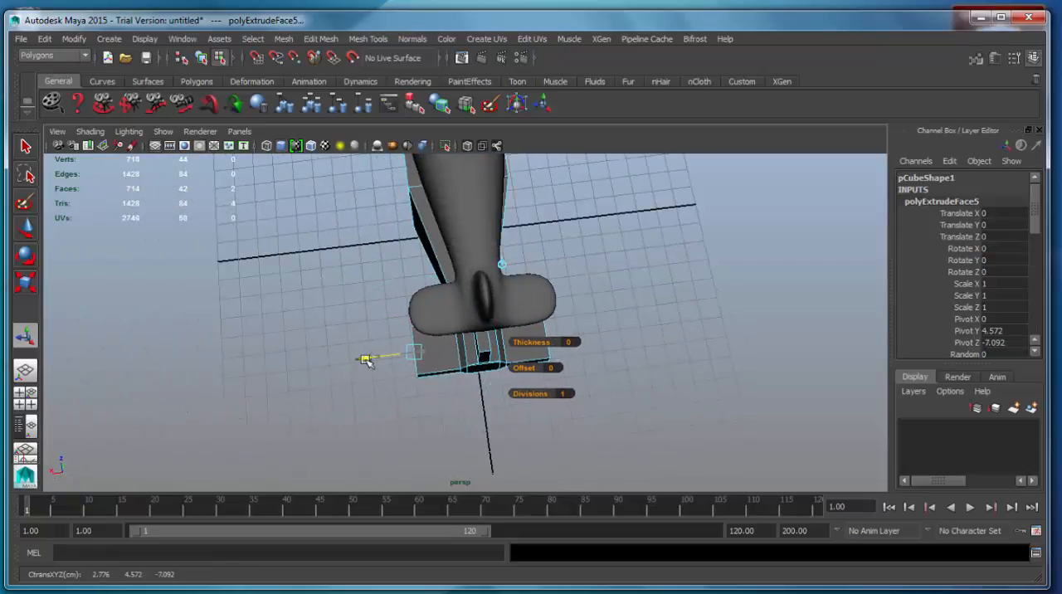
Extrude the end faces of both stabilizers a short distance outward to add a tip segment
left_click_drag(378, 402, 564, 307, "alt")
left_click(334, 40)
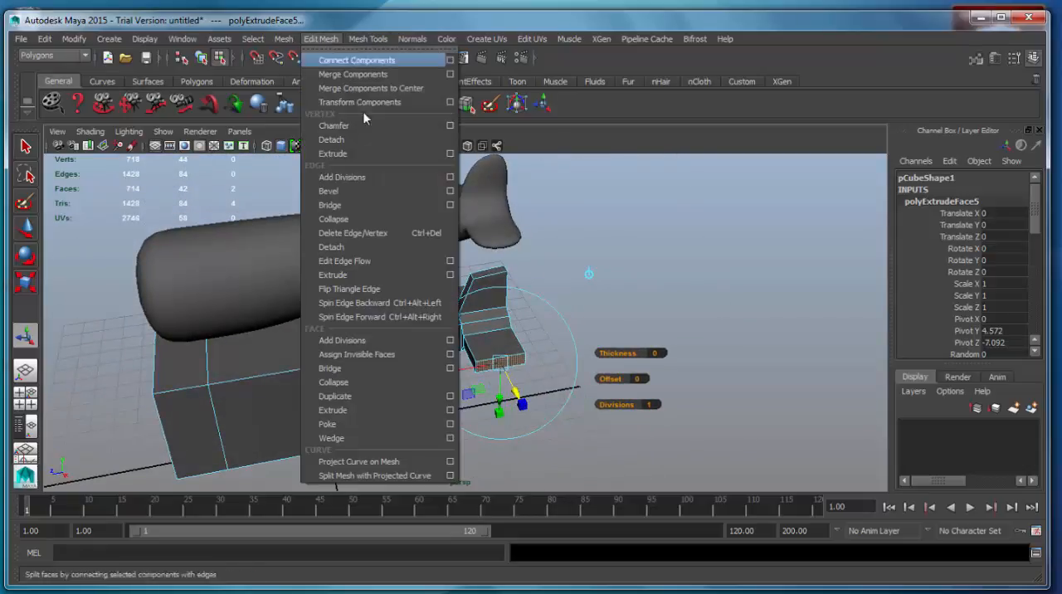
left_click(365, 410)
left_click_drag(394, 416, 399, 379, "alt")
right_click_drag(383, 312, 323, 312)
Move the front vertices at both stabilizer tips backward to sweep the leading edges
left_click_drag(323, 312, 586, 467, "alt")
left_click(441, 443)
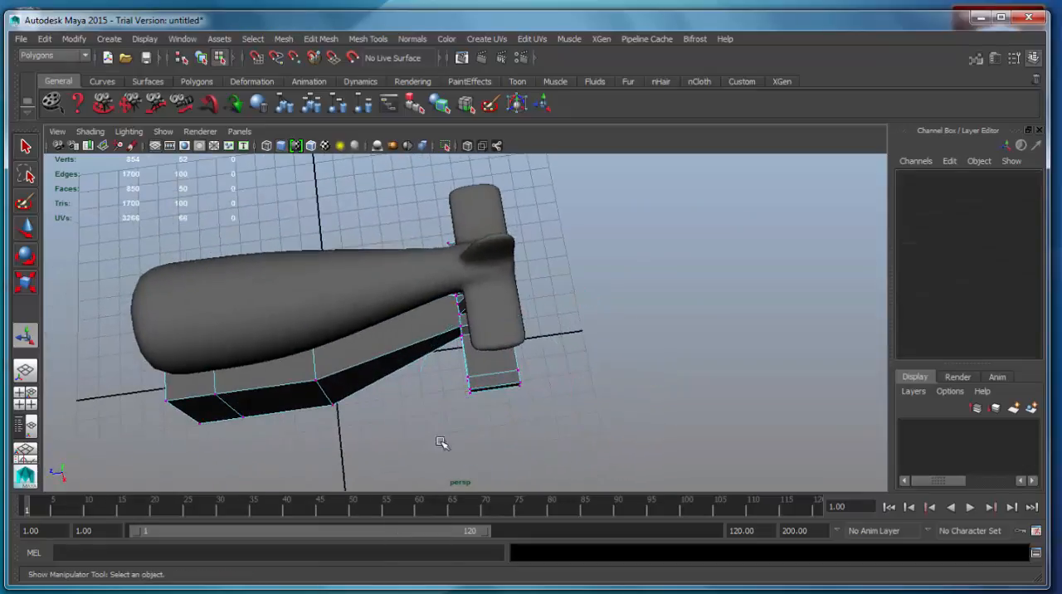
left_click_drag(491, 369, 491, 370)
left_click_drag(507, 308, 496, 344, "alt")
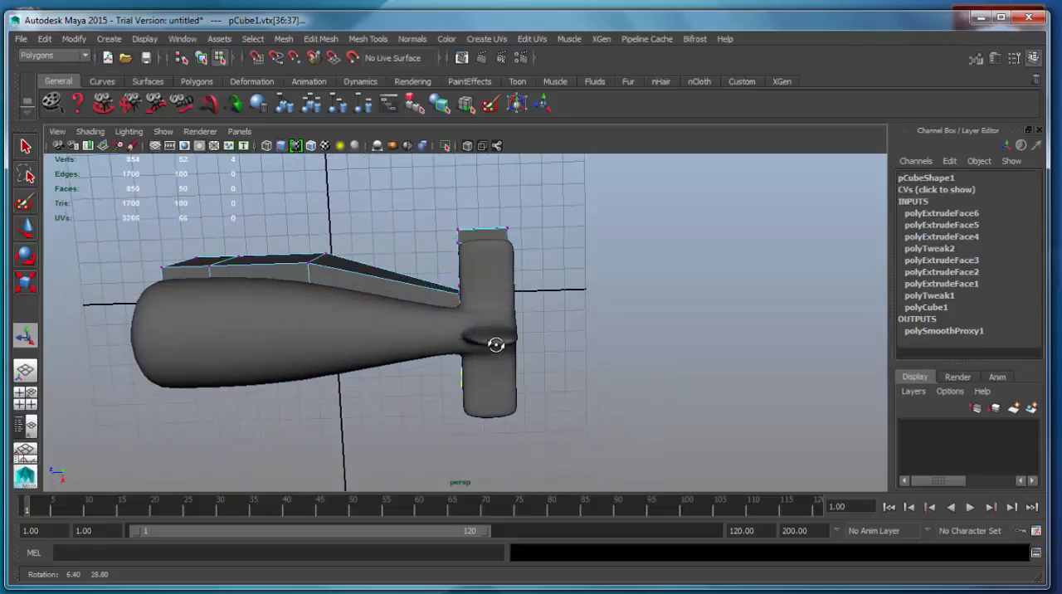
middle_click_drag(534, 314, 569, 312, "alt")
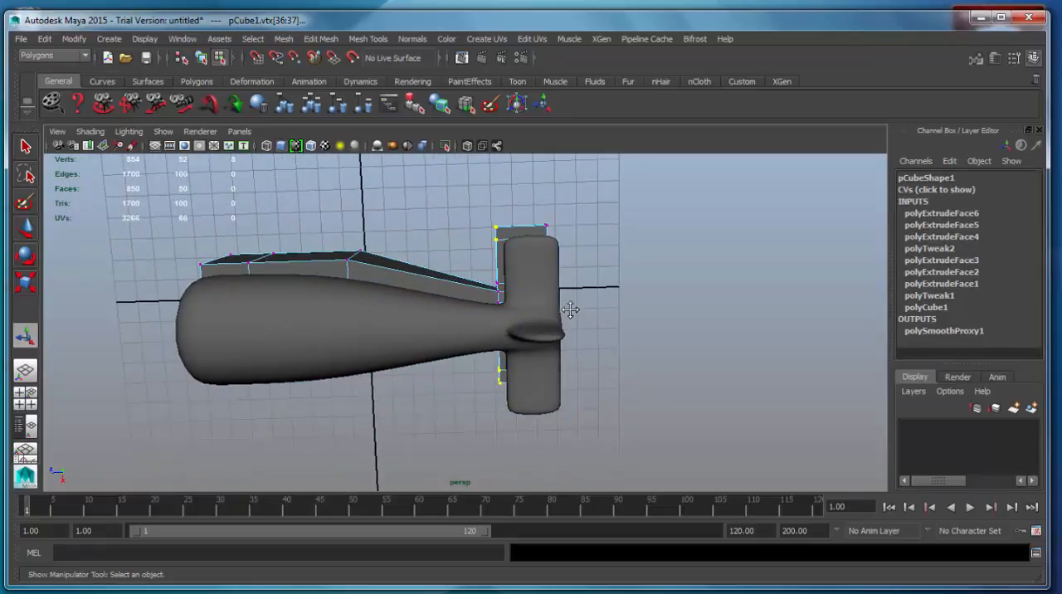
key("w")
left_click_drag(429, 311, 437, 311)
Extrude the top face of the vertical tail fin a short distance upward
left_click_drag(548, 381, 526, 376, "alt")
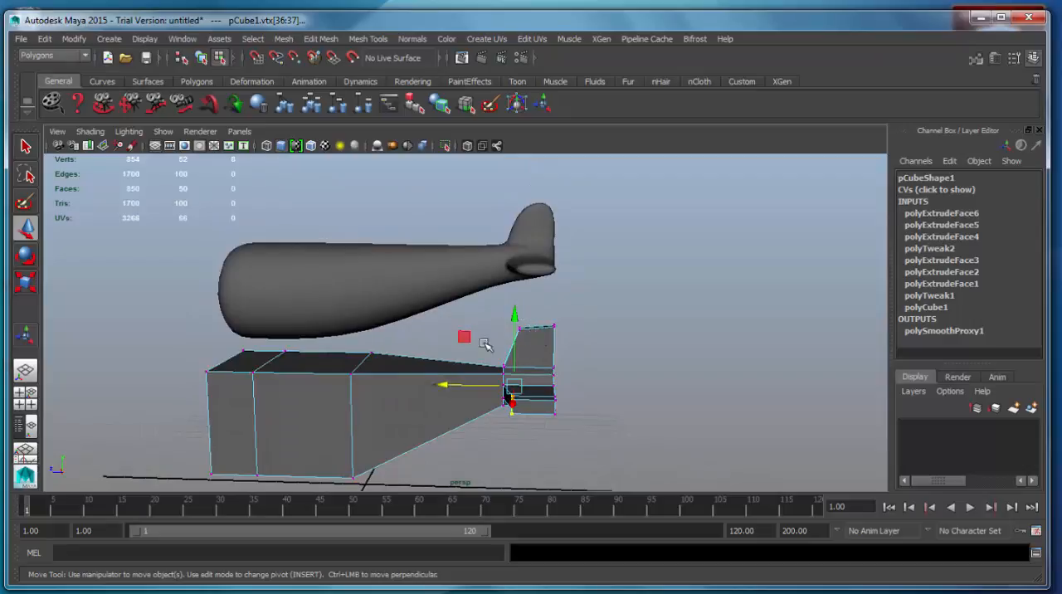
left_click_drag(534, 312, 484, 344)
mouse_move(518, 306)
left_mouse_down("alt")
mouse_move(521, 263)
mouse_move(535, 315)
left_mouse_up("alt")
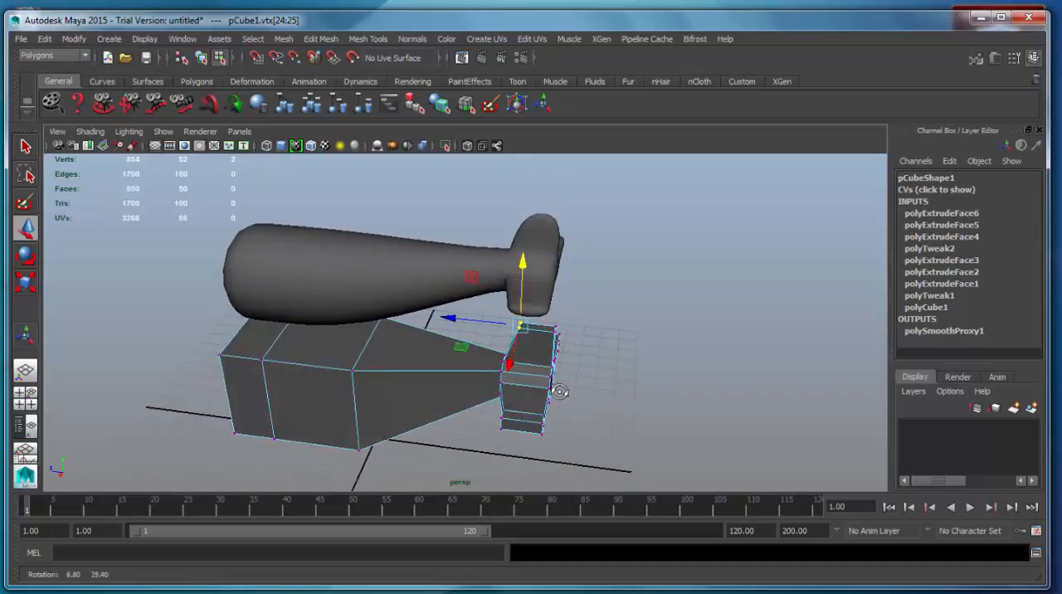
right_click_drag(538, 313, 538, 351)
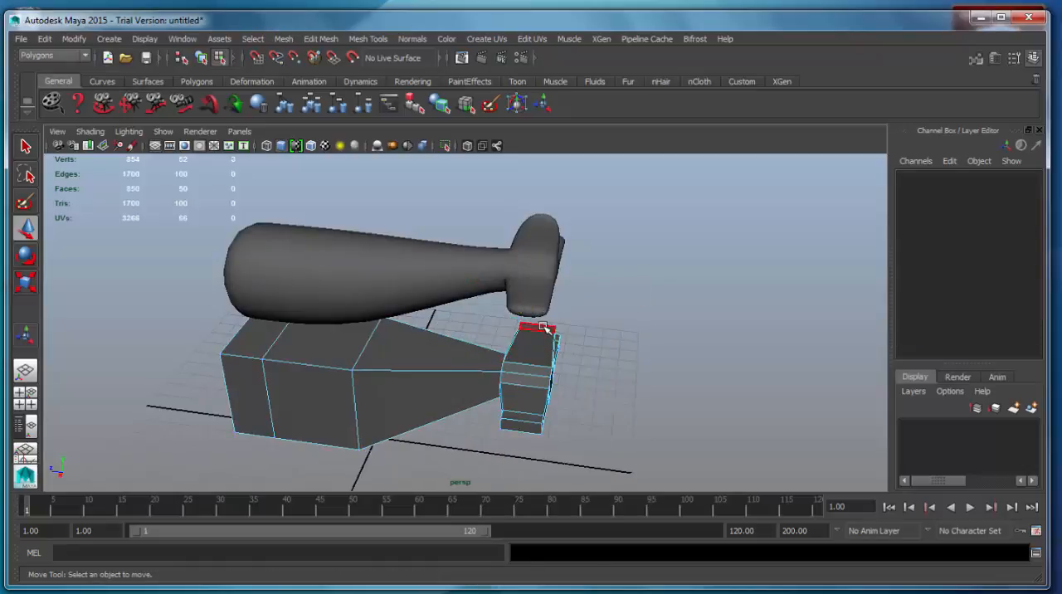
left_click(537, 332)
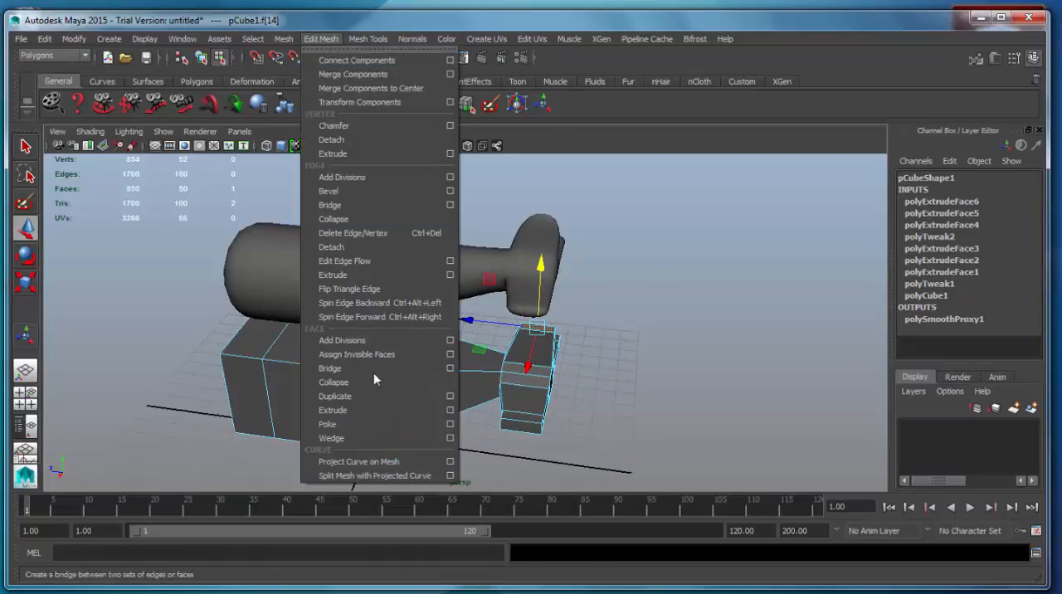
left_click(372, 412)
left_click_drag(372, 411, 492, 340, "alt")
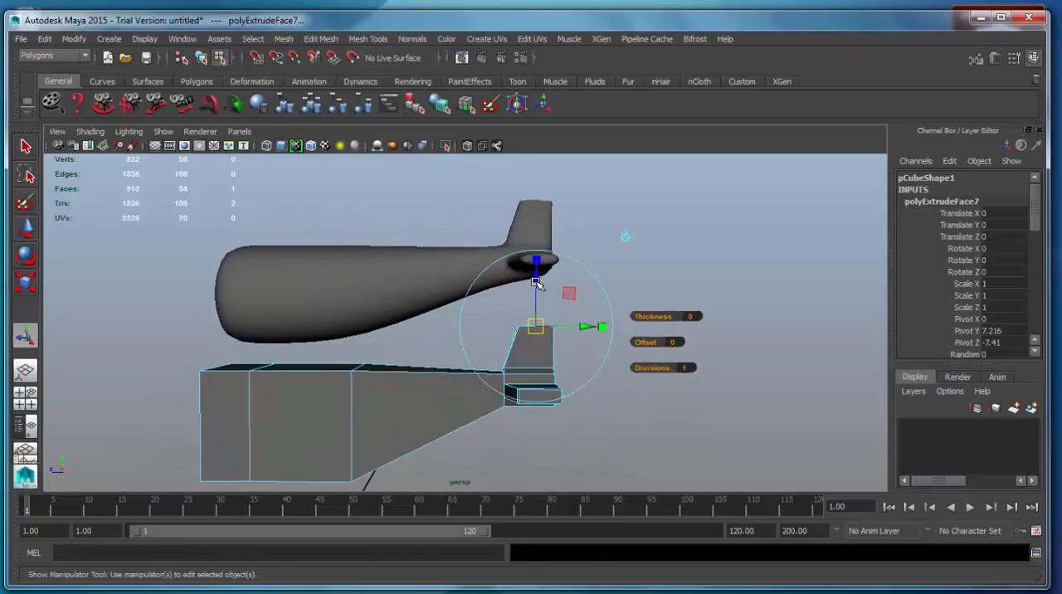
left_click_drag(536, 283, 536, 274)
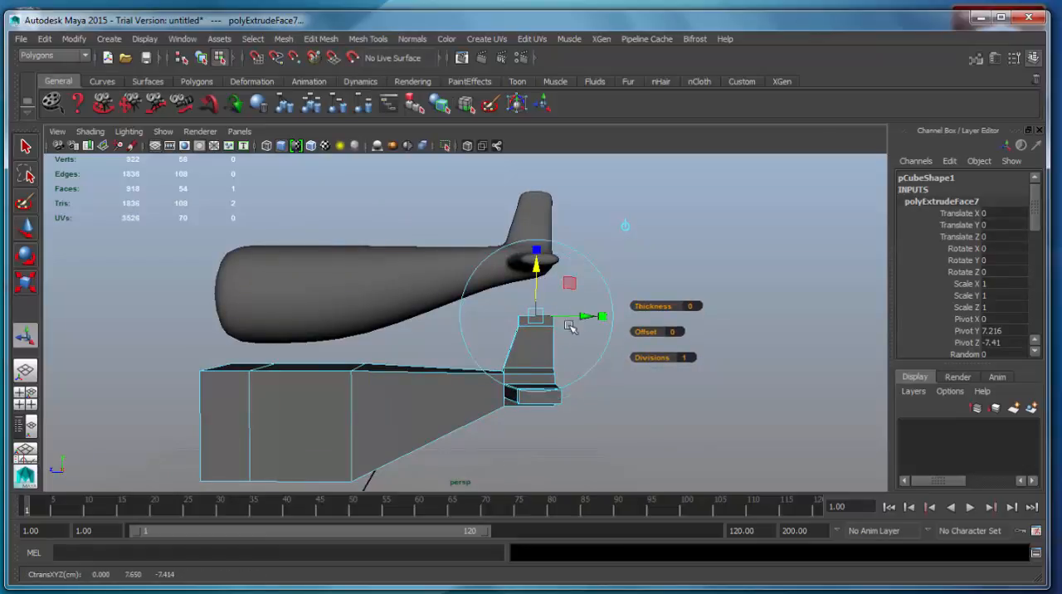
Lower the vertices of the fin's top segment to shorten the vertical fin
right_click_drag(543, 313, 491, 310)
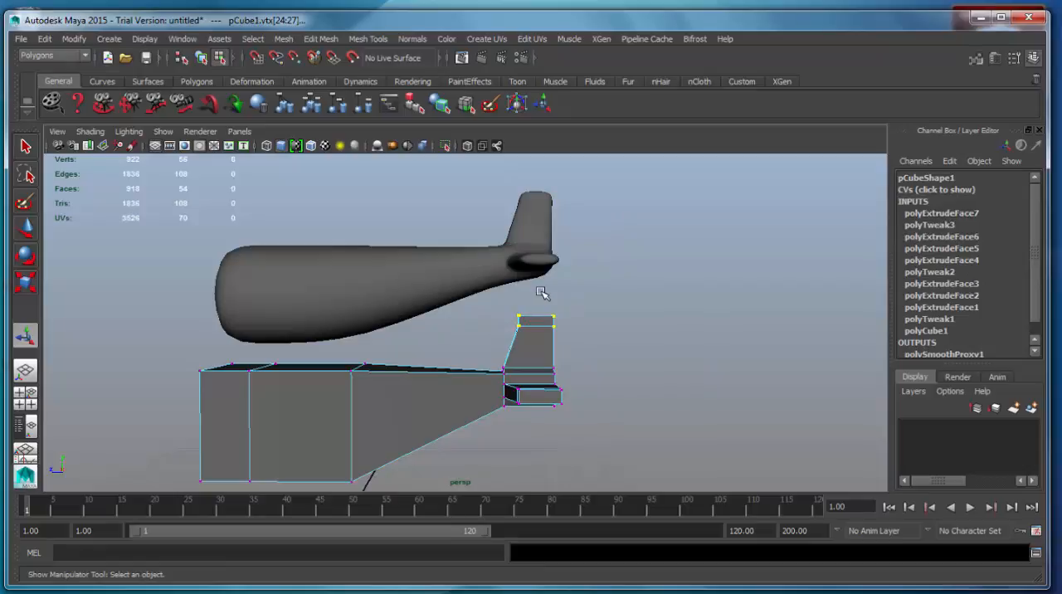
key("w")
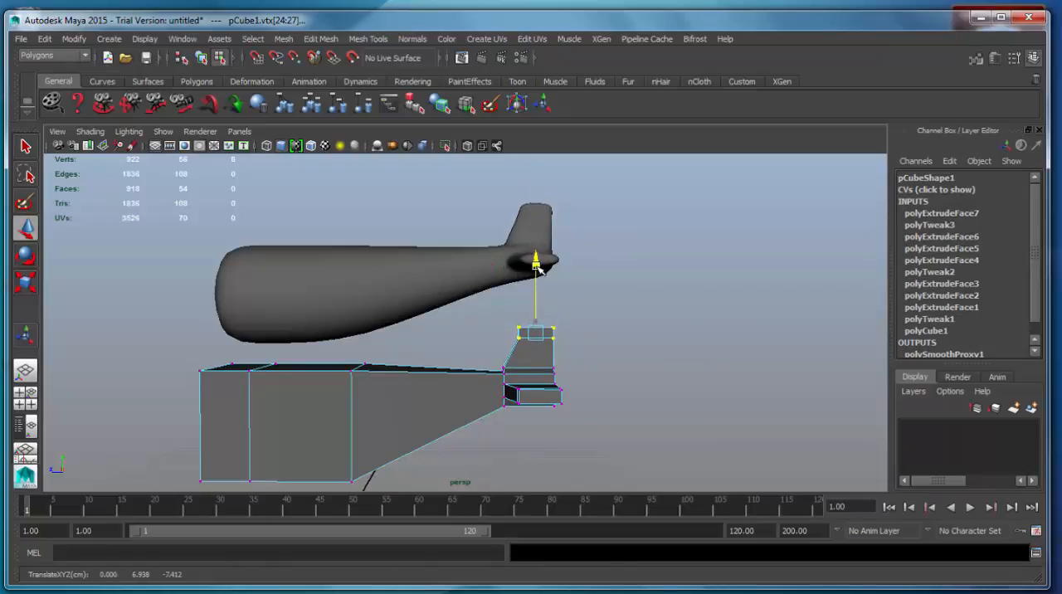
left_click_drag(536, 266, 420, 363, "alt")
Extrude both side faces of the body's second section from the nose and flatten them vertically into thin strips
right_click_drag(420, 312, 424, 354)
left_click(423, 365)
left_click_drag(327, 406, 518, 419, "alt")
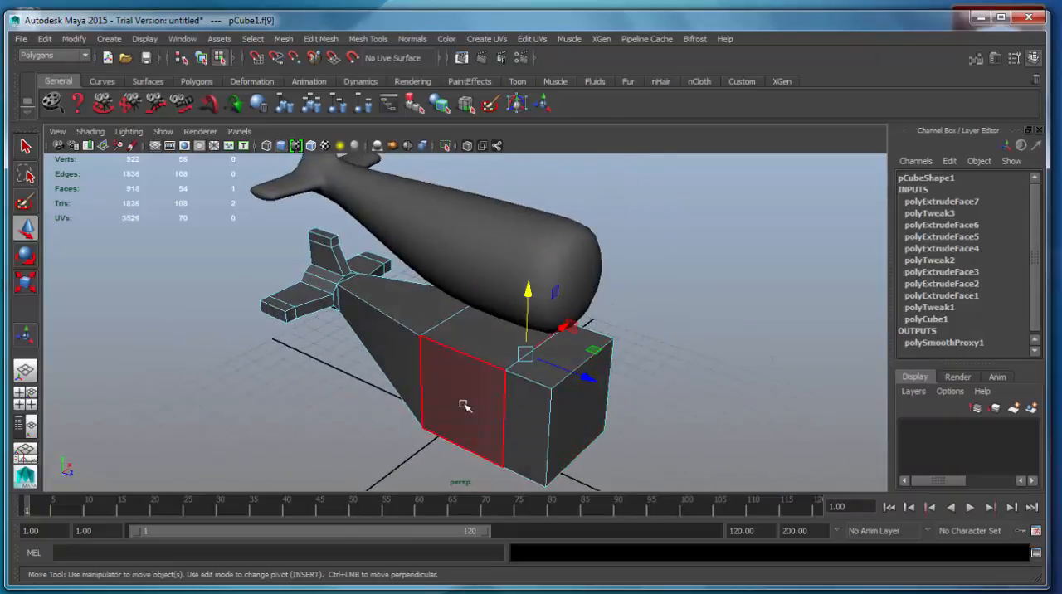
left_click(323, 39)
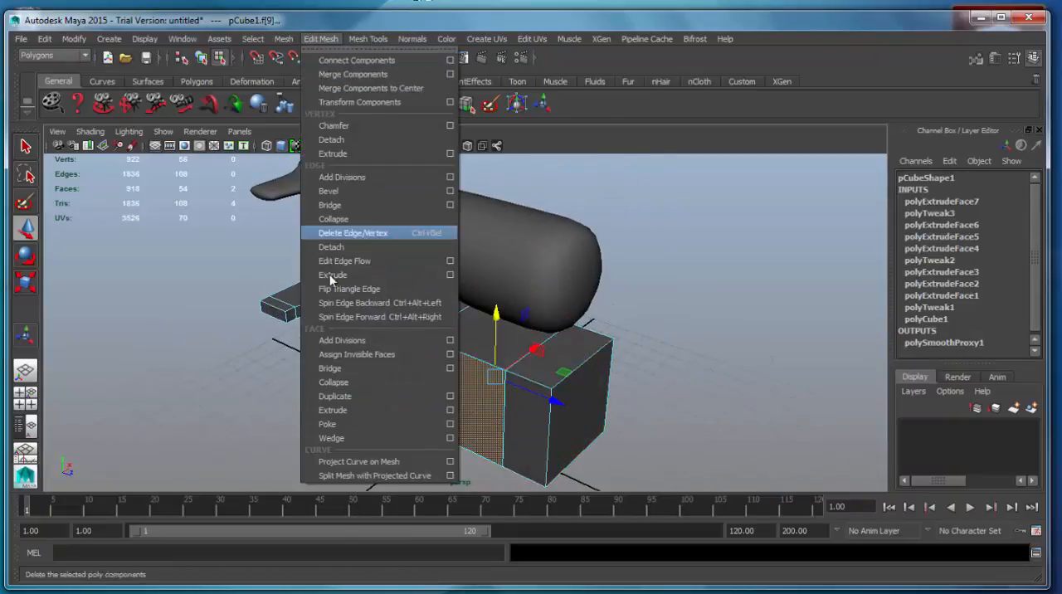
left_click(365, 394)
left_click_drag(332, 408, 479, 357, "alt")
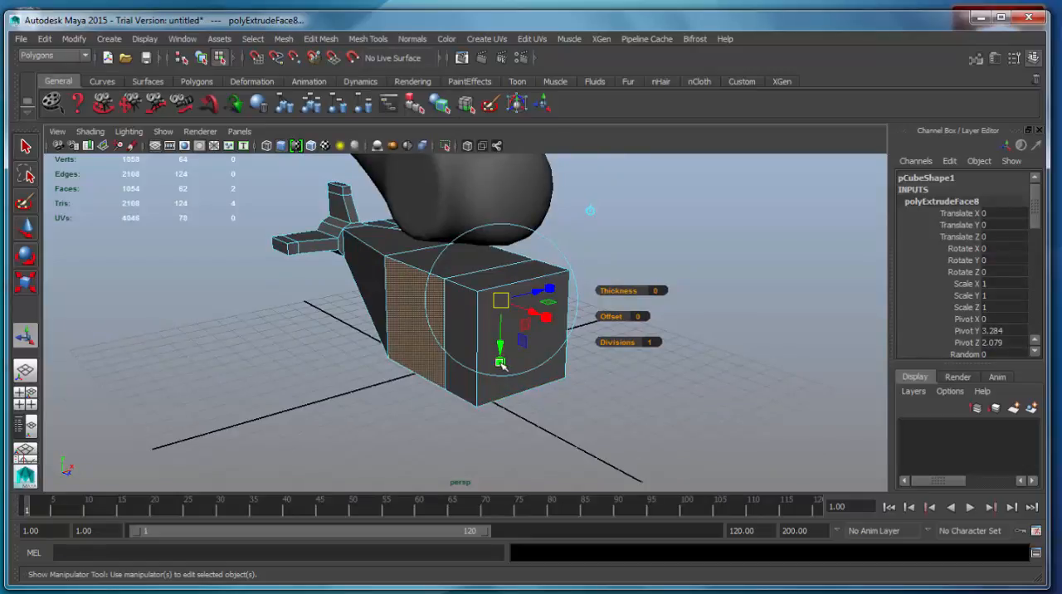
left_click_drag(506, 310, 506, 312)
mouse_move(614, 362)
left_mouse_down("alt")
mouse_move(552, 401)
mouse_move(515, 353)
mouse_move(581, 348)
mouse_move(605, 371)
left_mouse_up("alt")
Lower the flattened side faces toward the underside of the body
key("w")
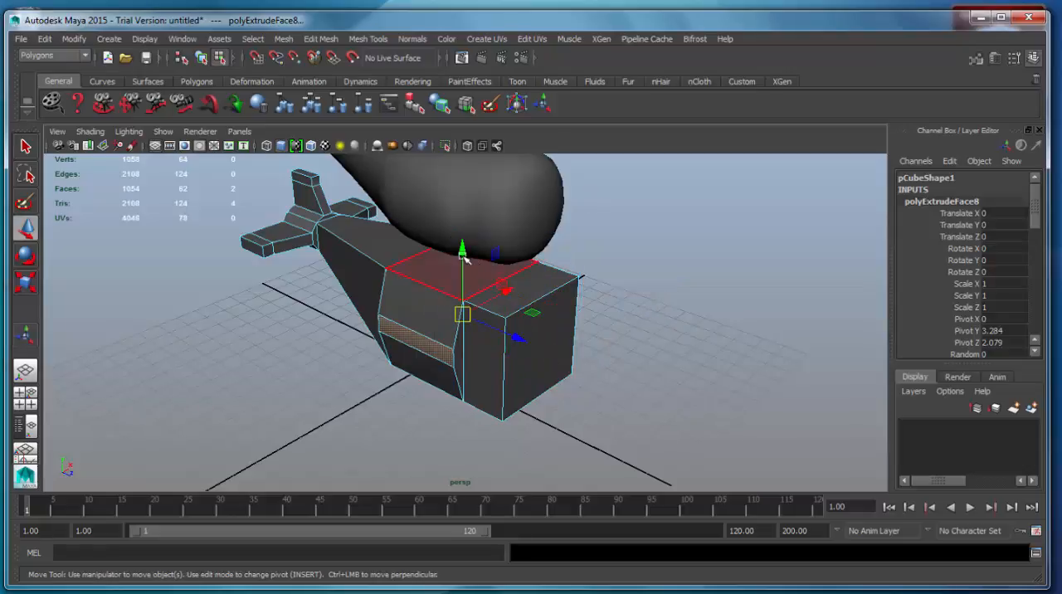
left_click_drag(465, 259, 464, 338)
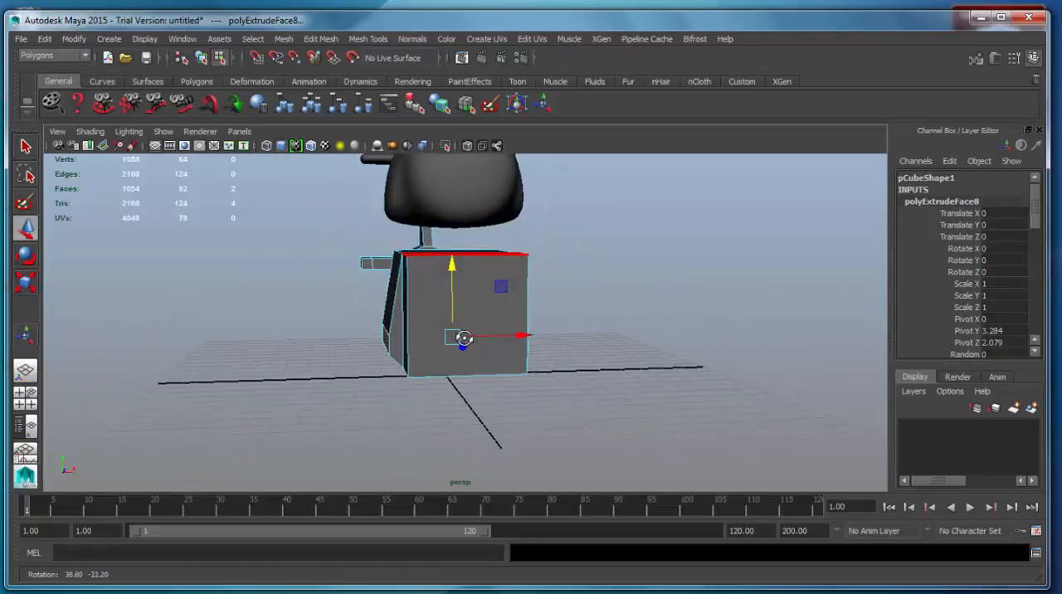
left_click_drag(448, 262, 471, 308, "alt")
Extrude the lowered side faces again and pull them far outward to form long wings on both sides
left_click(321, 39)
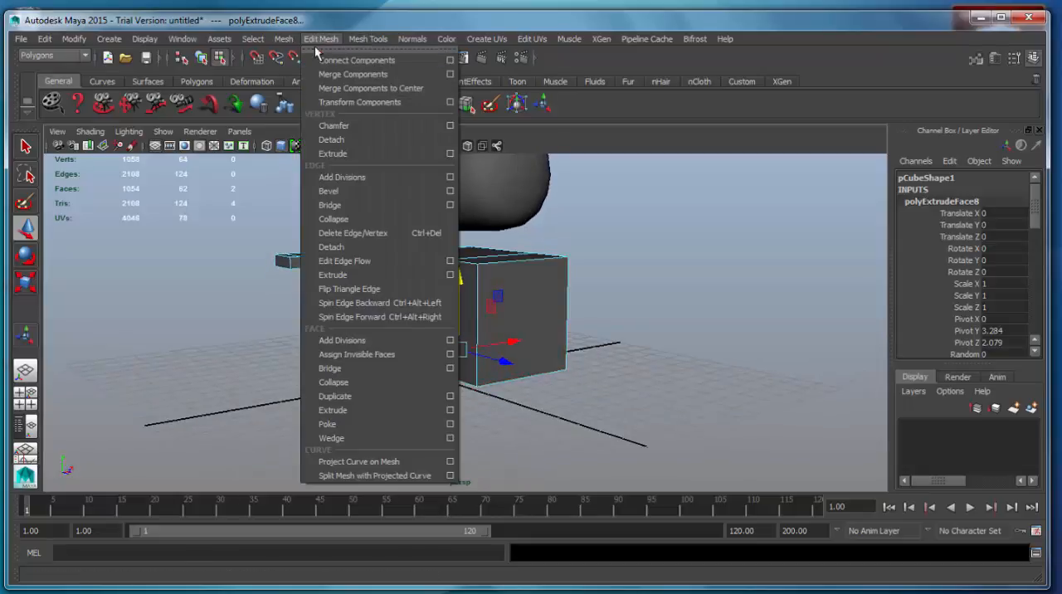
left_click(355, 411)
left_click_drag(448, 413, 385, 471, "alt")
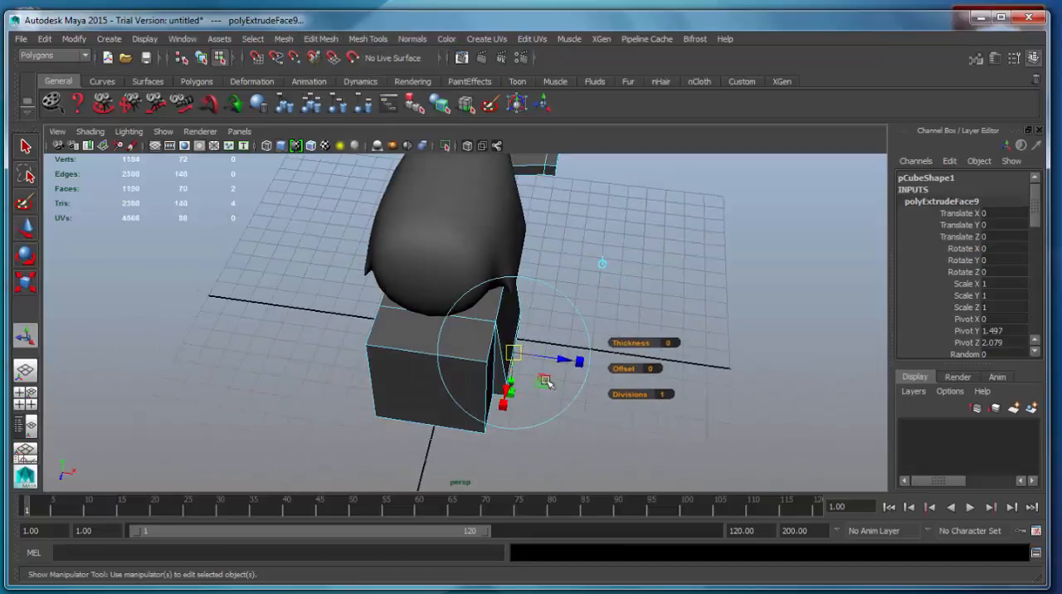
left_click_drag(567, 360, 506, 305)
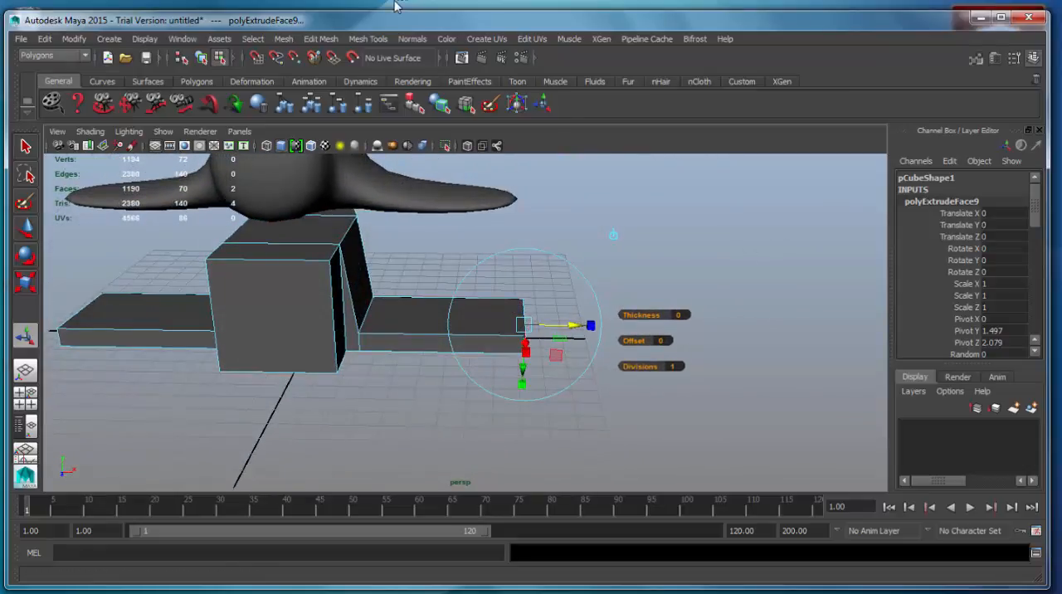
Extrude both wing-tip faces and pull them farther outward to lengthen the wings
left_click(315, 39)
left_click(362, 404)
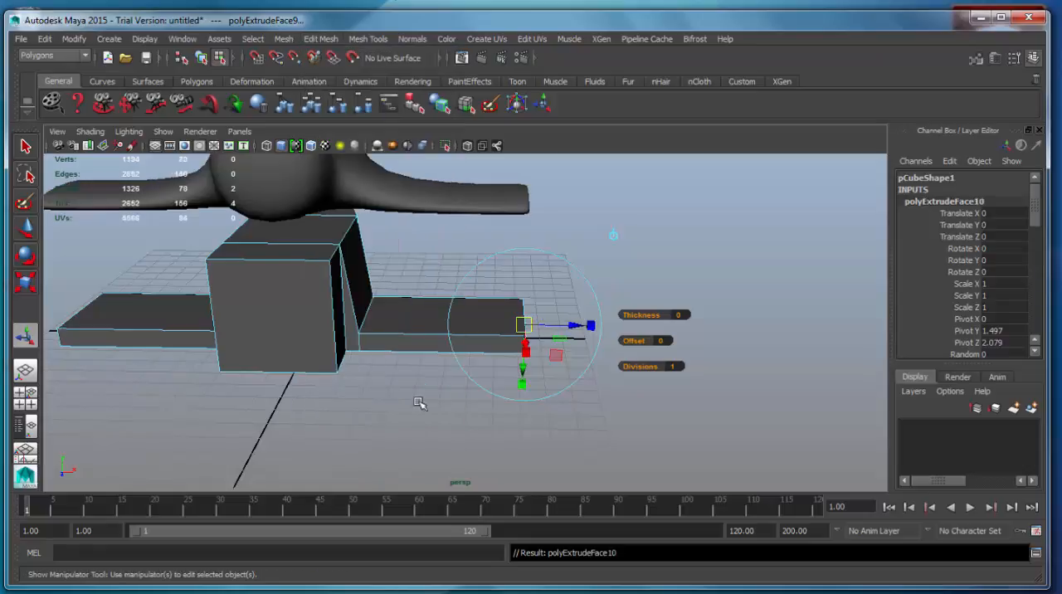
left_click_drag(564, 329, 725, 335)
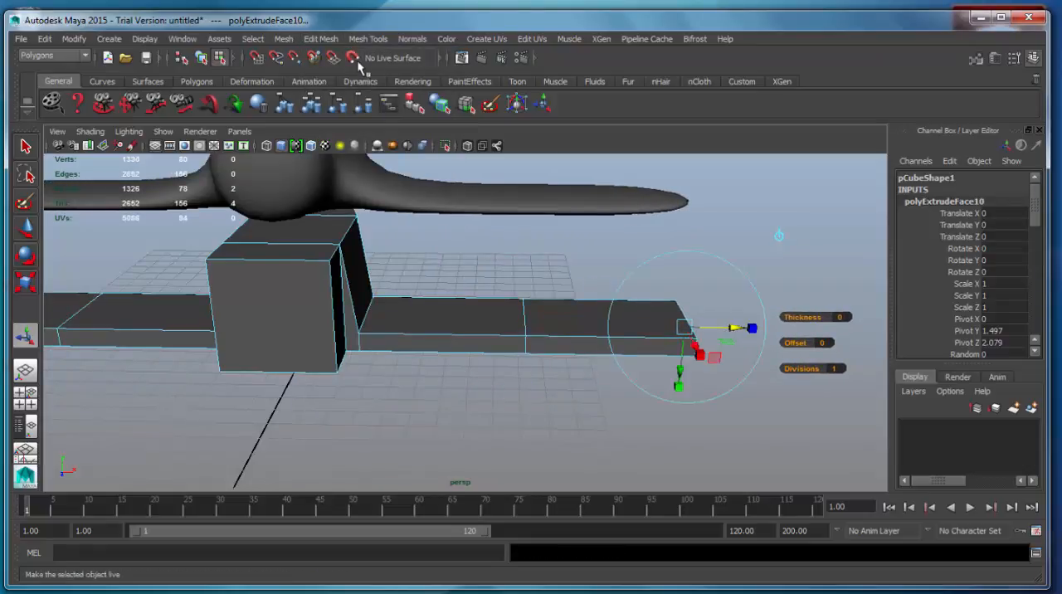
Extrude the wing-tip faces again and pull them slightly outward to add a short end segment on each wing
left_click(324, 40)
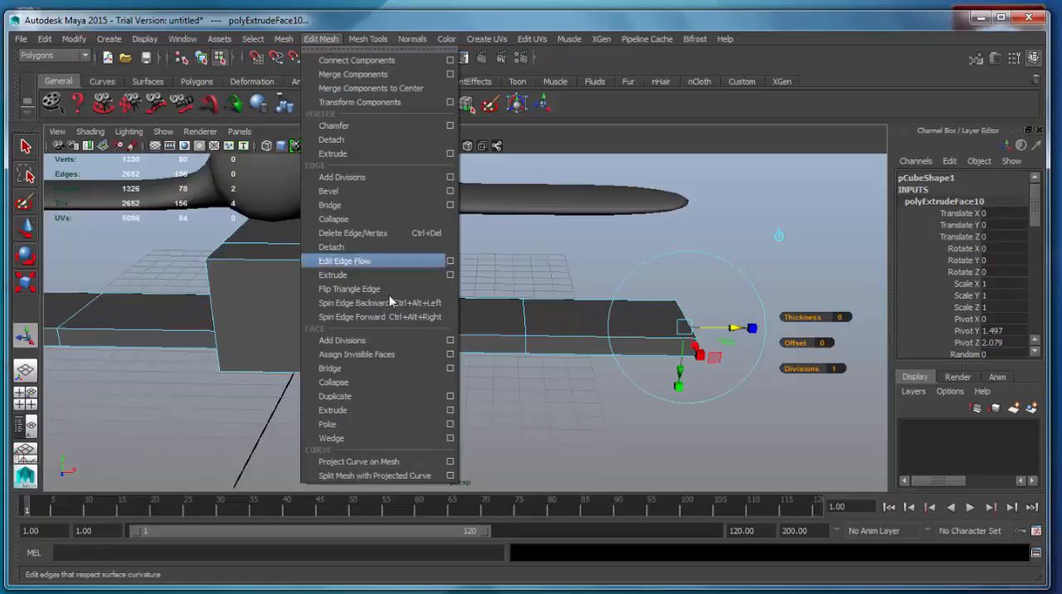
left_click(367, 407)
scroll(488, 349, "down", 3)
left_click_drag(543, 351, 591, 402, "alt")
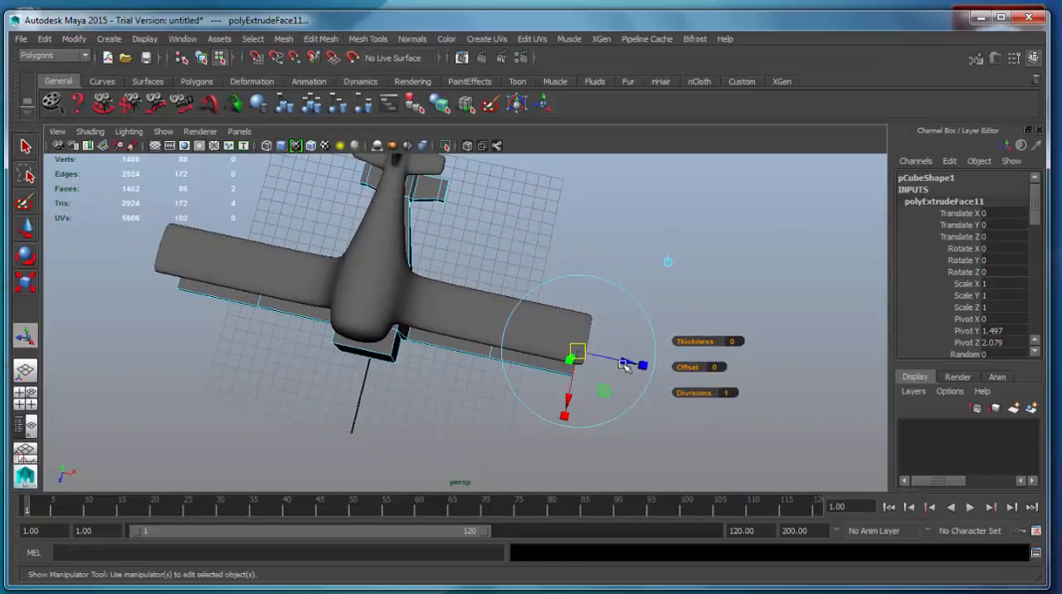
left_click_drag(624, 365, 635, 363)
Switch the low-poly airplane to vertex editing and select the front vertices of the nose and wings
left_click_drag(345, 370, 374, 239, "alt")
right_click(424, 291)
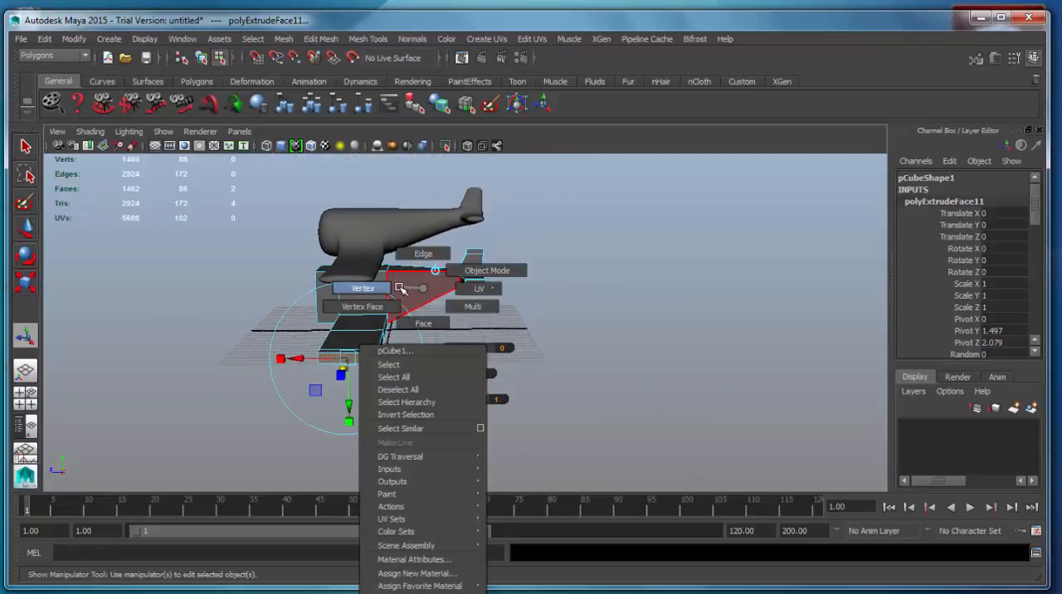
left_click(380, 287)
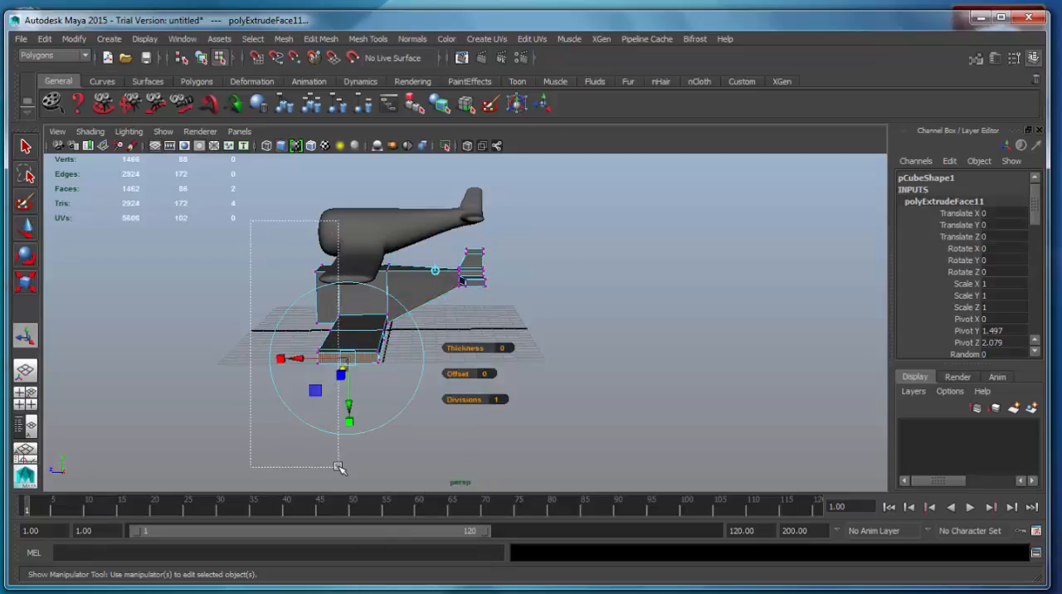
left_click_drag(338, 467, 337, 467)
left_click_drag(236, 422, 219, 405, "alt")
left_click(219, 405)
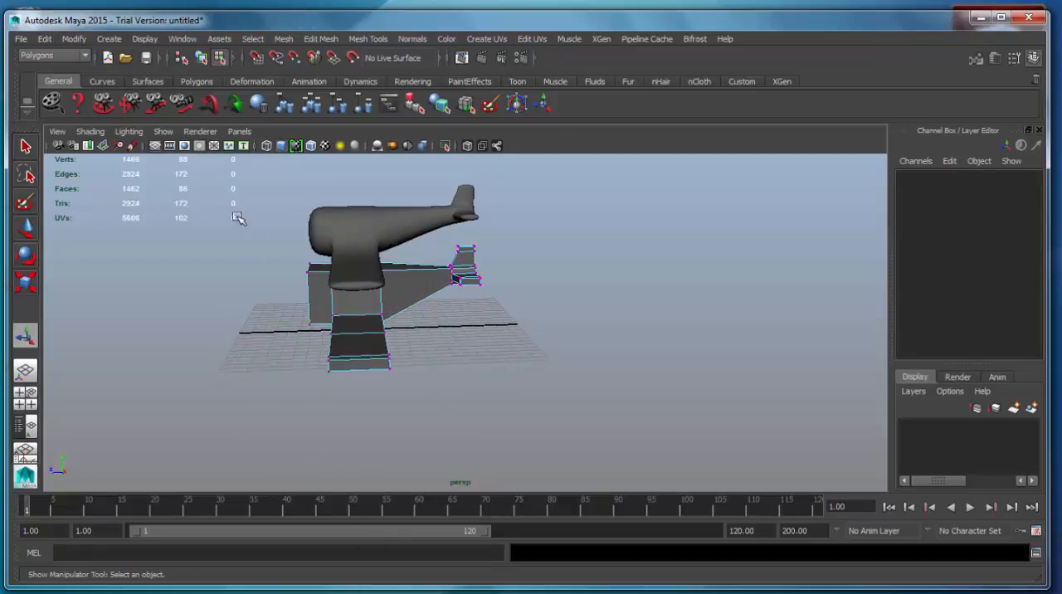
left_click_drag(359, 471, 359, 472)
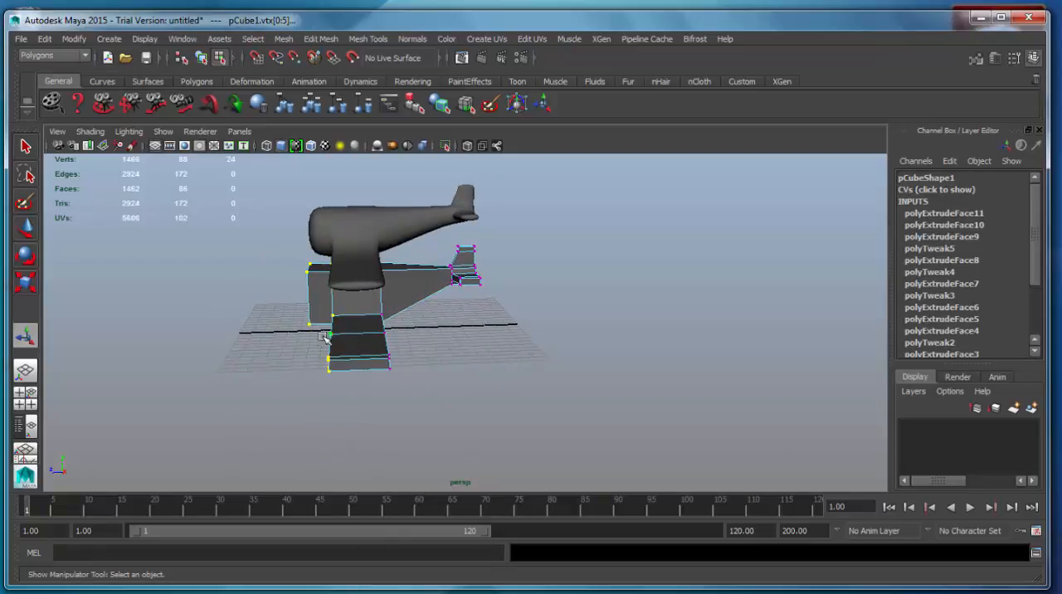
Move the rear vertices of the body's wing section and inner wings toward the tail to taper the wings' trailing edges
key("w")
left_click_drag(247, 300, 373, 404)
key("4")
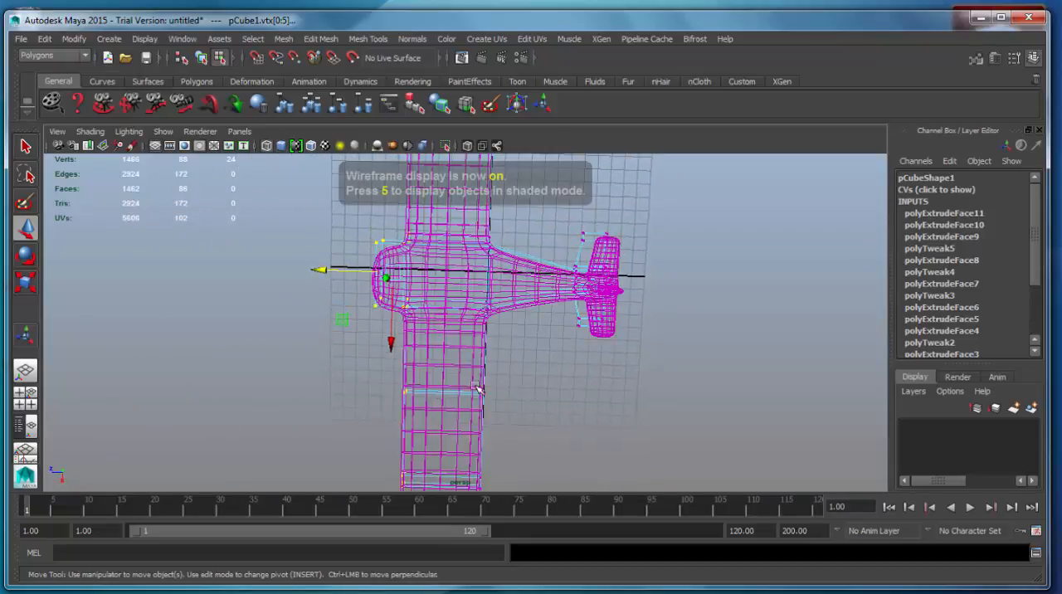
left_click_drag(481, 386, 531, 420, "alt")
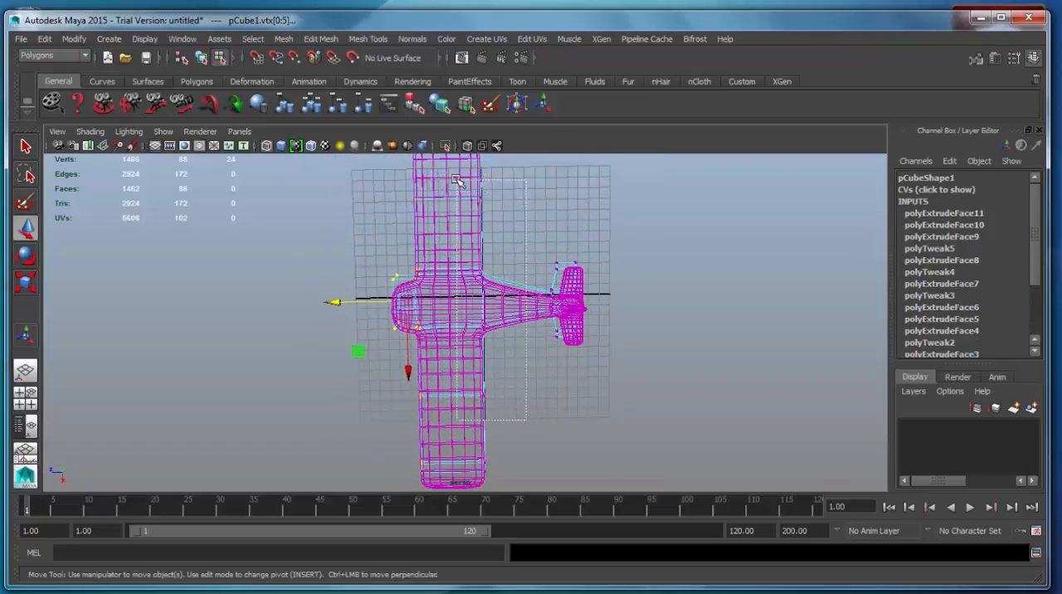
mouse_move(419, 304)
left_mouse_down()
mouse_move(437, 304)
mouse_move(527, 378)
mouse_move(467, 356)
mouse_move(481, 360)
mouse_move(503, 434)
mouse_move(563, 392)
mouse_move(633, 404)
mouse_move(595, 482)
mouse_move(705, 476)
mouse_move(667, 426)
mouse_move(324, 429)
mouse_move(440, 429)
mouse_move(526, 301)
mouse_move(512, 366)
left_mouse_up()
key("5")
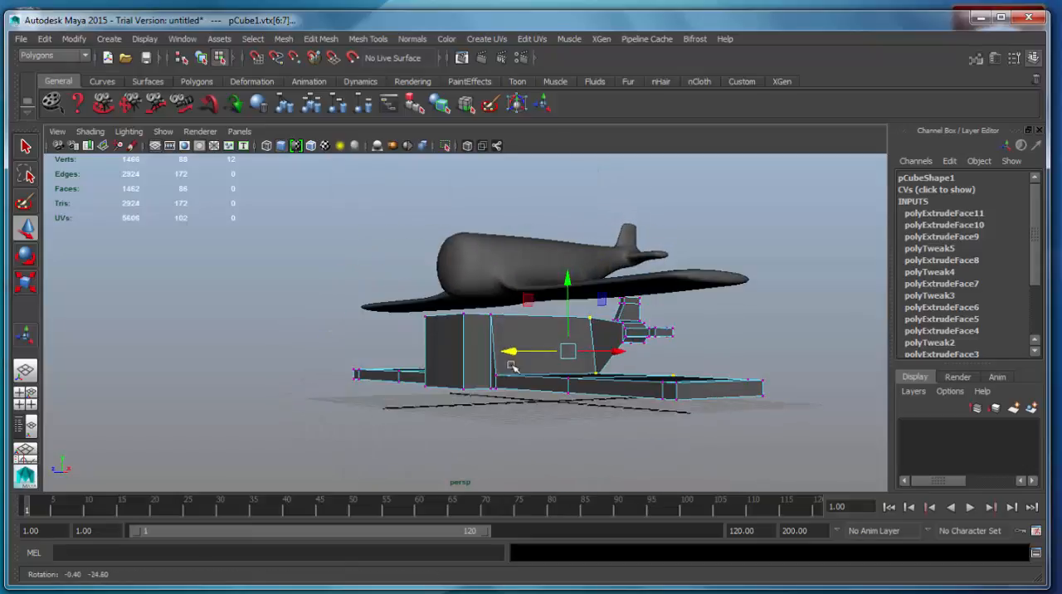
Select the smoothed proxy airplane and raise it to a Translate Y of about 14.1, clear of the low-poly model
left_click(526, 244)
right_click(512, 257)
right_click_drag(550, 239, 552, 239)
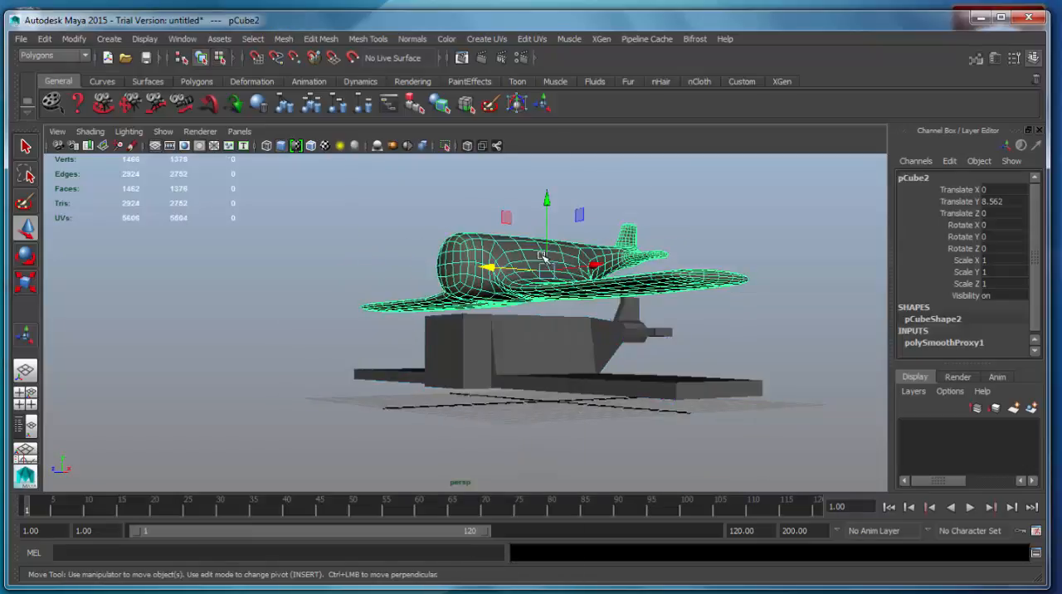
middle_click_drag(542, 225, 507, 280, "alt")
left_click_drag(512, 257, 520, 375)
Extrude the top face of the low-poly body's wing section upward to form a cockpit
right_click_drag(485, 312, 489, 347)
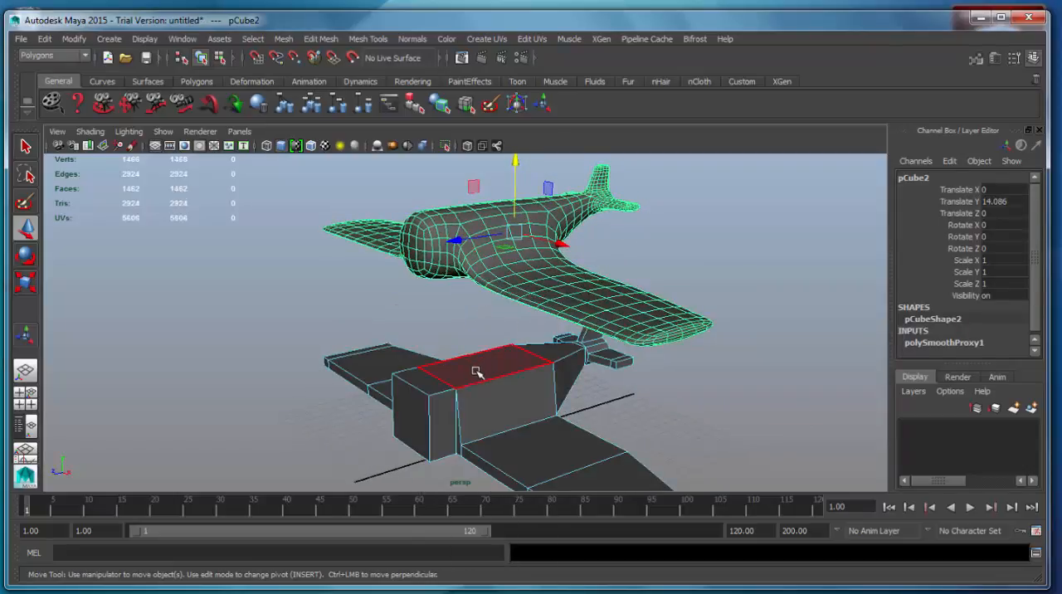
left_click(474, 368)
left_click_drag(473, 368, 451, 360, "alt")
left_click(324, 43)
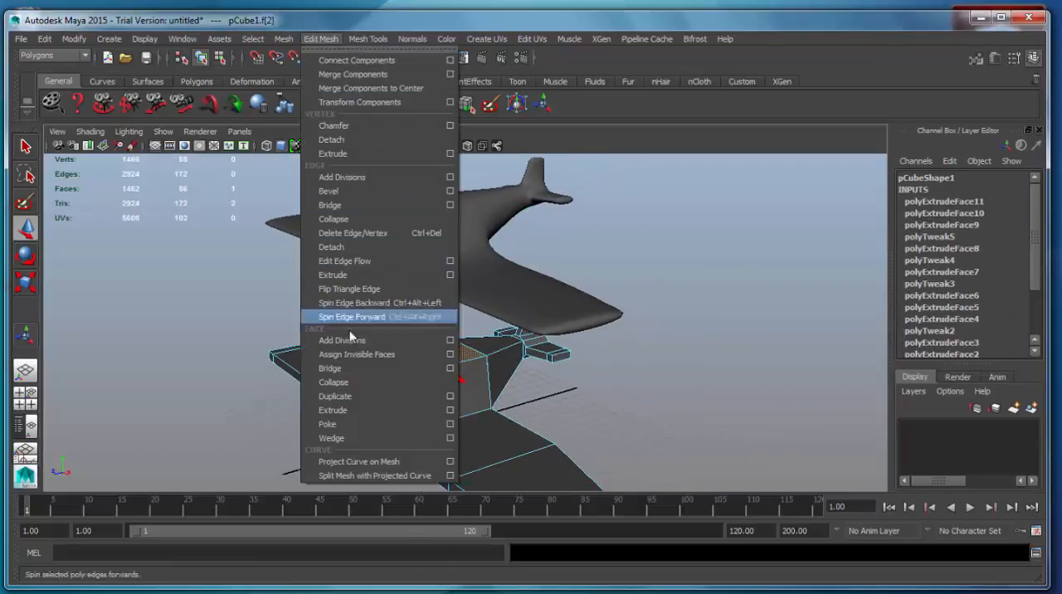
left_click(352, 410)
left_click_drag(415, 464, 417, 322, "alt")
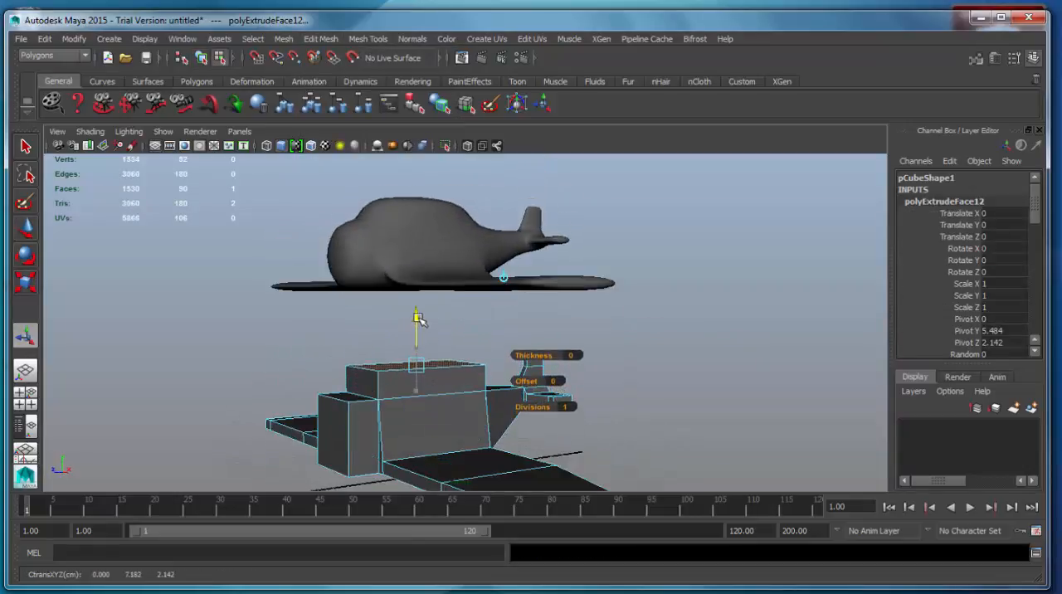
Move the cockpit's rear top vertices toward the nose to slope its back side
left_click_drag(410, 395, 543, 404, "alt")
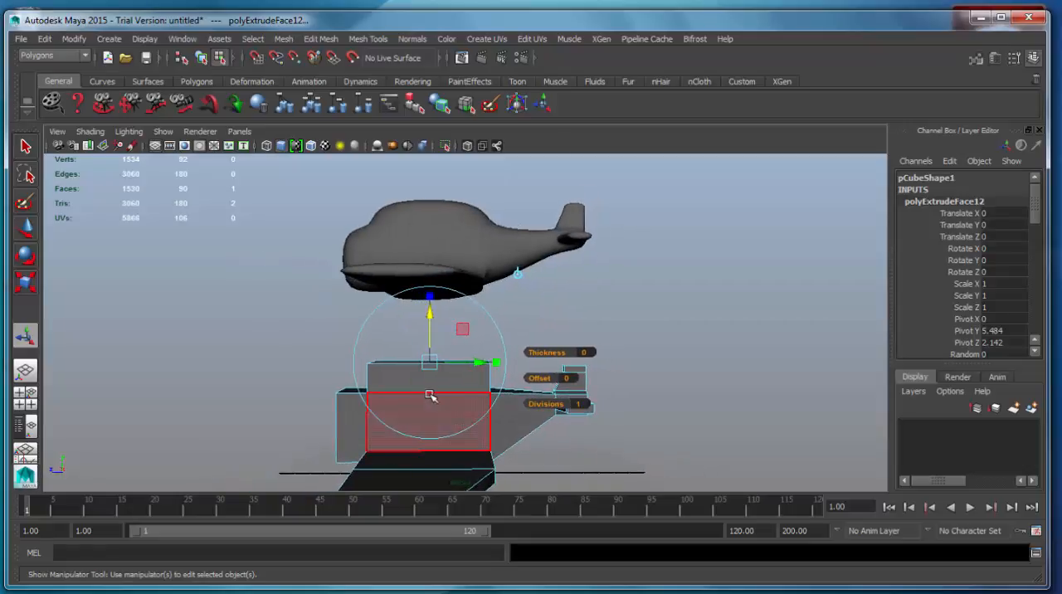
right_click_drag(430, 312, 364, 363)
left_click(364, 312)
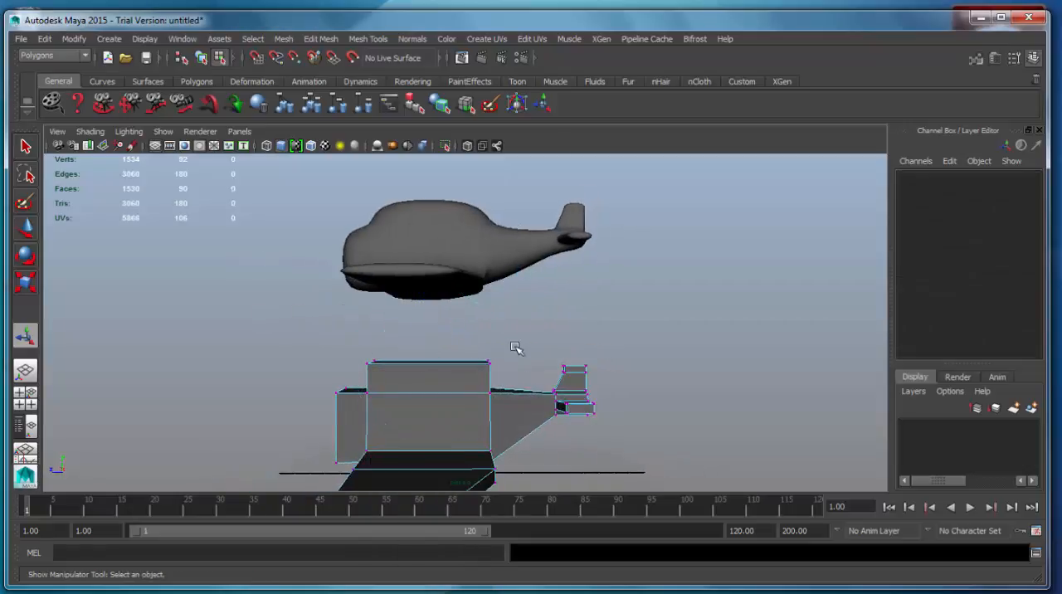
left_click_drag(471, 378, 467, 378)
key("w")
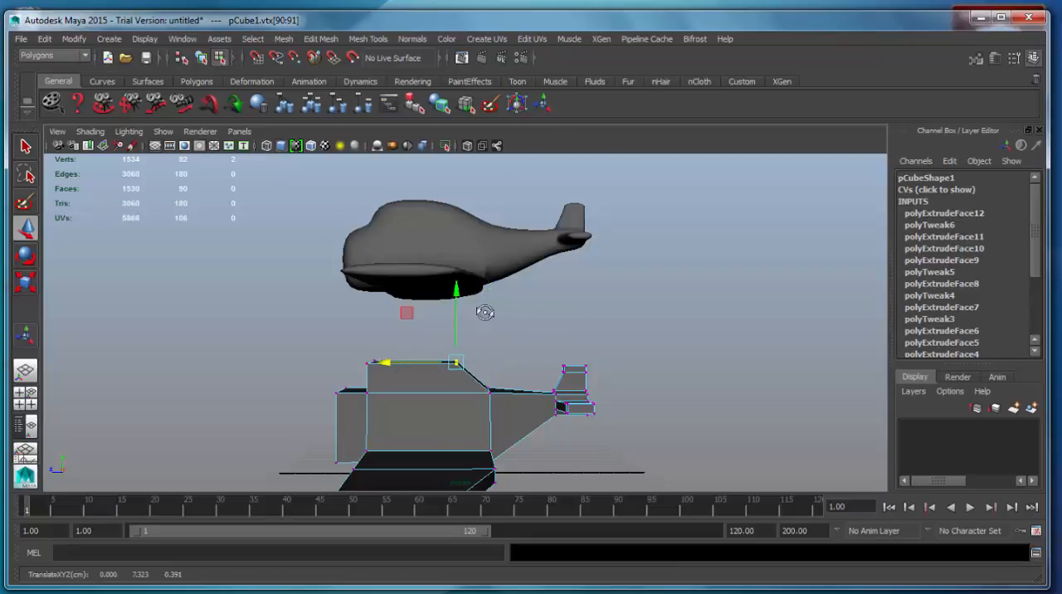
Select the cockpit's four top vertices and scale them inward along X to narrow its roof
left_click_drag(485, 312, 706, 342, "alt")
left_click_drag(440, 370, 441, 371)
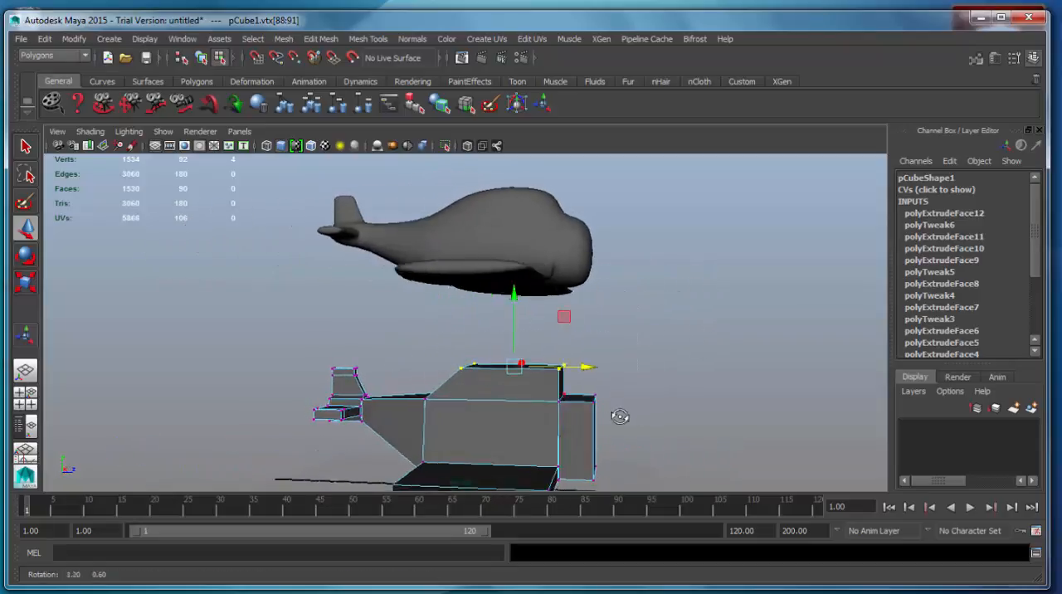
left_click_drag(621, 417, 485, 417, "alt")
key("r")
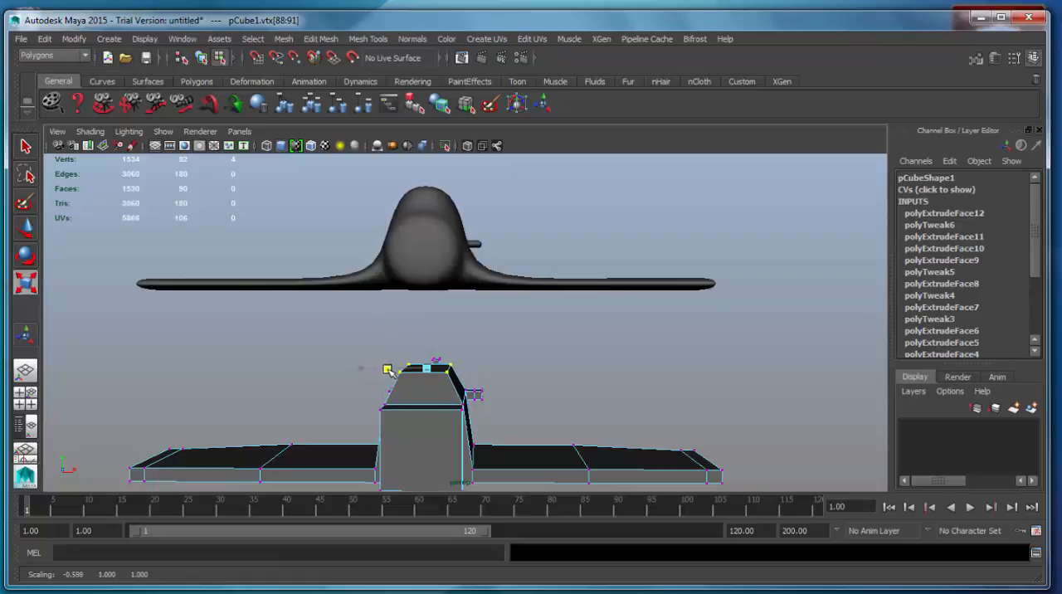
left_click_drag(498, 355, 600, 380, "alt")
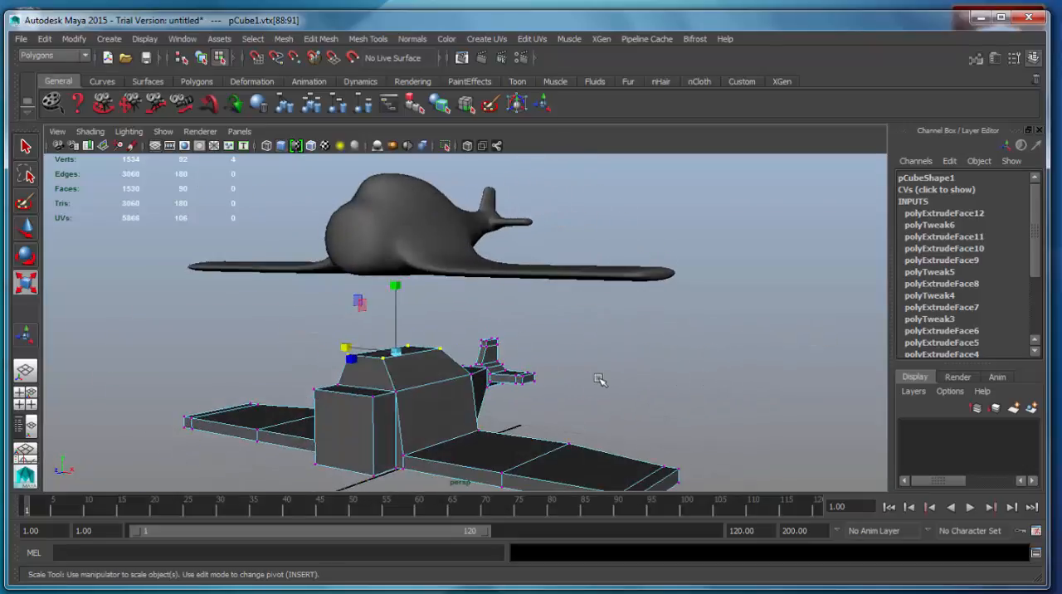
Return to object mode, assign the low-poly airplane to a new display layer and hide that layer
right_click_drag(424, 312, 429, 411)
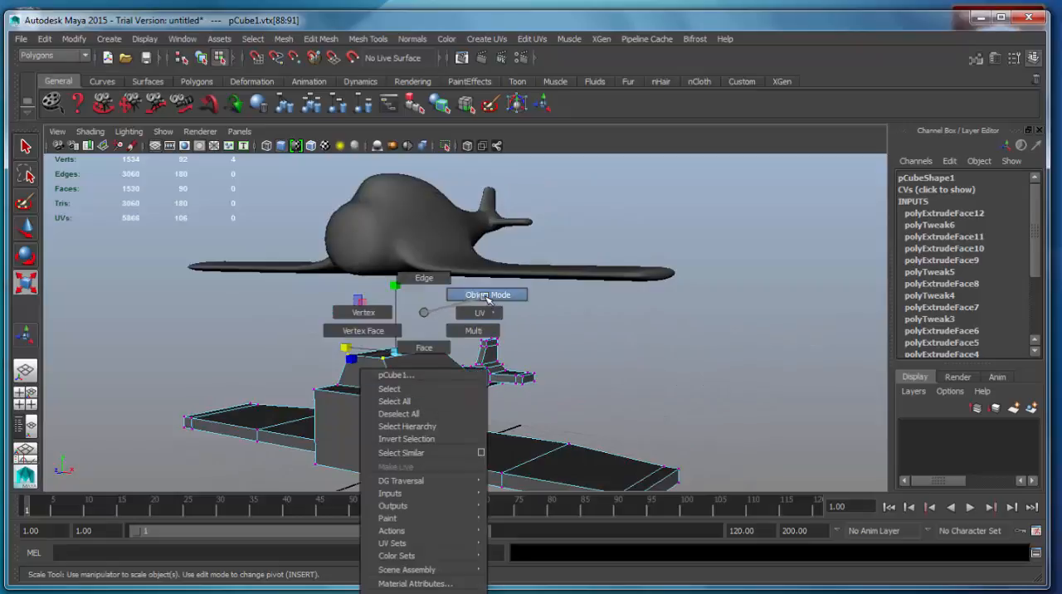
right_click_drag(488, 297, 486, 298)
left_click_drag(547, 419, 470, 380, "alt")
left_click(471, 380)
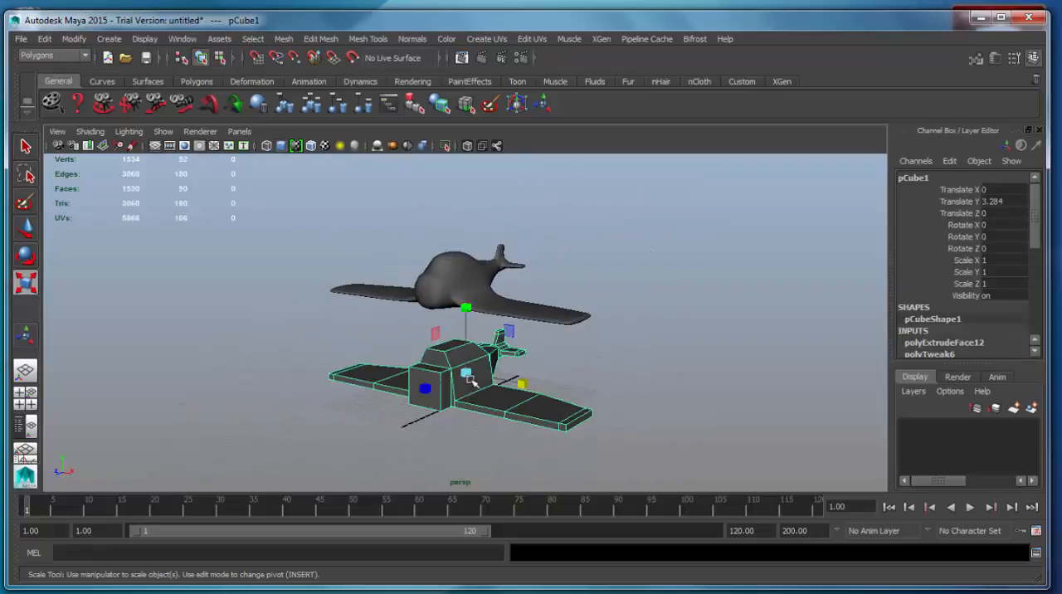
left_click(1032, 409)
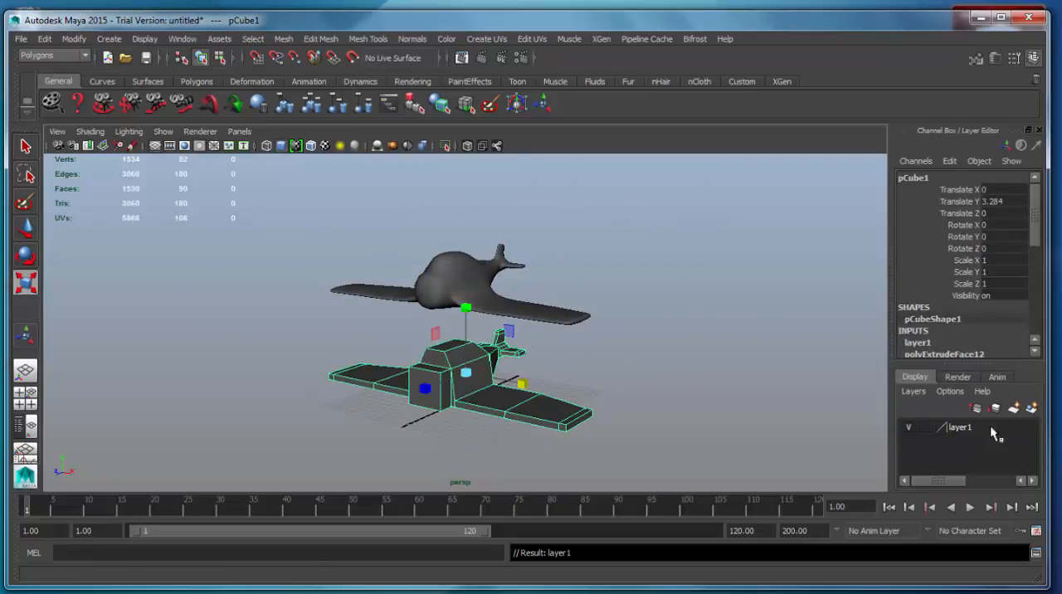
left_click(906, 429)
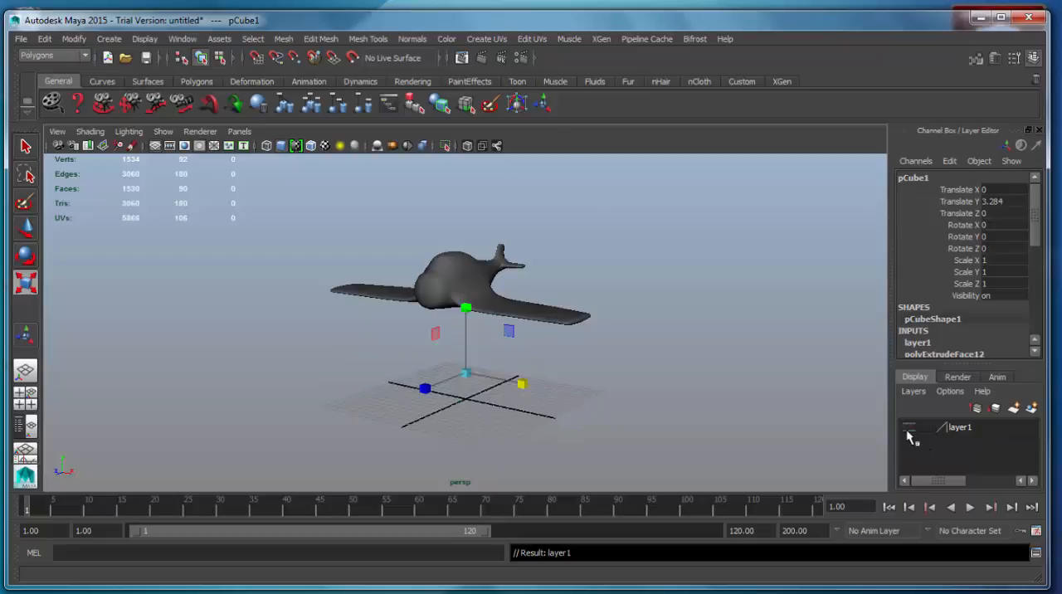
Set the smoothed airplane's Translate Y to 5 and deselect it
left_click(735, 431)
left_click(473, 288)
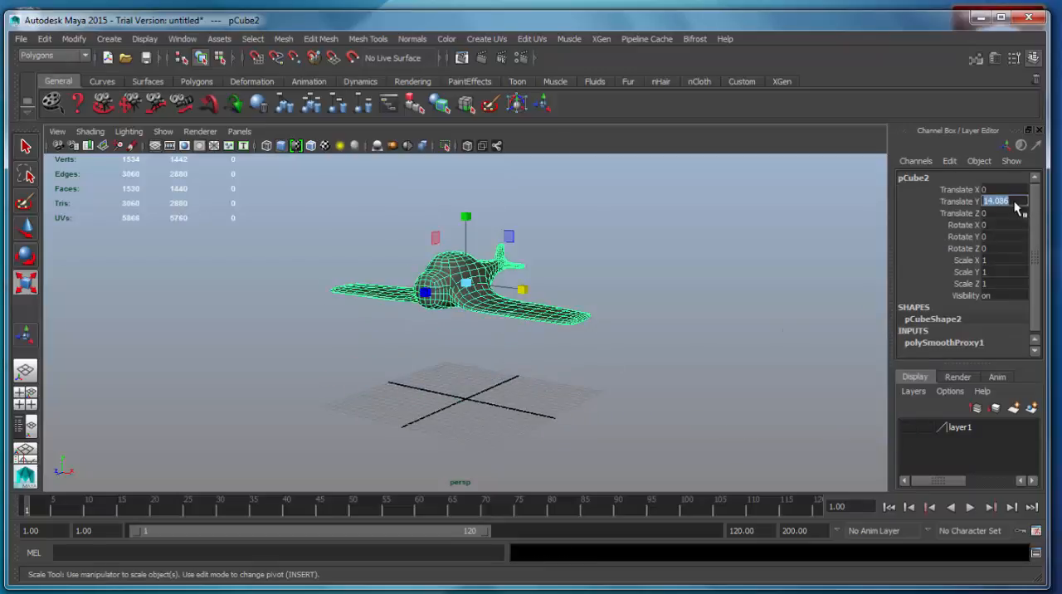
type("5")
key("Return")
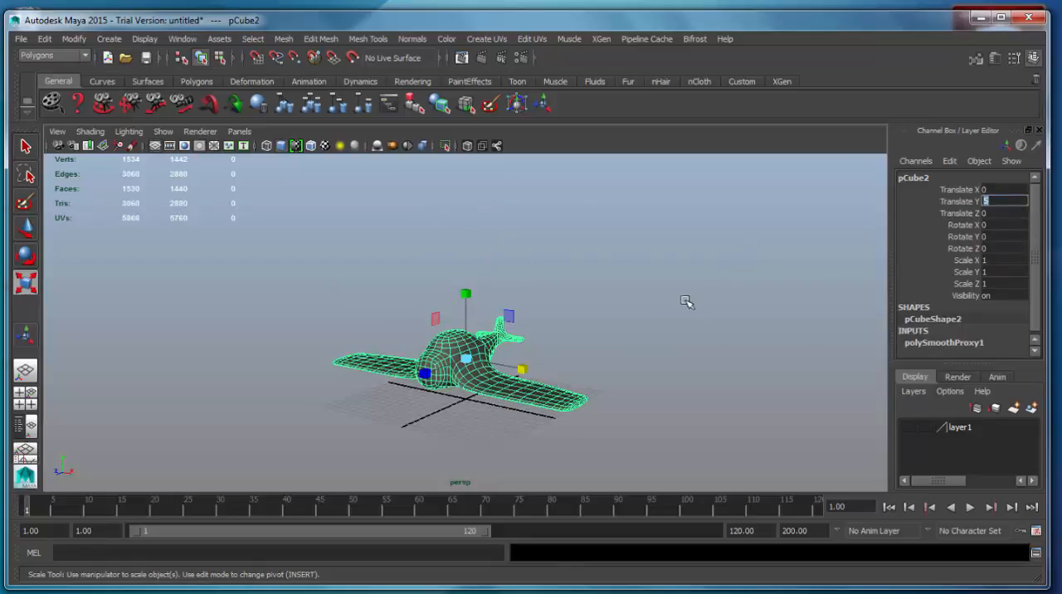
left_click(630, 335)
Switch to a full top view zoomed far out from the airplane and activate the EP Curve Tool
mouse_move(513, 408)
left_mouse_down("alt")
mouse_move(517, 386)
mouse_move(700, 440)
mouse_move(607, 406)
mouse_move(689, 394)
mouse_move(522, 410)
mouse_move(520, 389)
left_mouse_up("alt")
middle_click_drag(519, 388, 707, 394, "alt")
left_click_drag(615, 378, 518, 357, "alt")
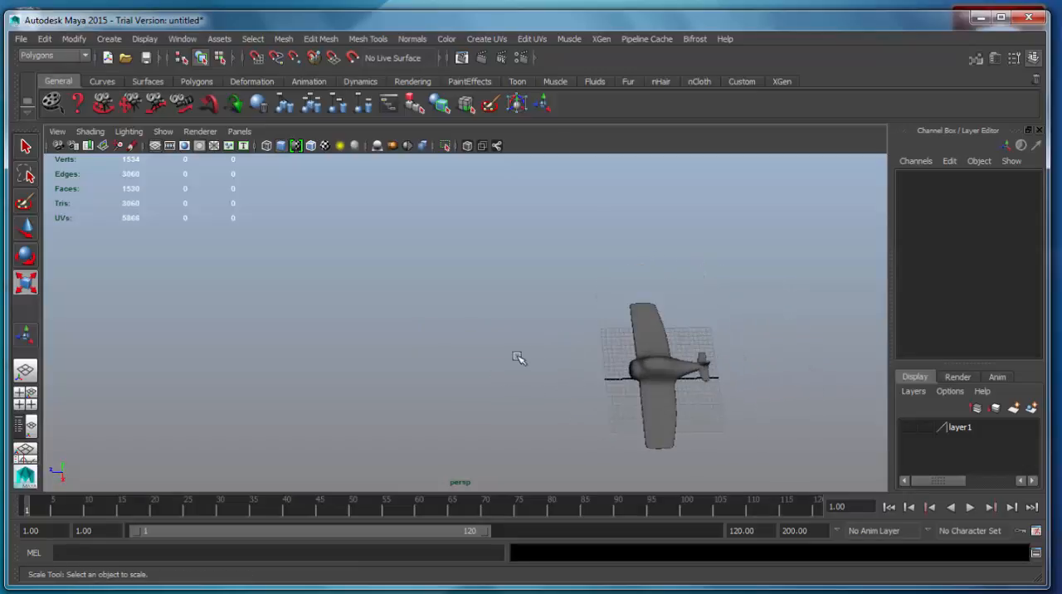
key("space")
key("space")
scroll(318, 259, "down", 12)
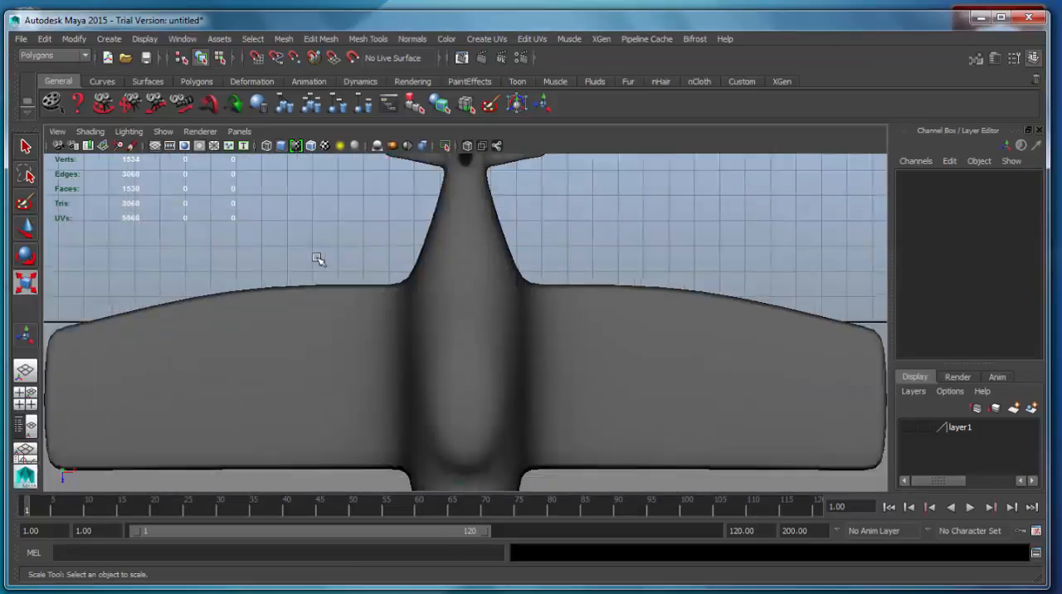
scroll(317, 259, "down", 8)
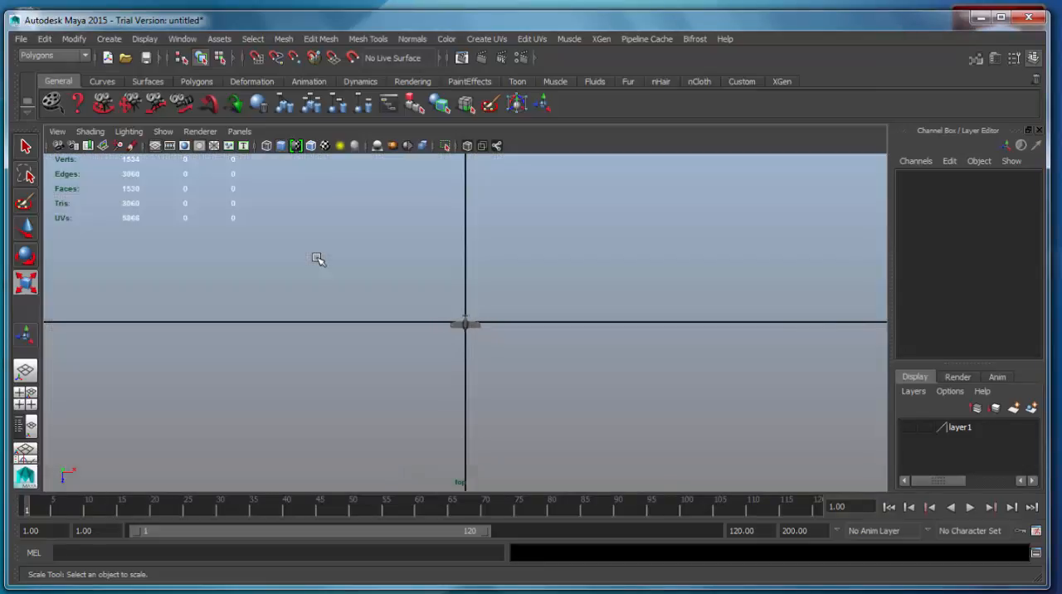
middle_click_drag(664, 446, 678, 304, "alt")
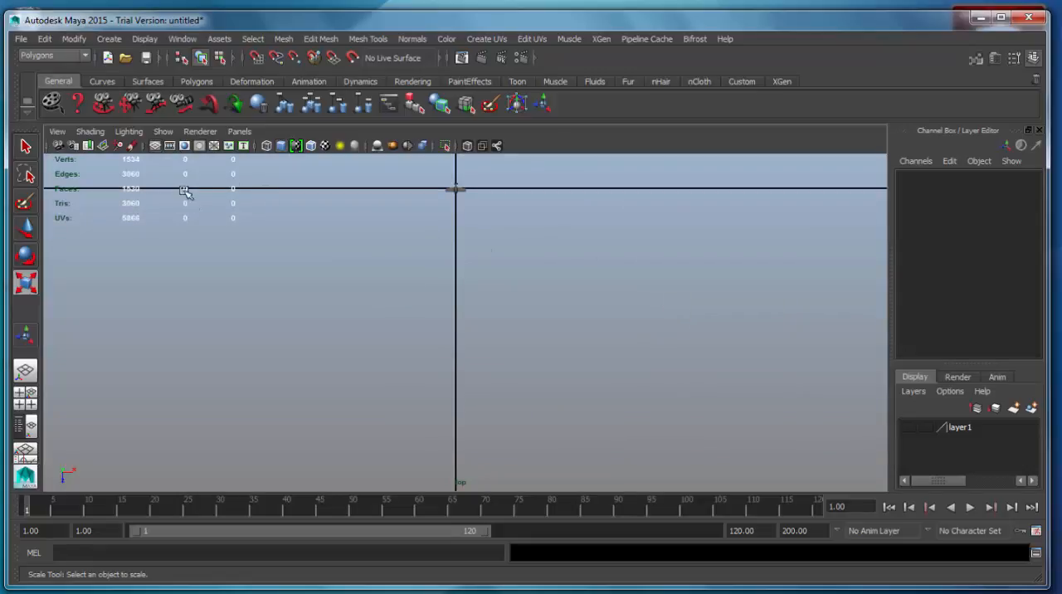
left_click(109, 39)
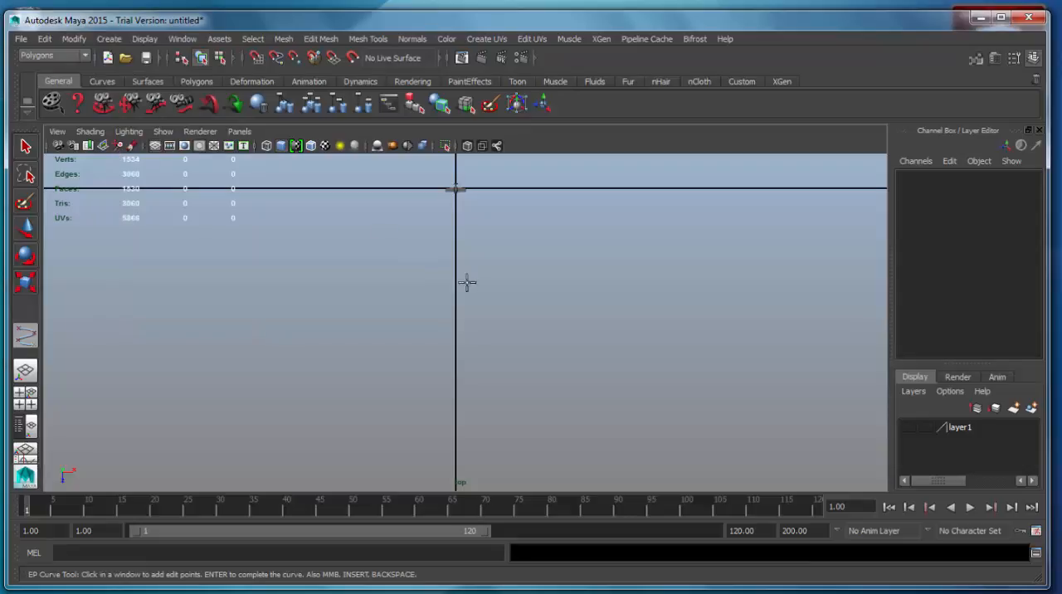
middle_click_drag(512, 280, 508, 291, "alt")
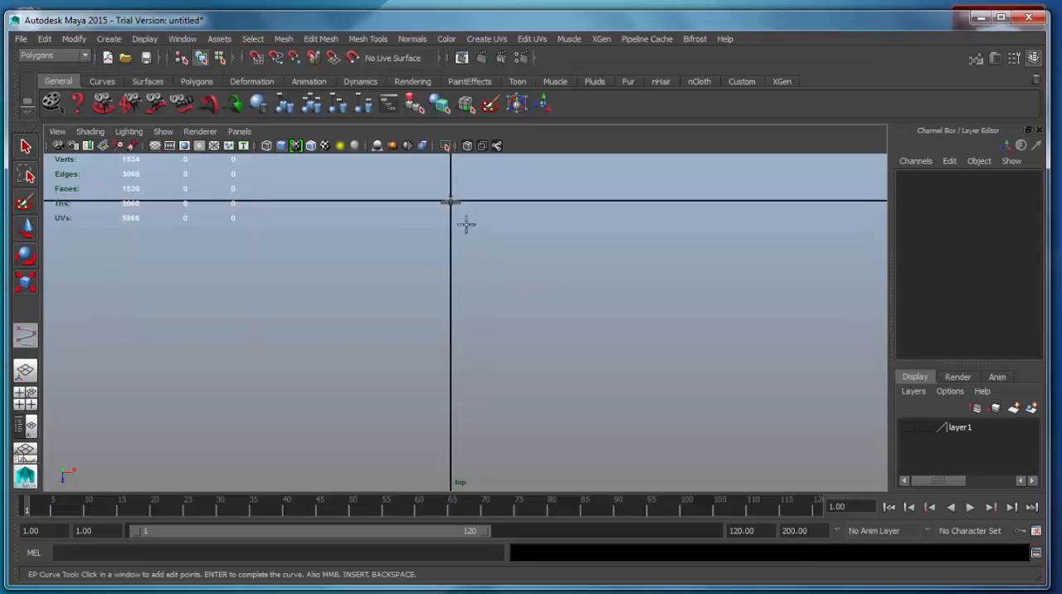
Place the curve's first seven edit points, starting behind the airplane, passing alongside it and looping round in front of its nose
left_click(432, 171)
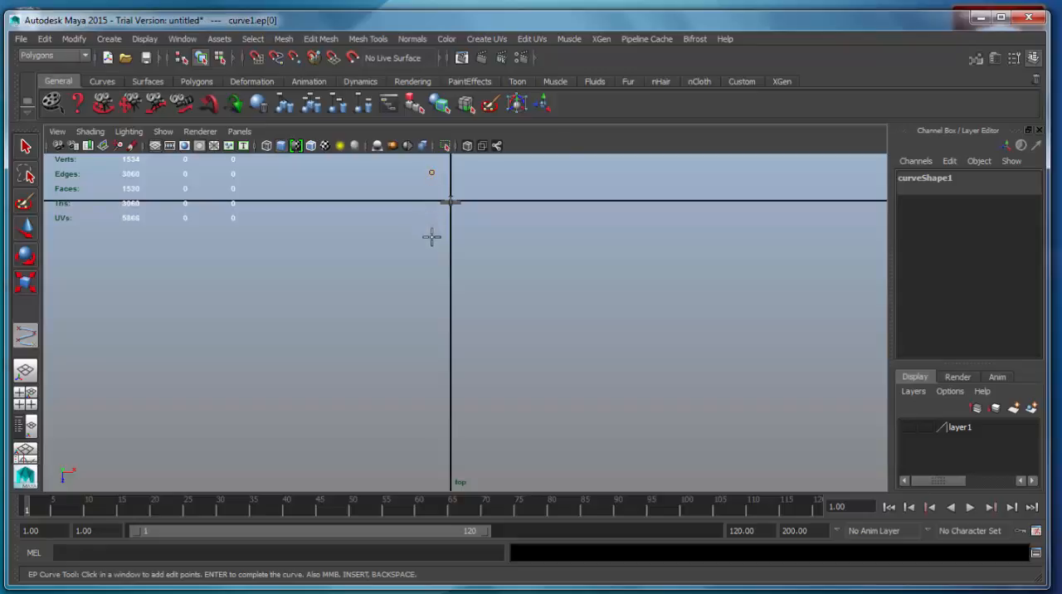
left_click(355, 375)
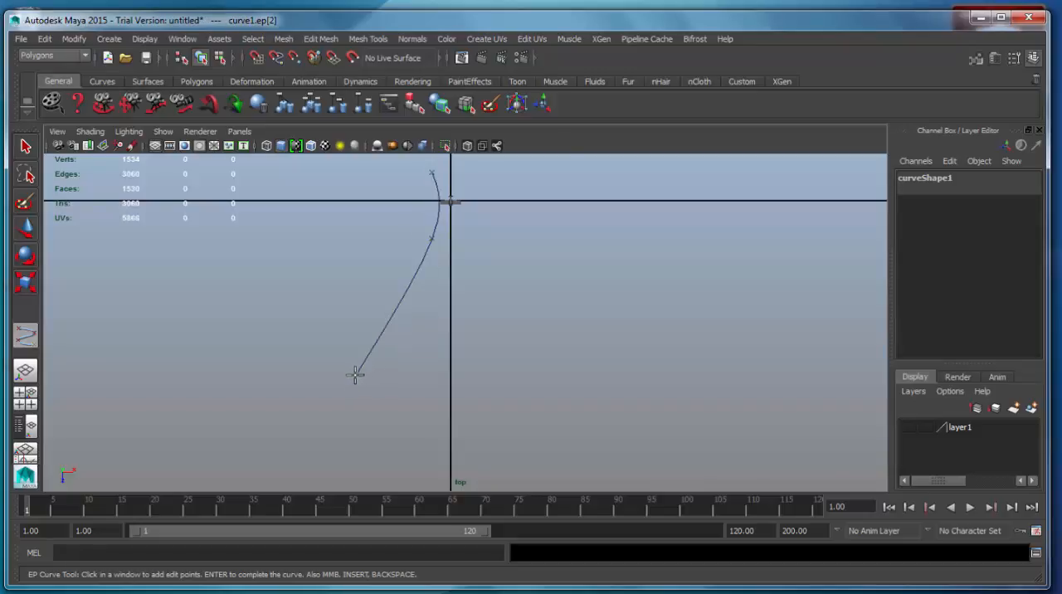
left_click(475, 483)
left_click(610, 361)
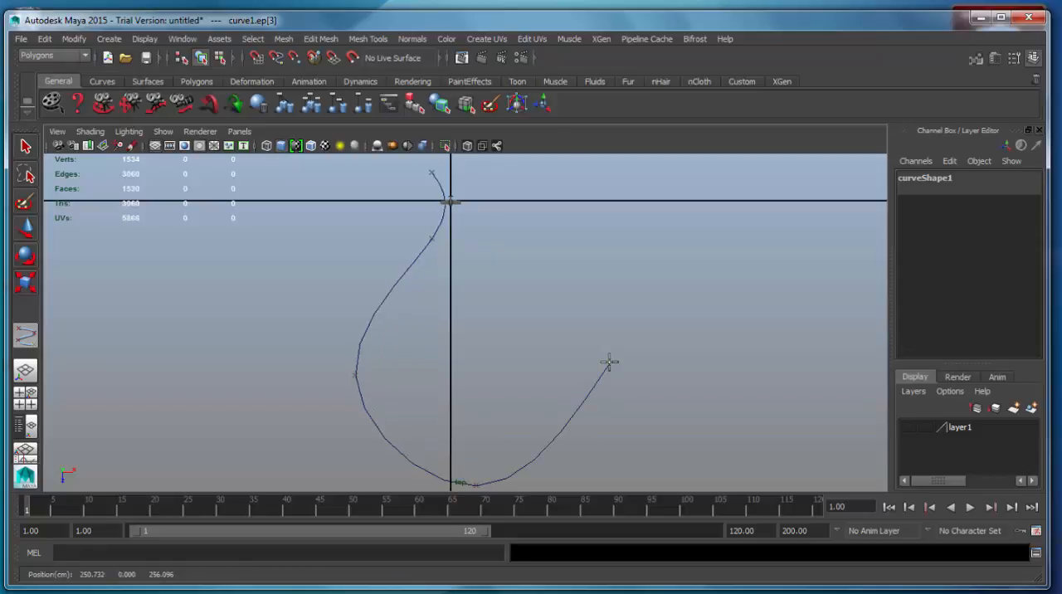
left_click(513, 239)
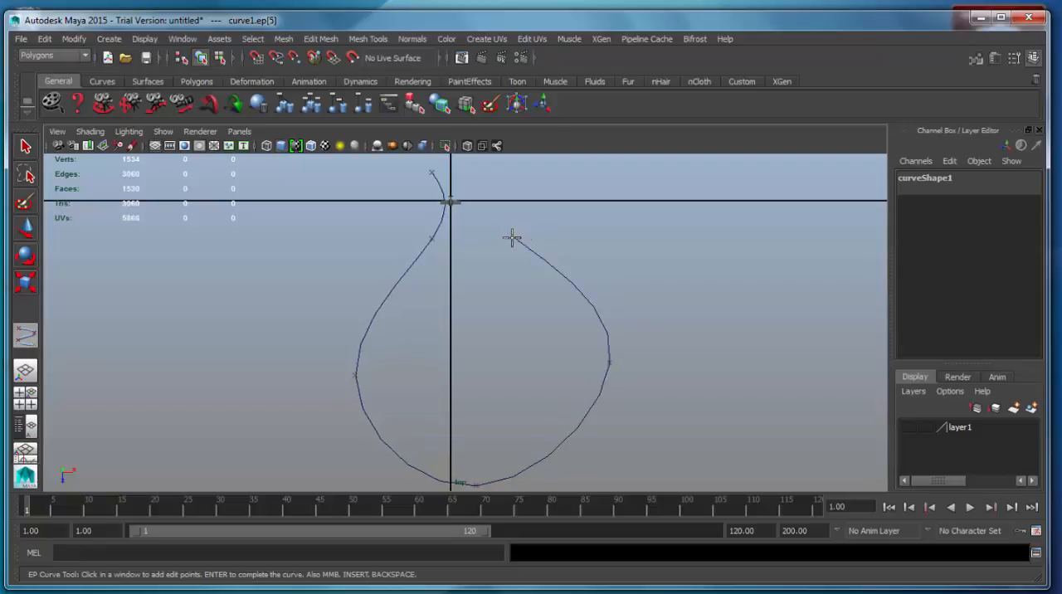
left_click(416, 305)
Add three more edit points that cross the loop and run straight ahead along the Z axis, and finish the curve
middle_click_drag(477, 344, 472, 230, "alt")
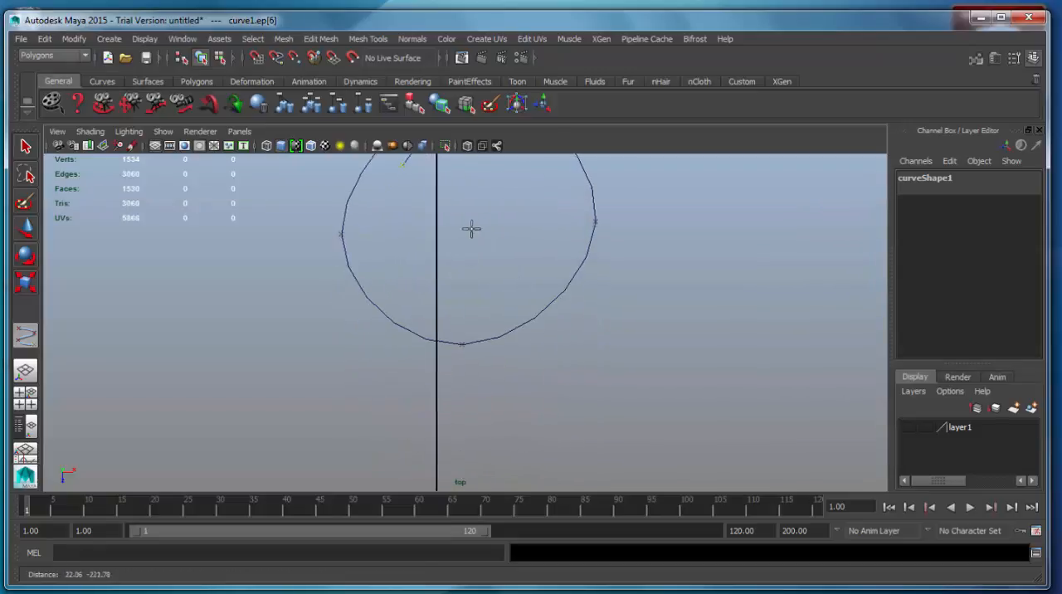
left_click(430, 307)
middle_click_drag(490, 425, 476, 337, "alt")
left_click(455, 326)
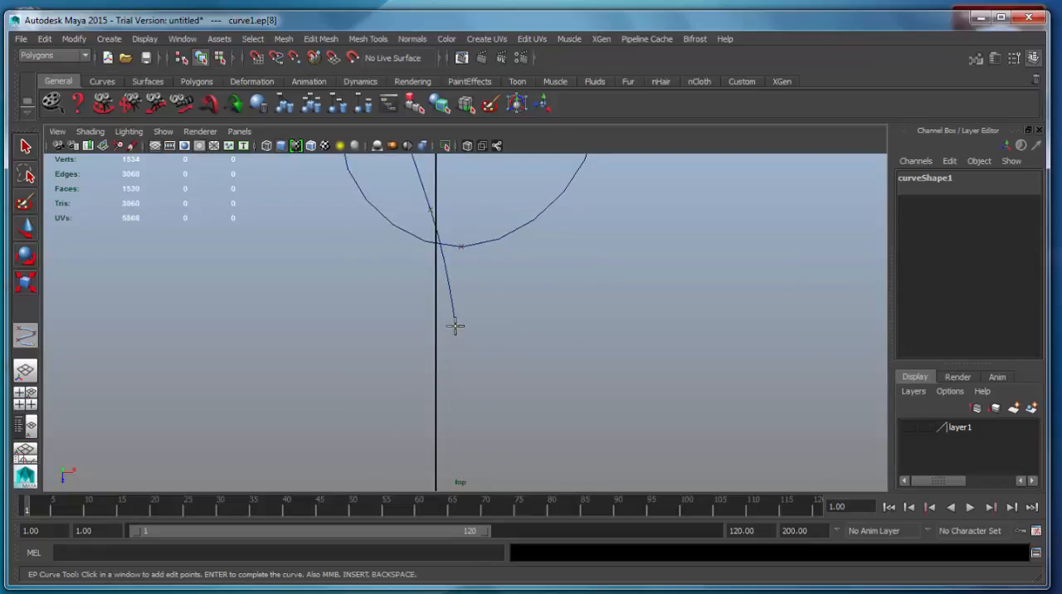
left_click(452, 455)
middle_click_drag(588, 312, 566, 399, "alt")
scroll(581, 391, "down", 2)
scroll(581, 390, "down", 3)
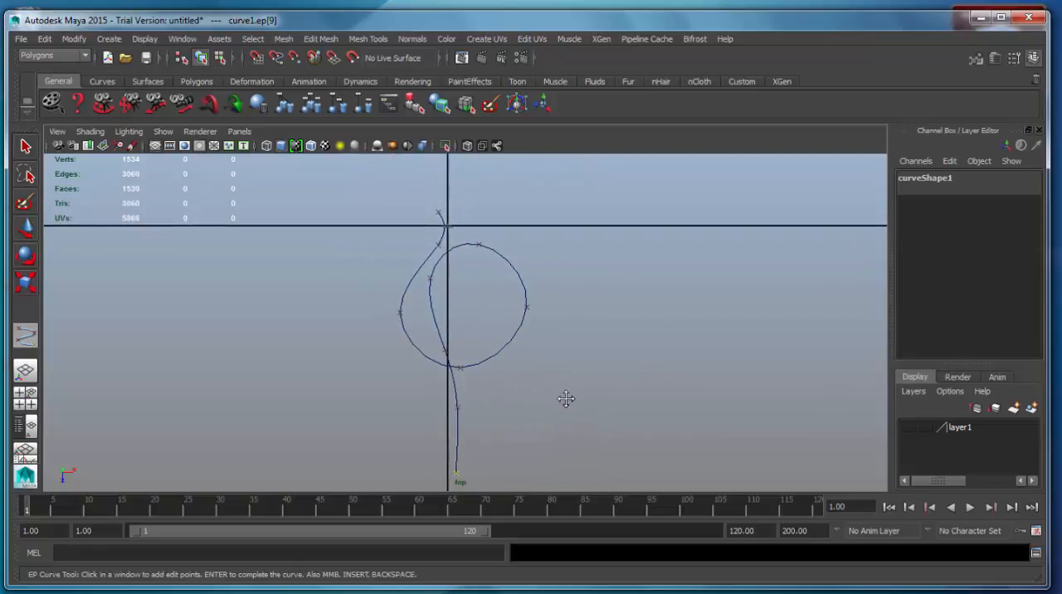
key("Return")
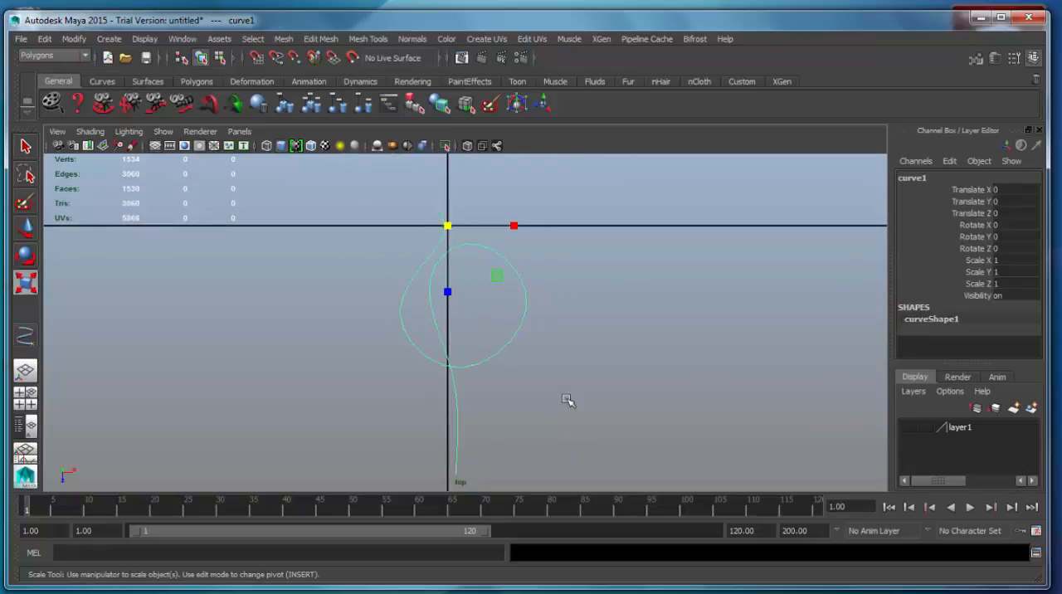
Show the curve's edit points and move the second one away from the airplane along X
middle_click_drag(545, 346, 536, 344, "alt")
right_click(529, 323)
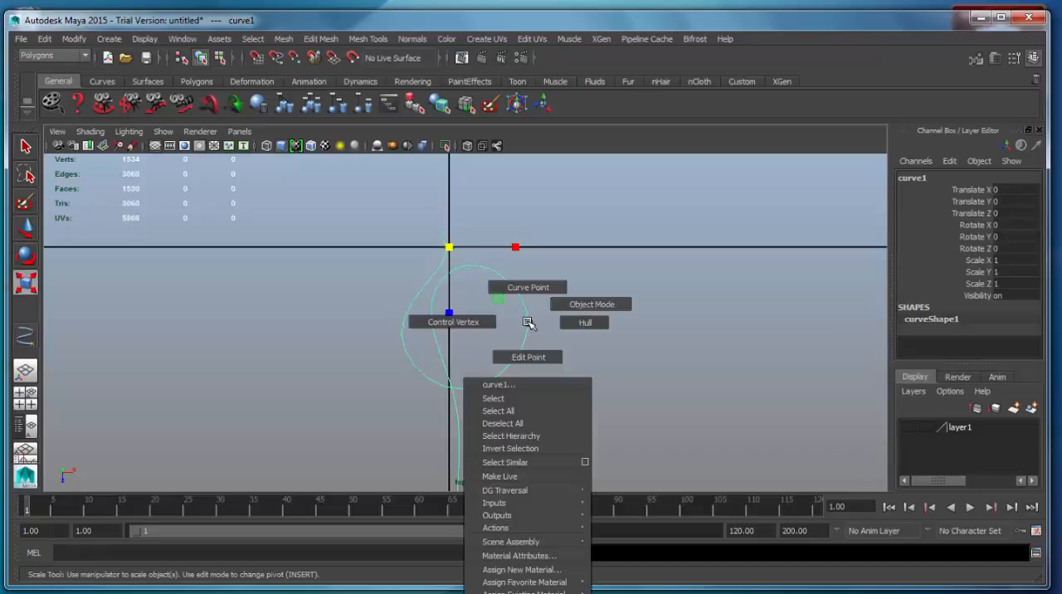
mouse_move(528, 323)
right_mouse_down()
mouse_move(467, 323)
mouse_move(532, 354)
mouse_move(508, 323)
mouse_move(532, 321)
mouse_move(534, 357)
right_mouse_up()
middle_click_drag(463, 325, 470, 360, "alt")
scroll(467, 353, "up", 3)
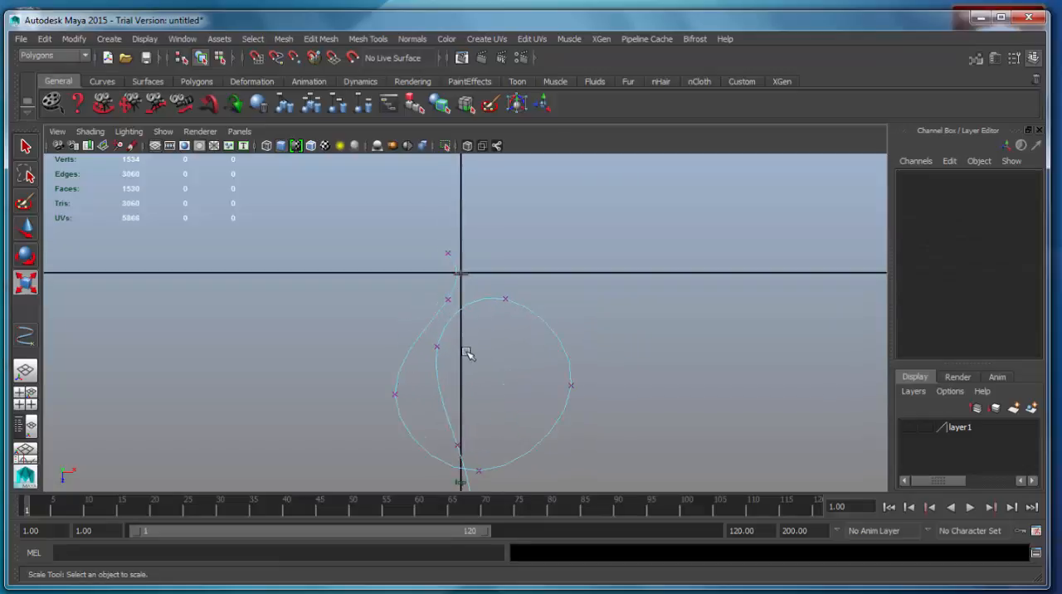
scroll(467, 352, "up", 2)
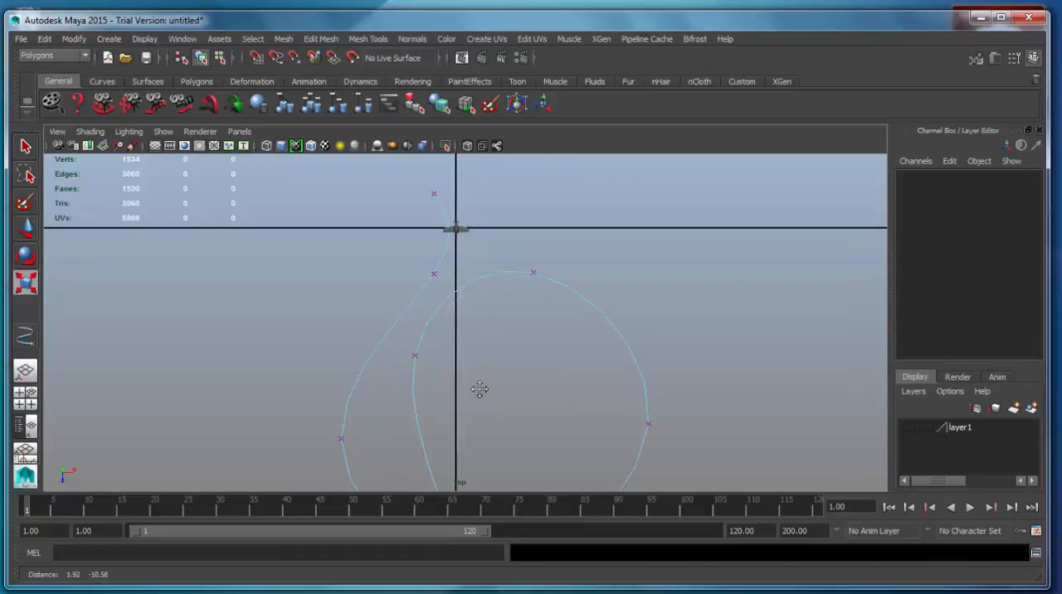
middle_click_drag(505, 376, 504, 287, "alt")
scroll(498, 326, "down", 4)
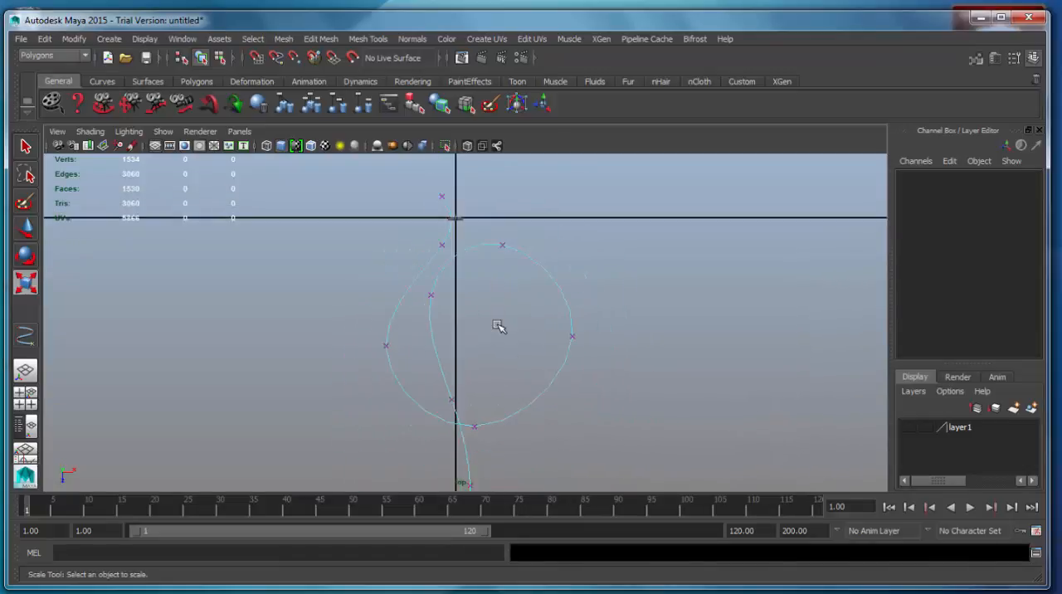
left_click_drag(439, 253, 502, 265)
key("w")
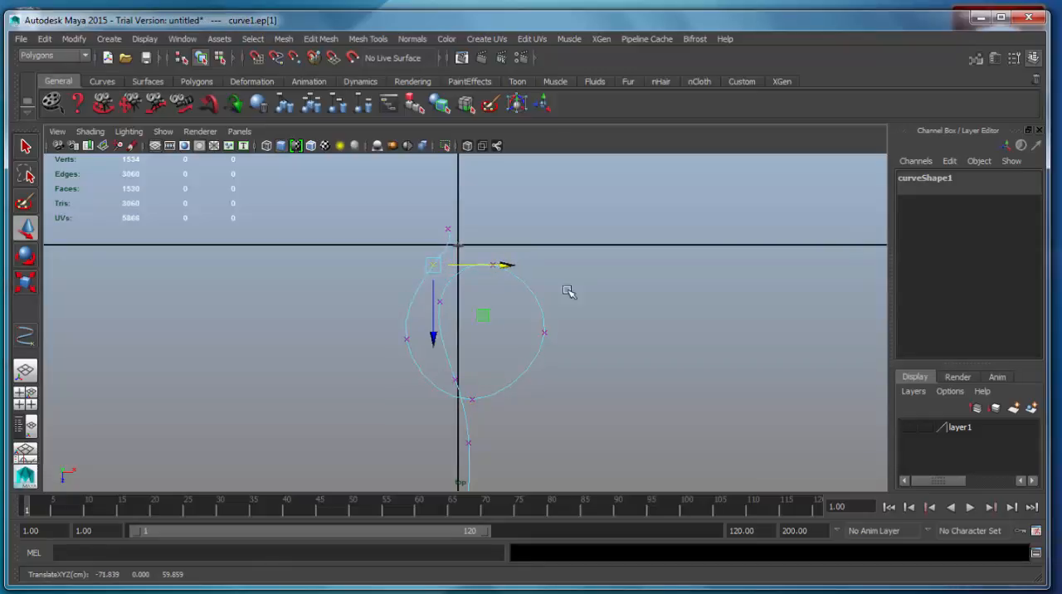
In the perspective view, raise the fourth and fifth edit points, on the loop's far bend, along Y
key("space")
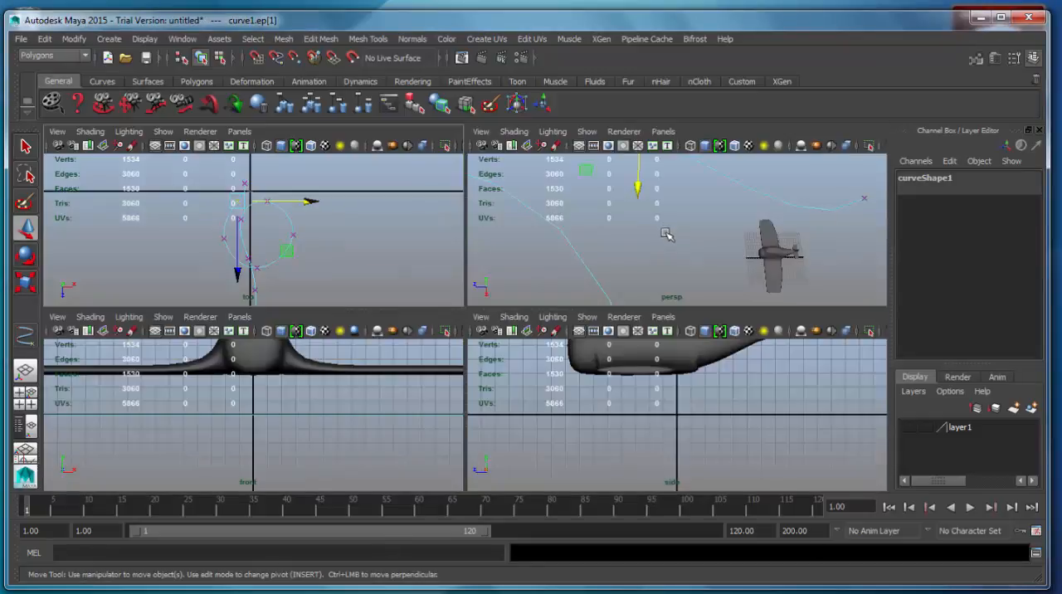
key("space")
left_click_drag(561, 354, 581, 401, "alt")
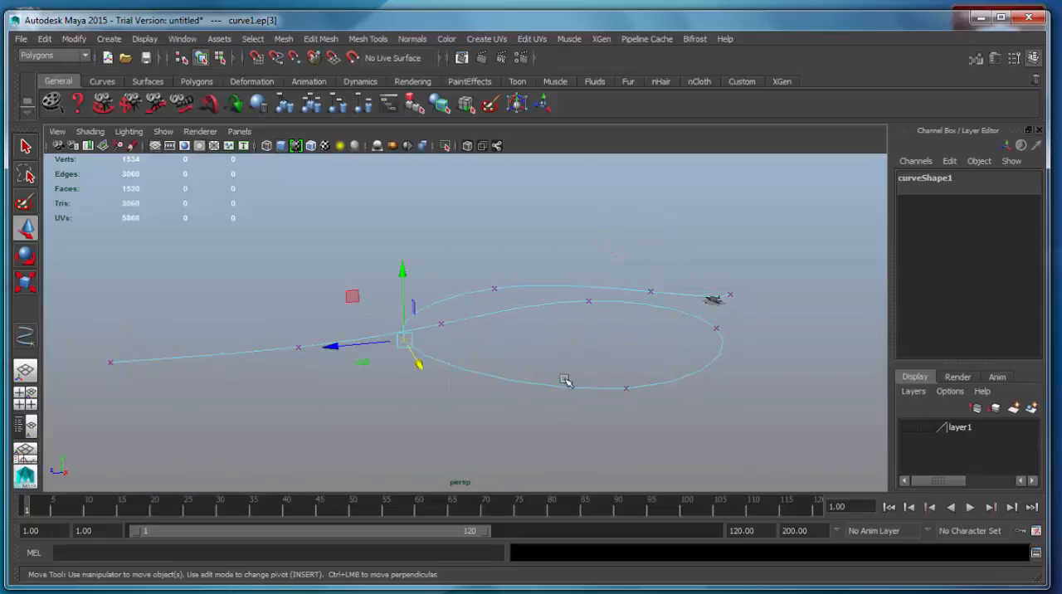
left_click_drag(600, 368, 657, 420)
left_click_drag(509, 292, 510, 234)
left_click_drag(514, 249, 522, 372, "alt")
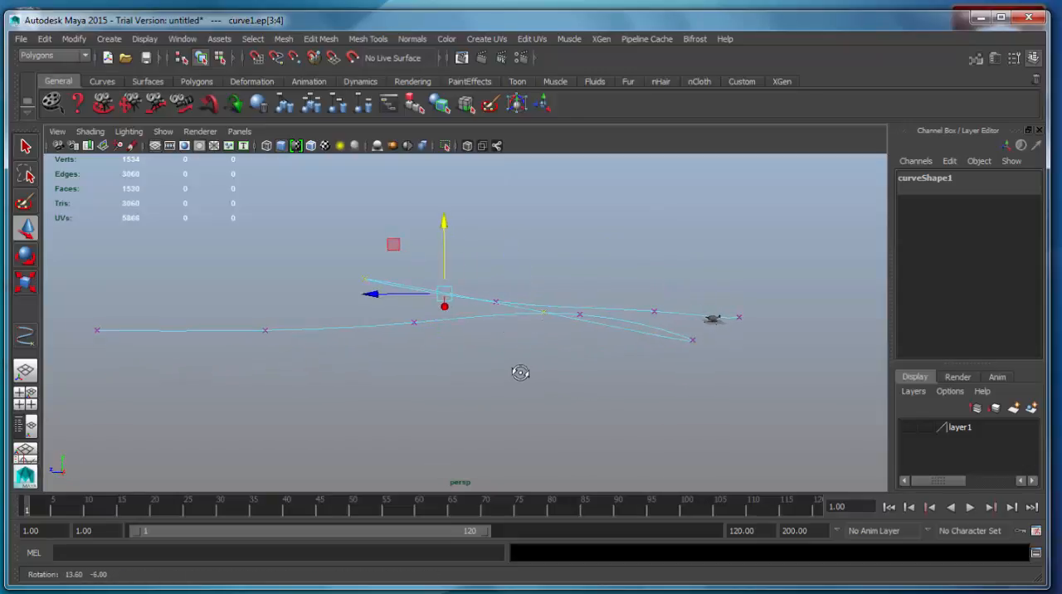
Lower the eighth and ninth edit points, just before the curve's far end, along Y
left_click_drag(224, 290, 457, 362)
left_click_drag(340, 256, 340, 277)
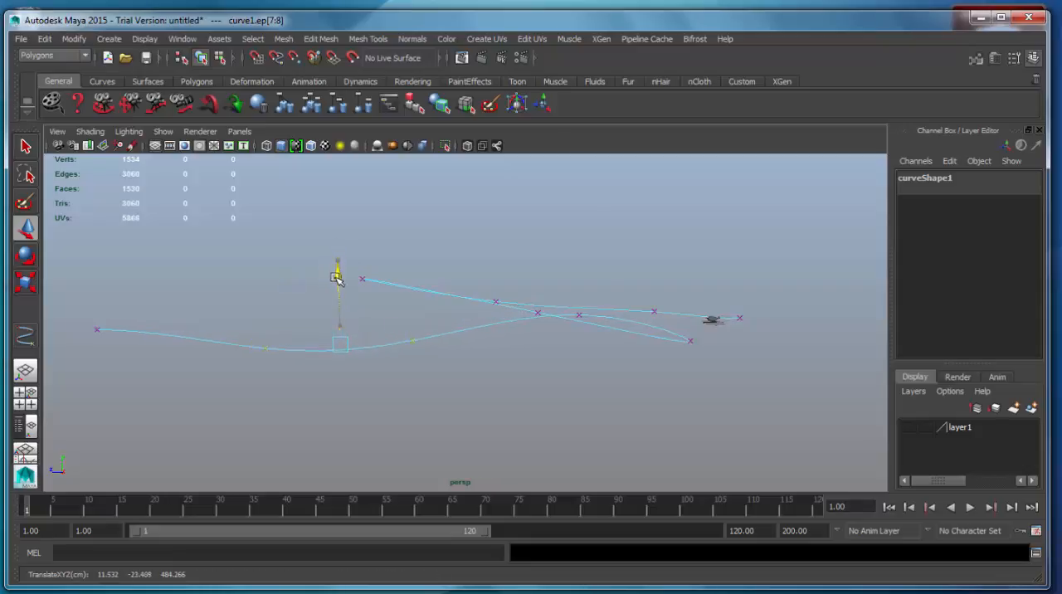
left_click_drag(692, 407, 676, 429, "alt")
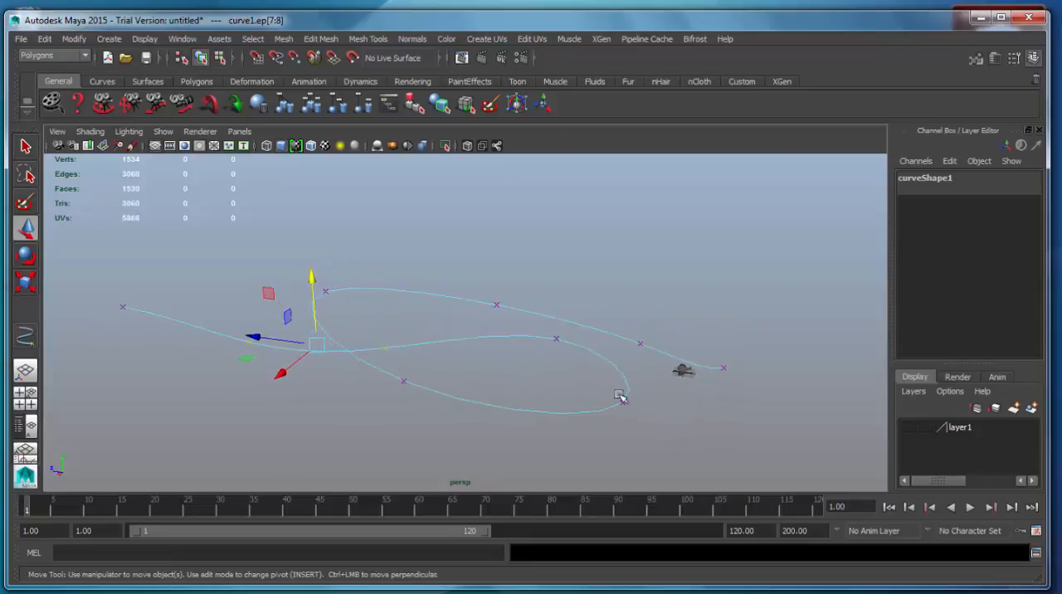
Raise the curve's first two edit points, nearest the airplane, along Y
left_click_drag(592, 373, 646, 437)
left_click_drag(624, 340, 755, 407)
left_click_drag(625, 323, 568, 386, "alt")
left_click_drag(504, 251, 584, 323)
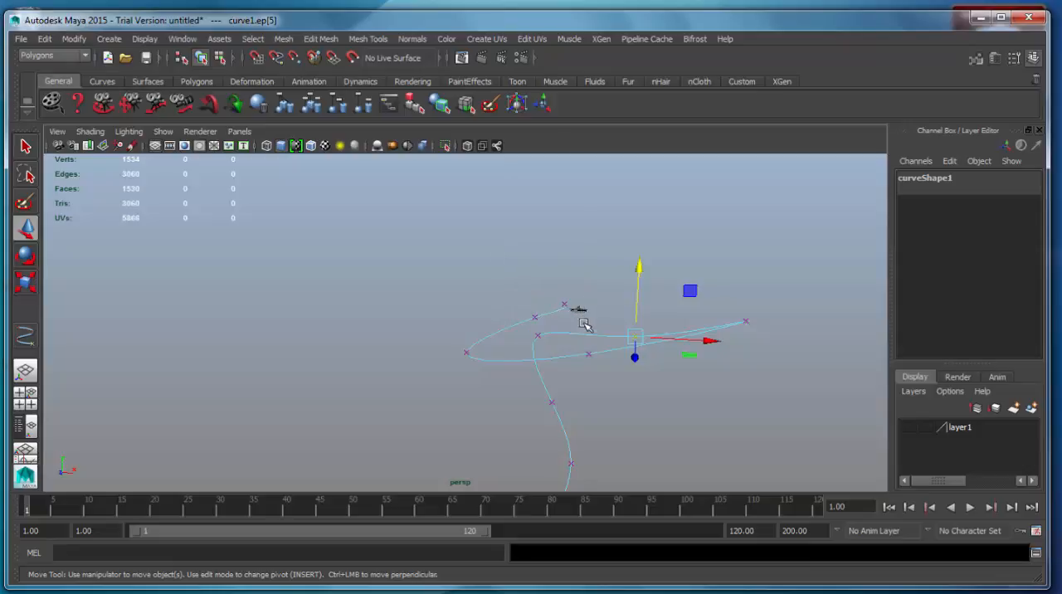
left_click_drag(553, 249, 553, 230)
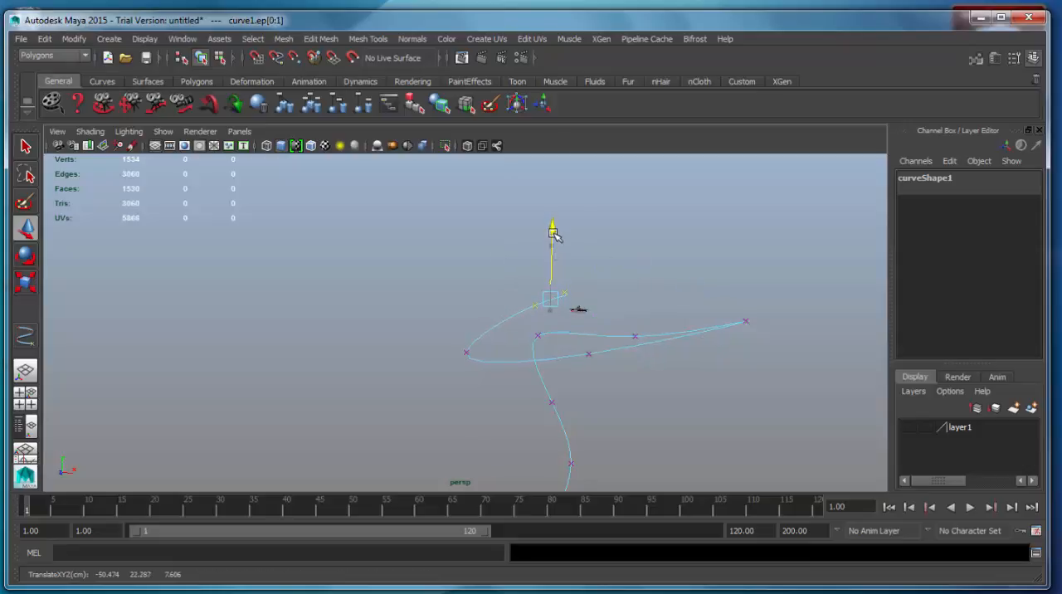
left_click_drag(572, 370, 801, 356, "alt")
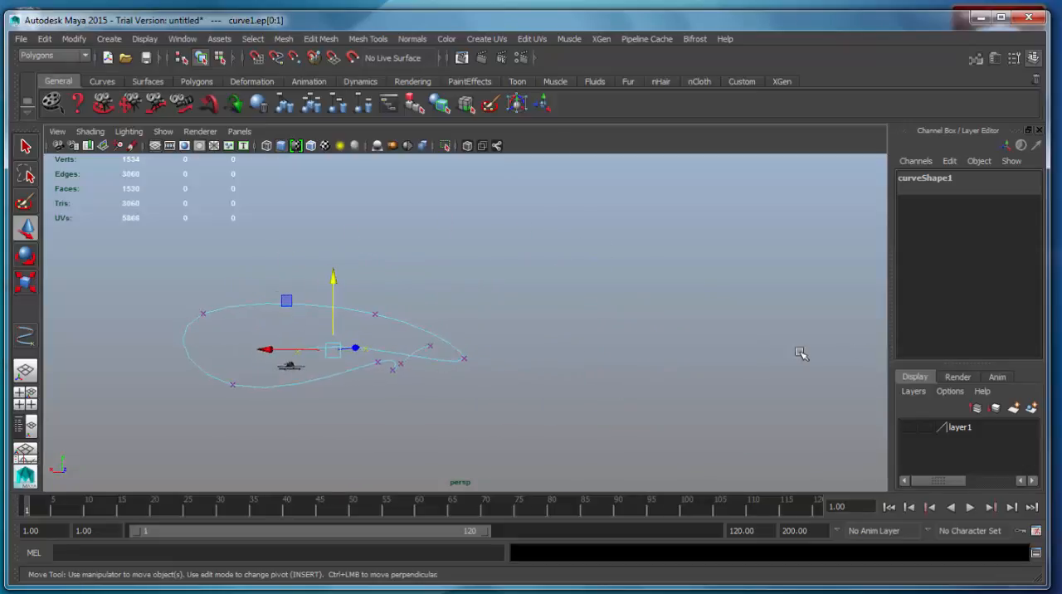
Lower the raised fourth and fifth edit points of the loop slightly along Y
left_click_drag(481, 356, 419, 361, "alt")
left_click_drag(186, 189, 446, 301)
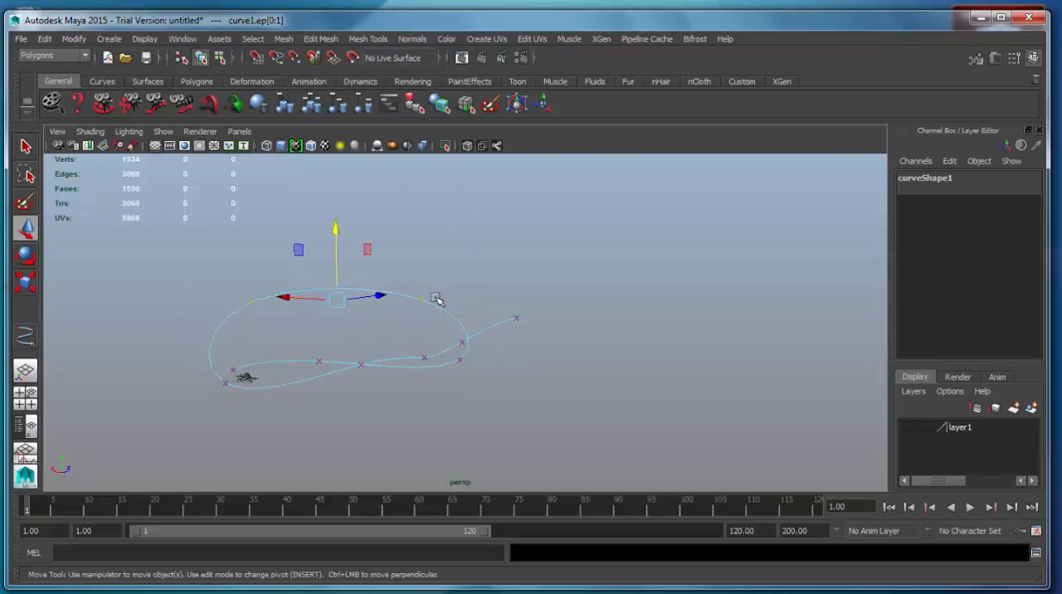
left_click_drag(340, 230, 337, 253)
left_click_drag(415, 348, 557, 386, "alt")
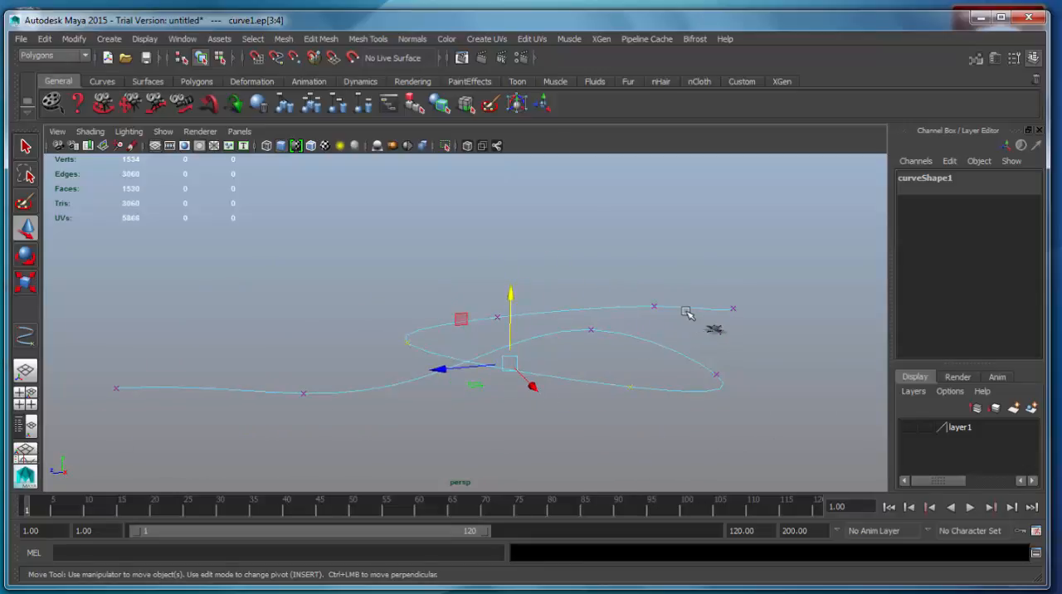
Return the curve to object mode, clear the selection and select the smoothed airplane
right_click_drag(685, 308, 732, 290)
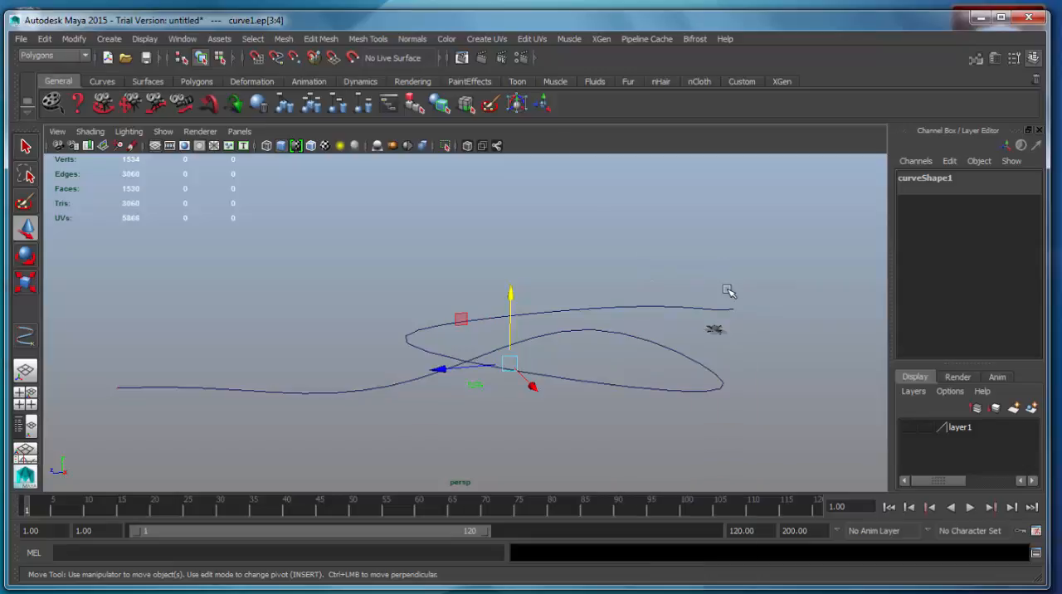
left_click_drag(703, 325, 759, 426)
left_click(720, 350)
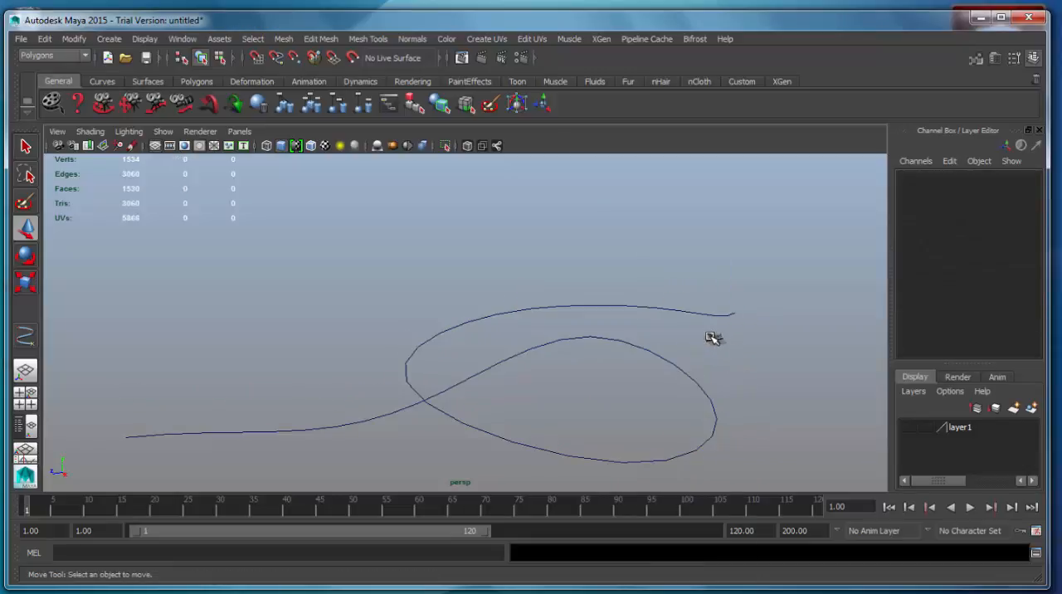
left_click(712, 337)
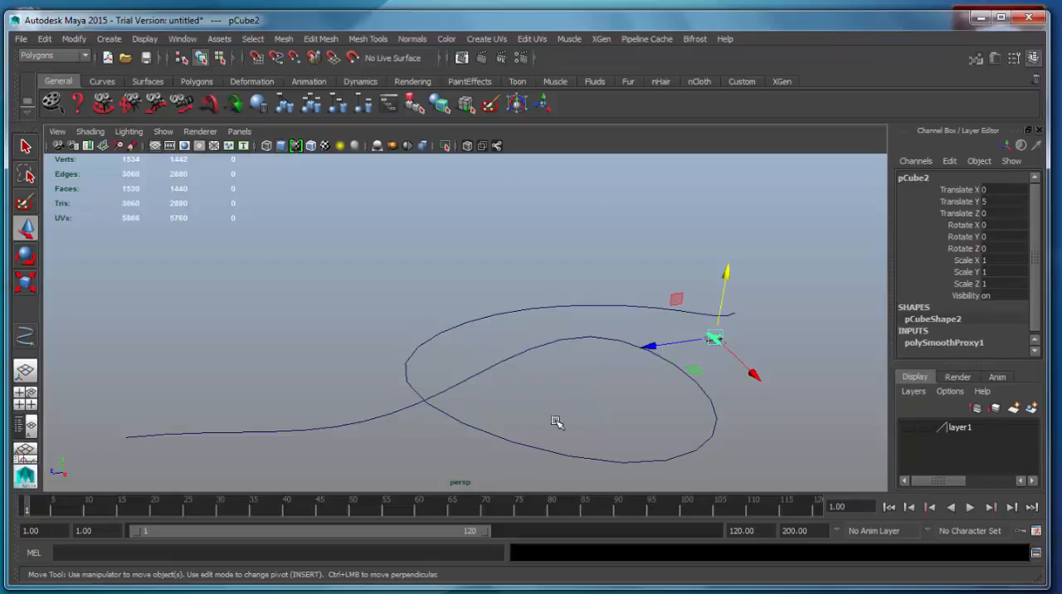
left_click_drag(554, 415, 596, 380, "alt")
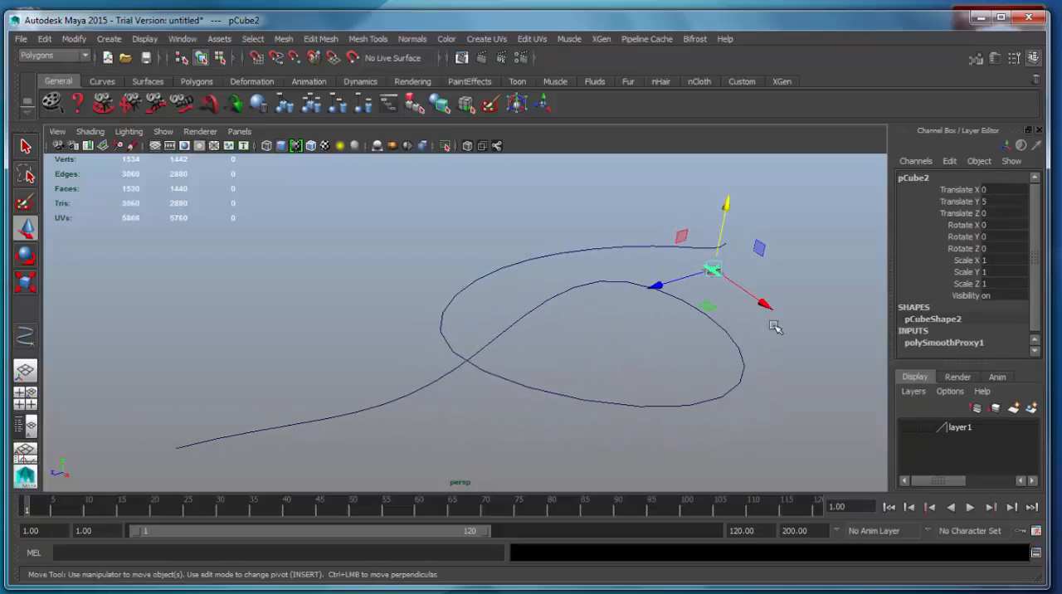
left_click(776, 325)
left_click_drag(687, 262, 784, 357)
left_click(792, 346)
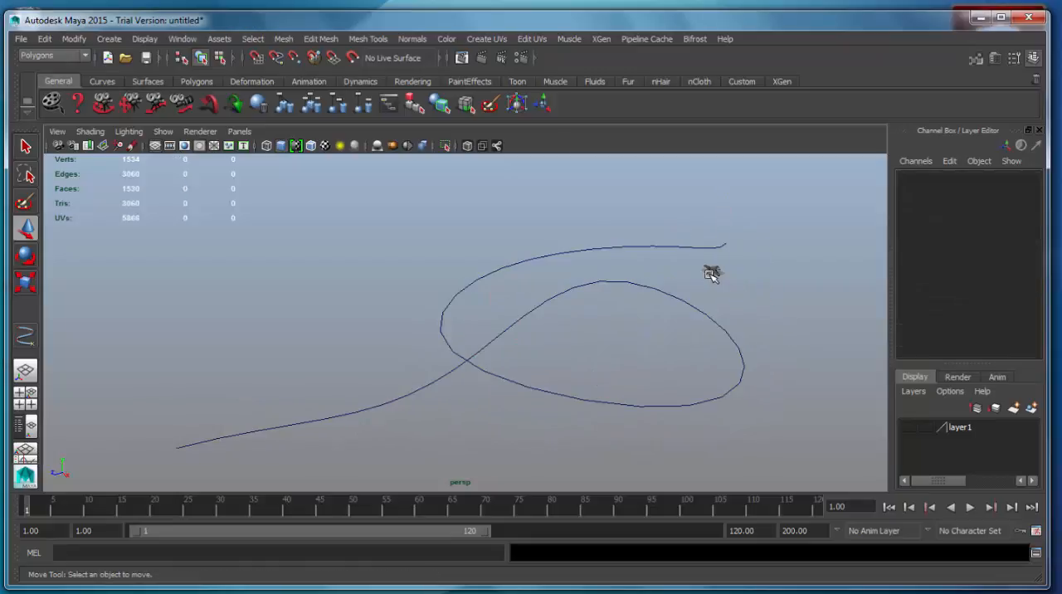
left_click(713, 273)
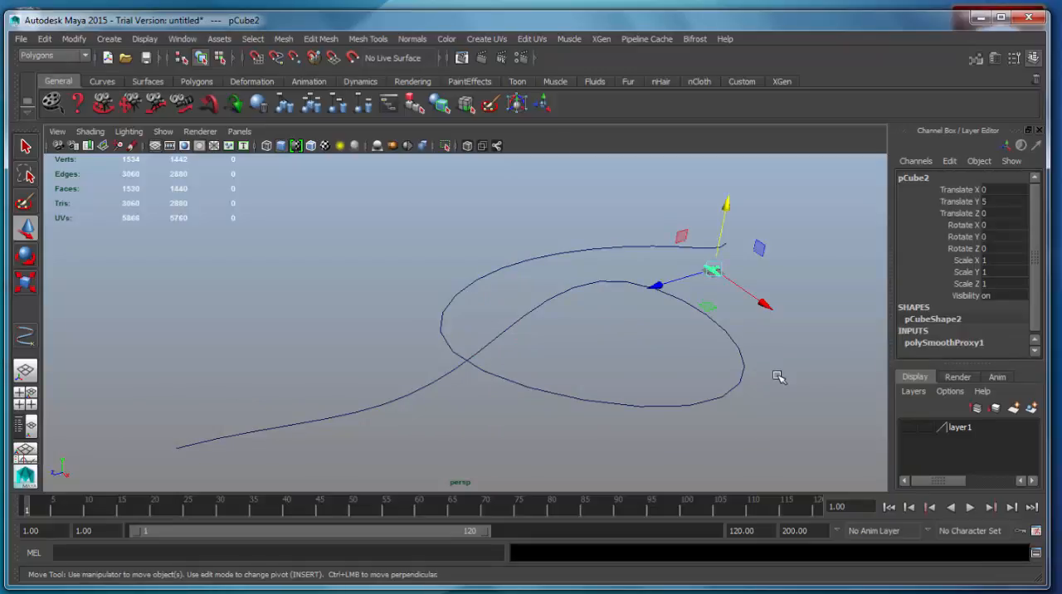
Add the curve to the airplane selection and open the Attach to Motion Path options from the Animation menu set, enlarging the dialog
left_click(604, 400, "shift")
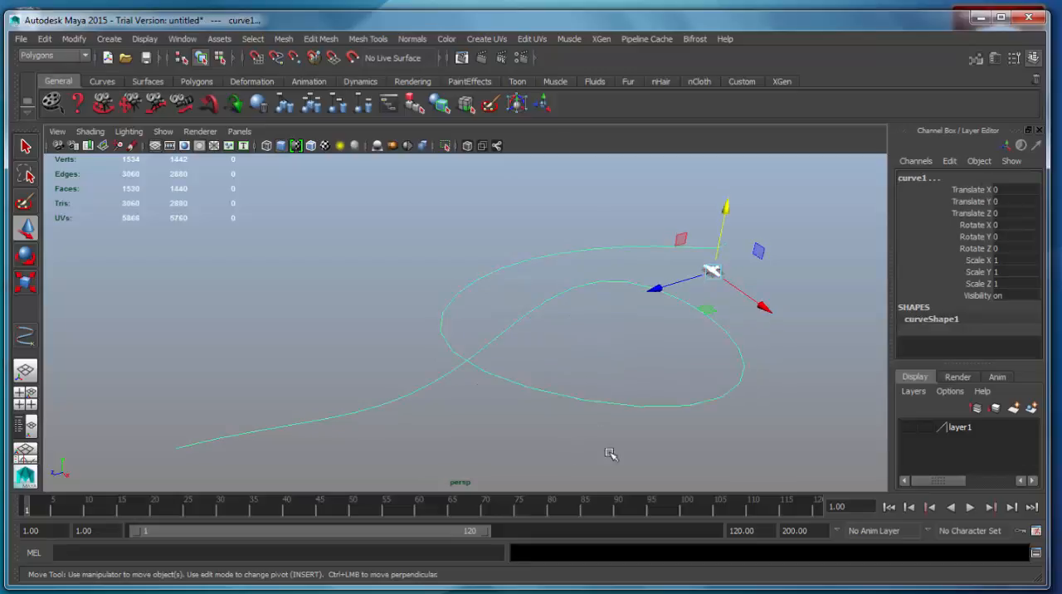
left_click(84, 57)
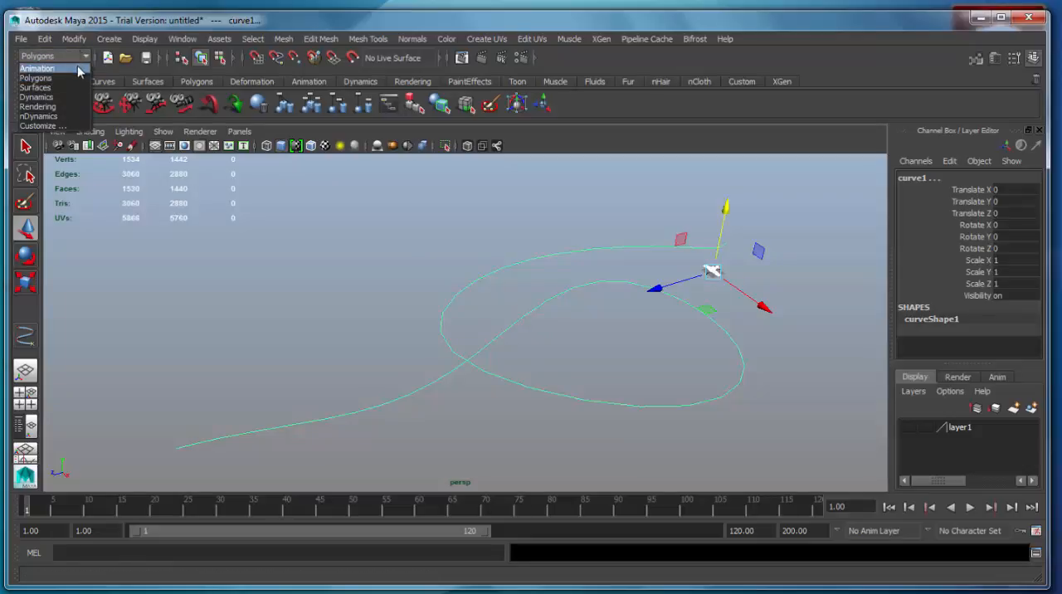
left_click(78, 69)
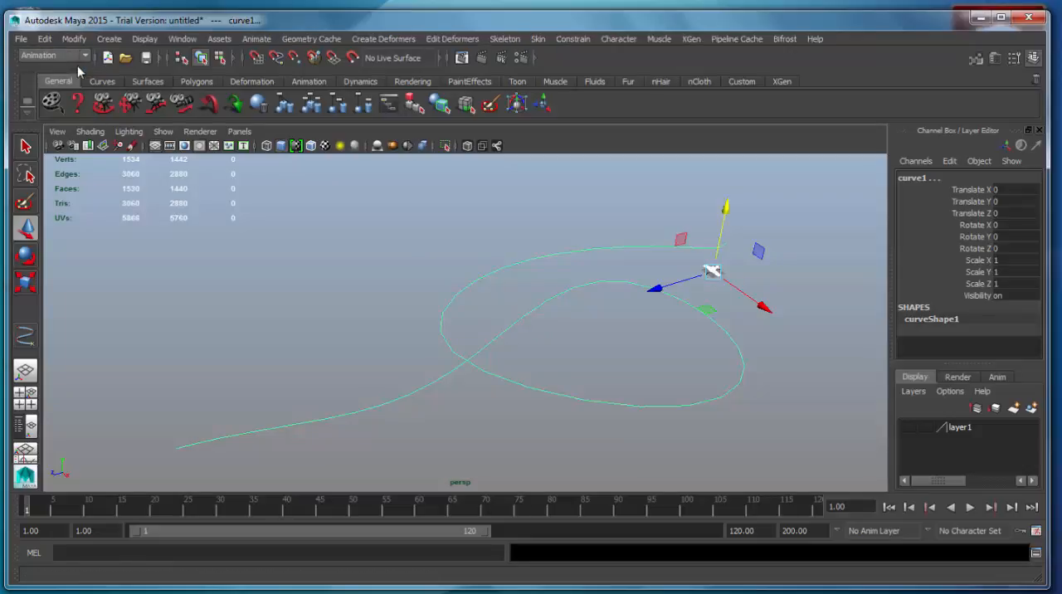
left_click(258, 41)
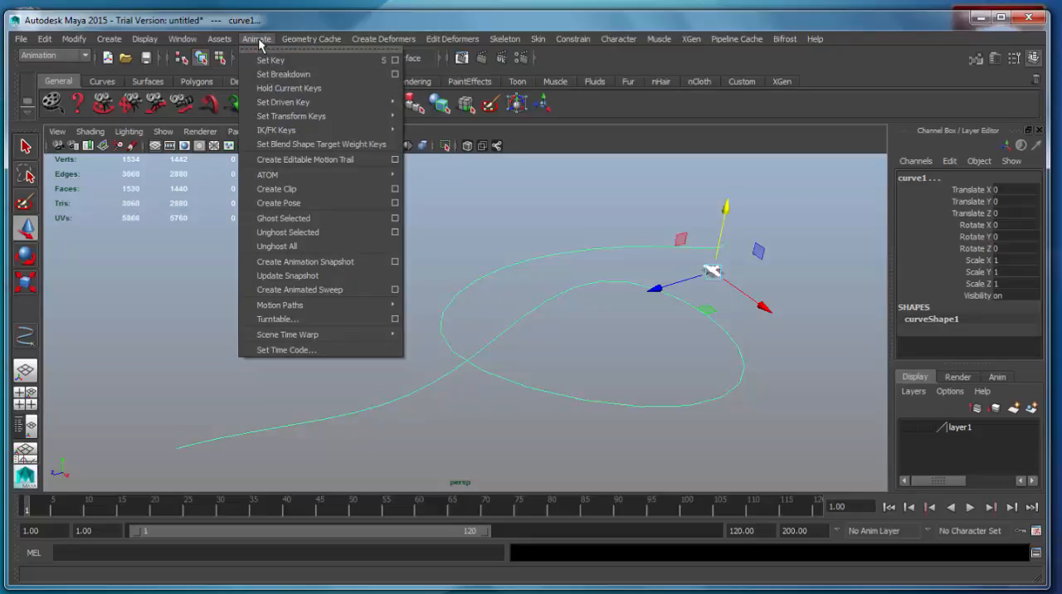
mouse_move(325, 312)
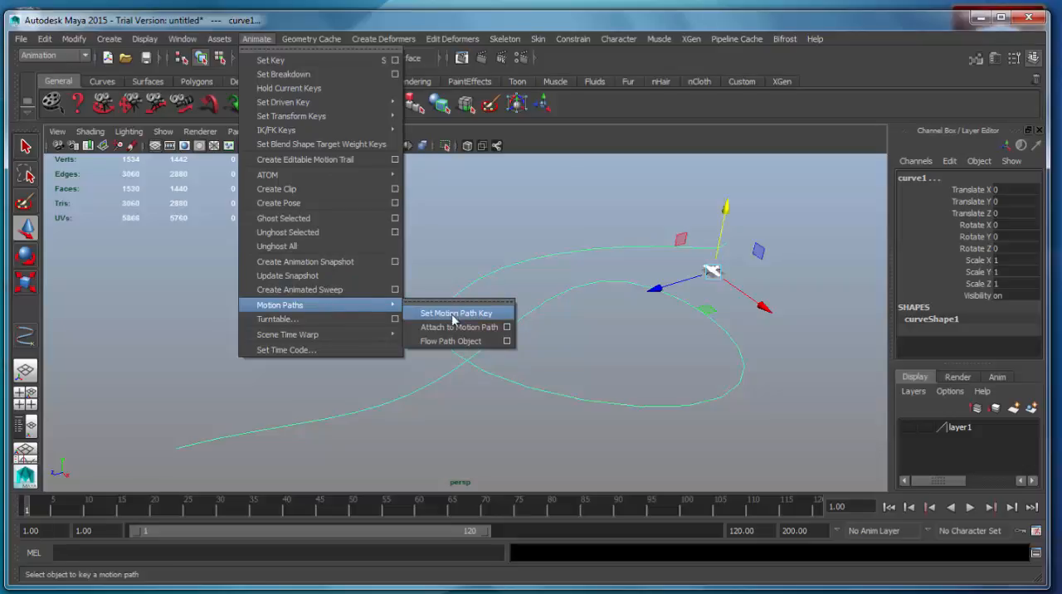
left_click(507, 327)
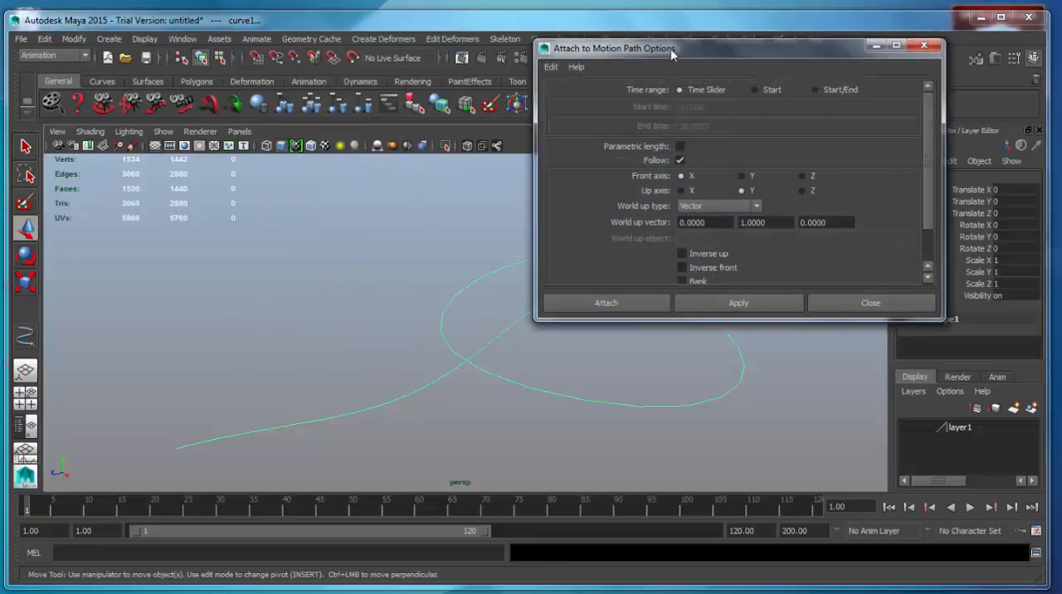
left_click_drag(671, 51, 193, 58)
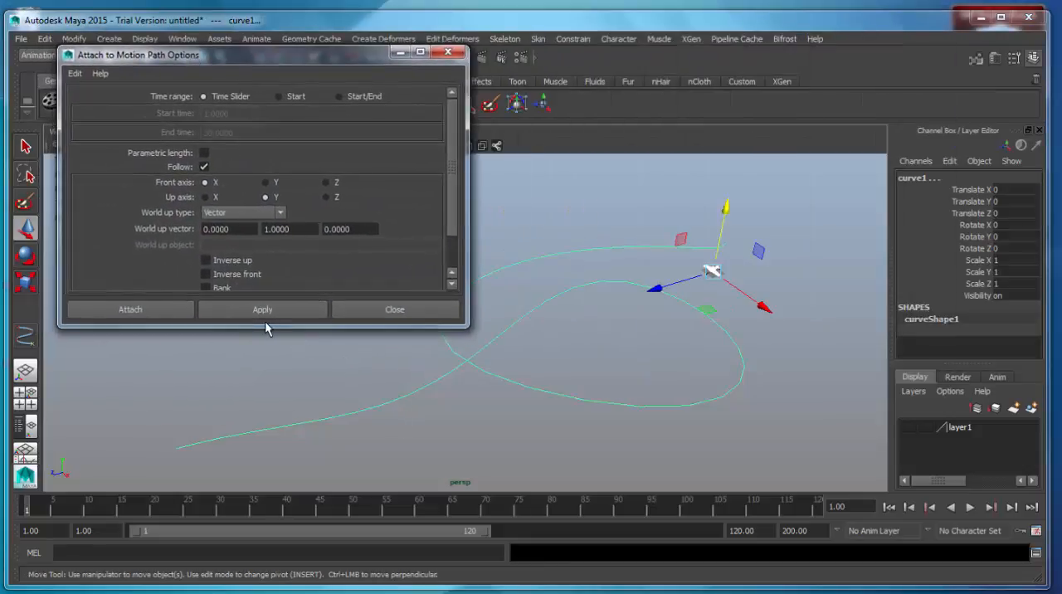
left_click_drag(263, 329, 259, 474)
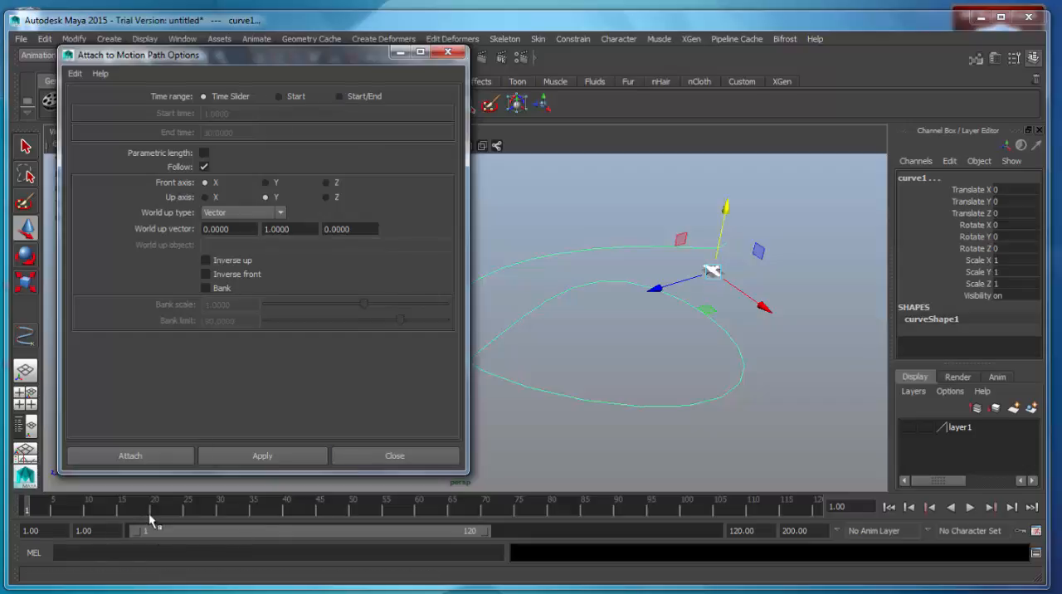
Set the playback and animation start times to 0 and move the current time to frame 0
left_click(83, 531)
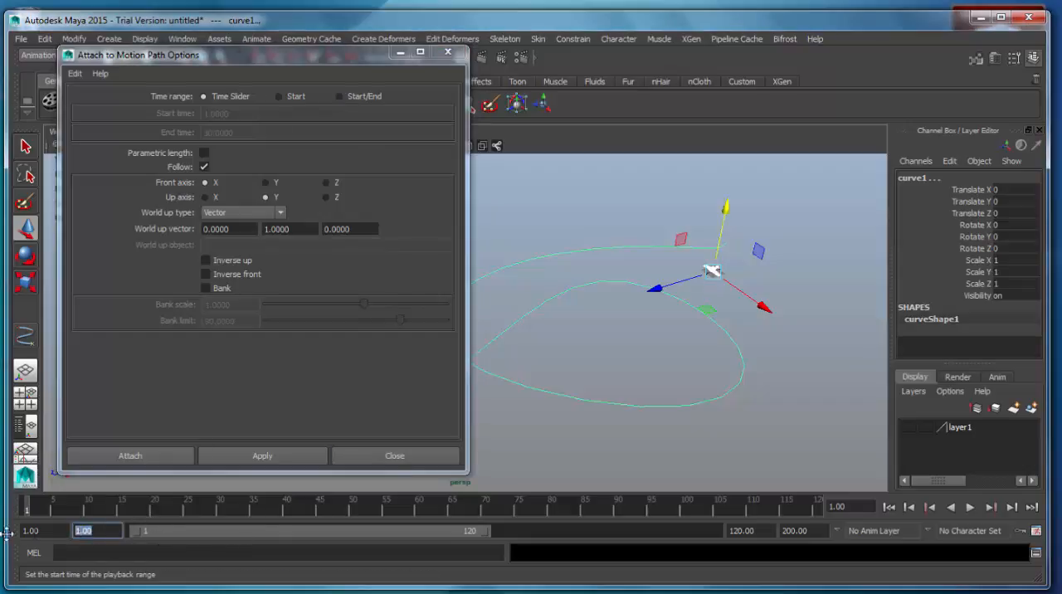
key("Return")
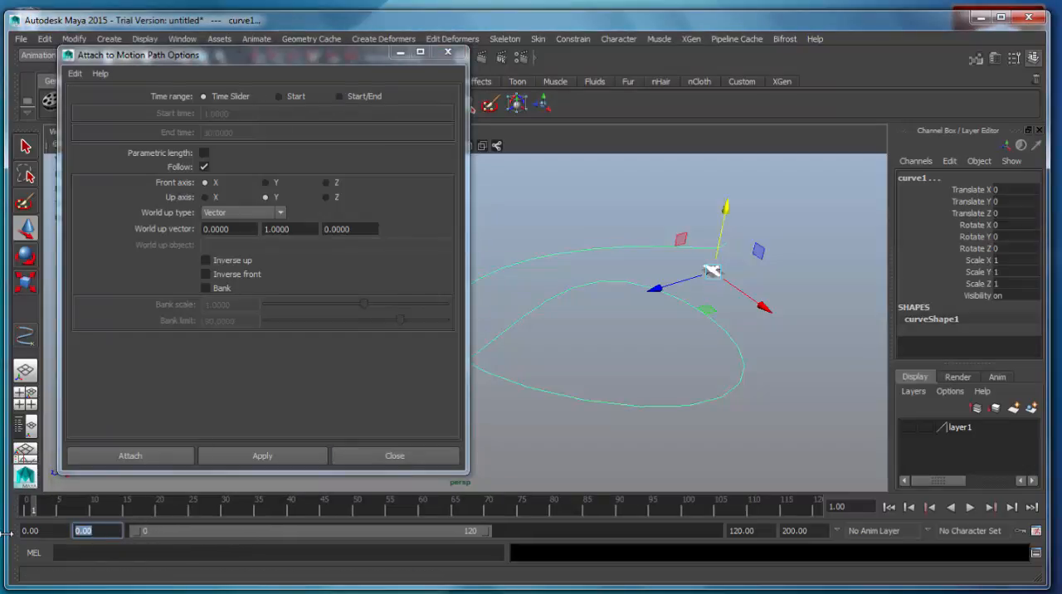
left_click(30, 531)
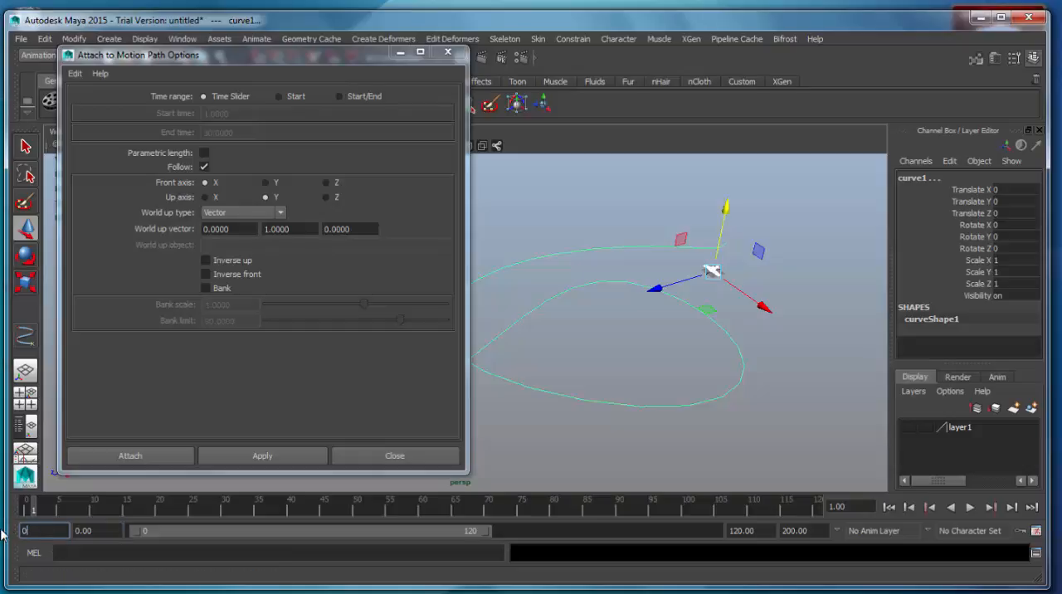
key("Return")
left_click_drag(33, 510, 7, 511)
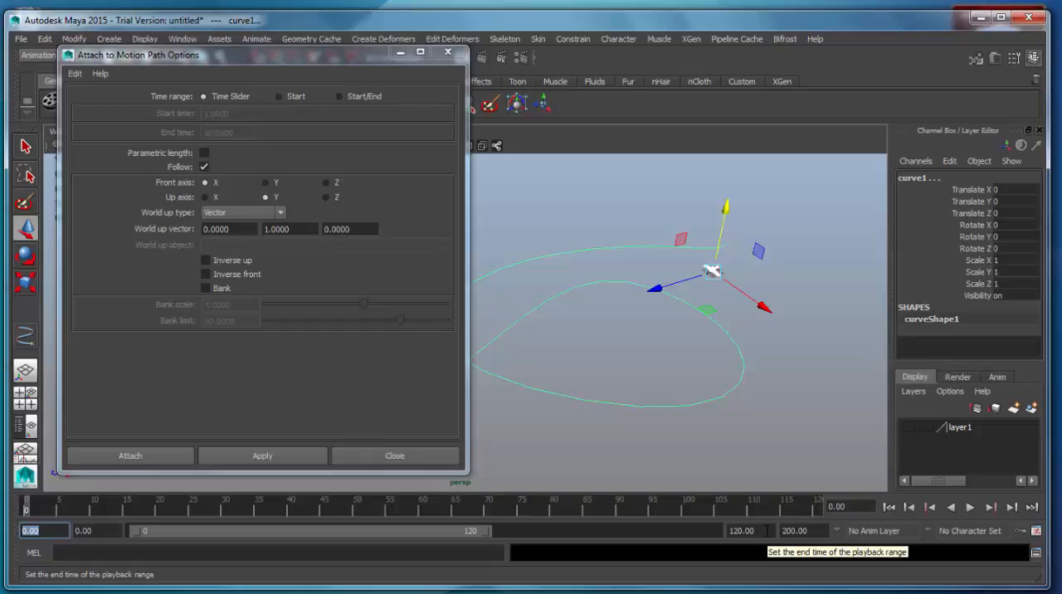
Set both the playback end time and the animation end time to 300
left_click(768, 531)
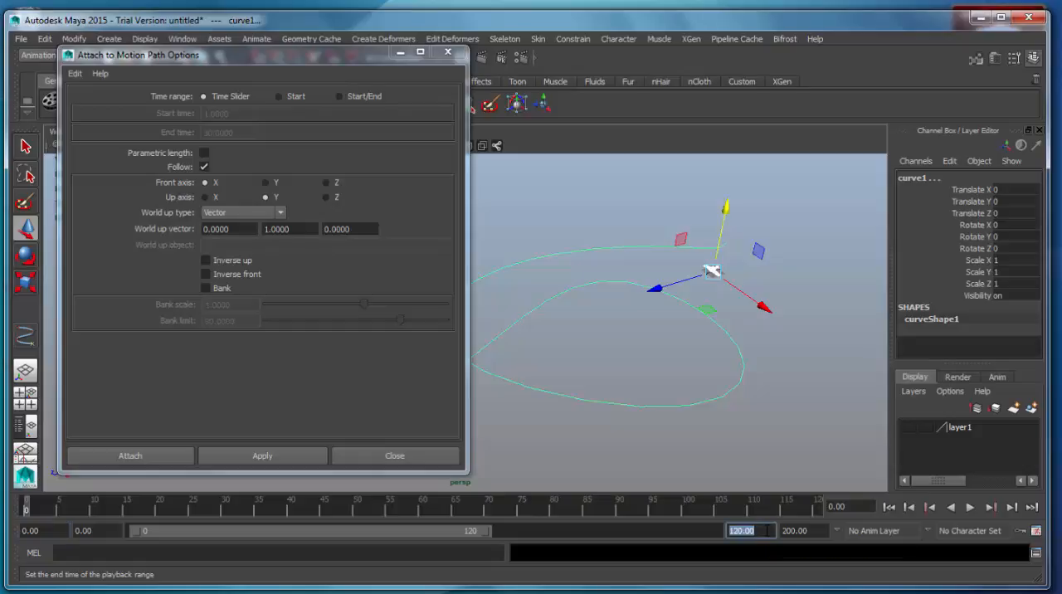
type("300")
key("Return")
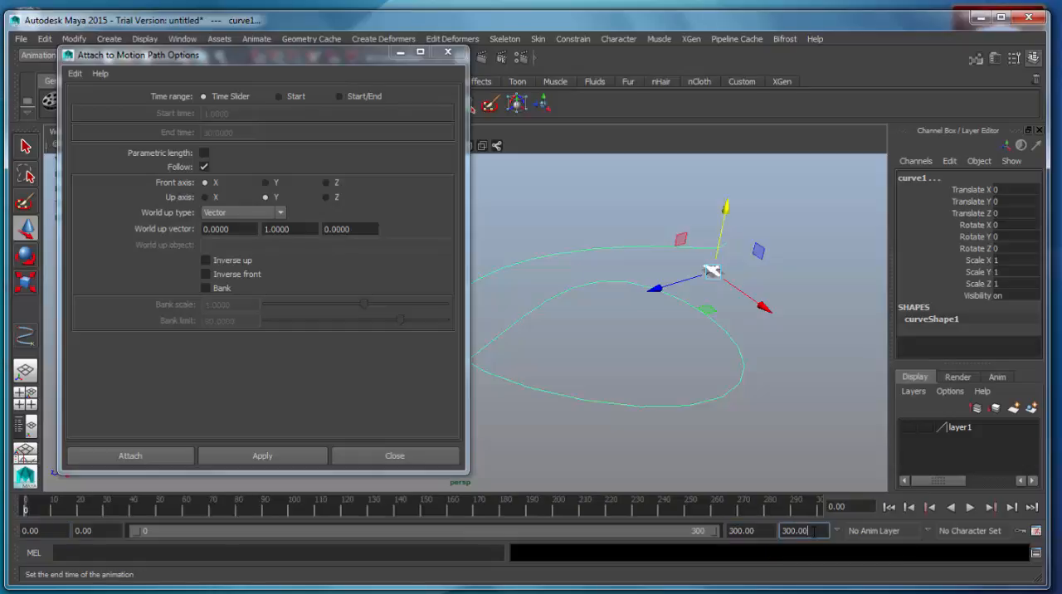
left_click(812, 532)
type("300")
key("Return")
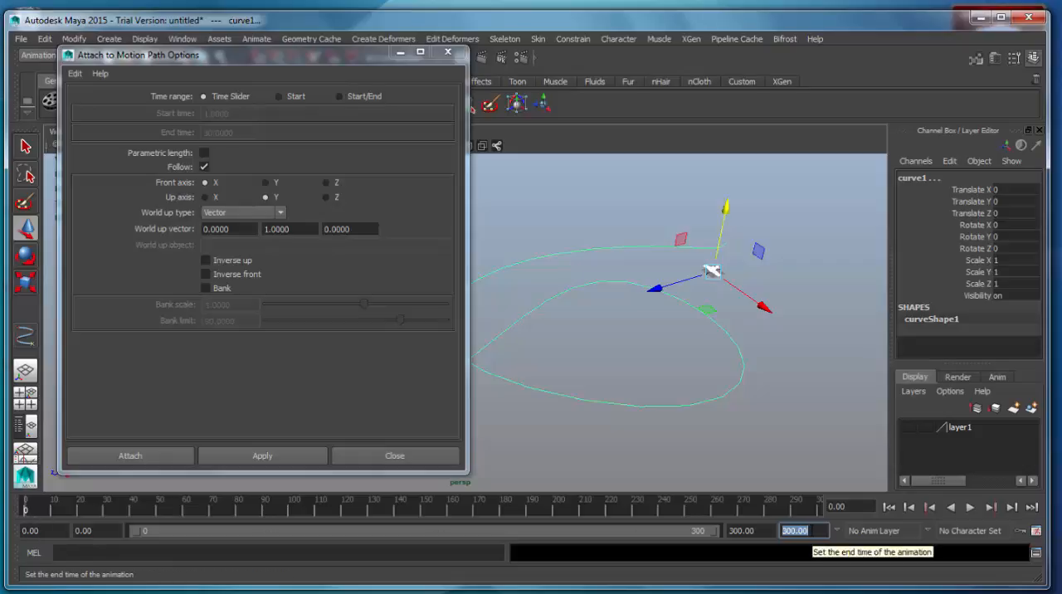
Select only the airplane, frame it to check which way its nose points, and set the motion path's front axis to Z
mouse_move(654, 408)
left_mouse_down("alt")
mouse_move(659, 436)
mouse_move(671, 419)
left_mouse_up("alt")
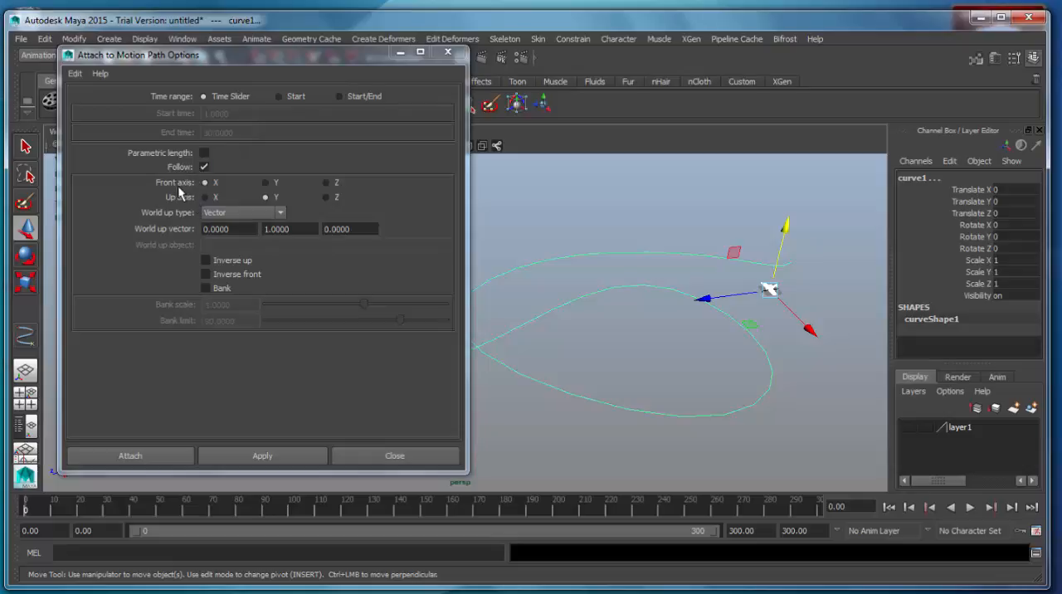
middle_click_drag(759, 349, 661, 355, "alt")
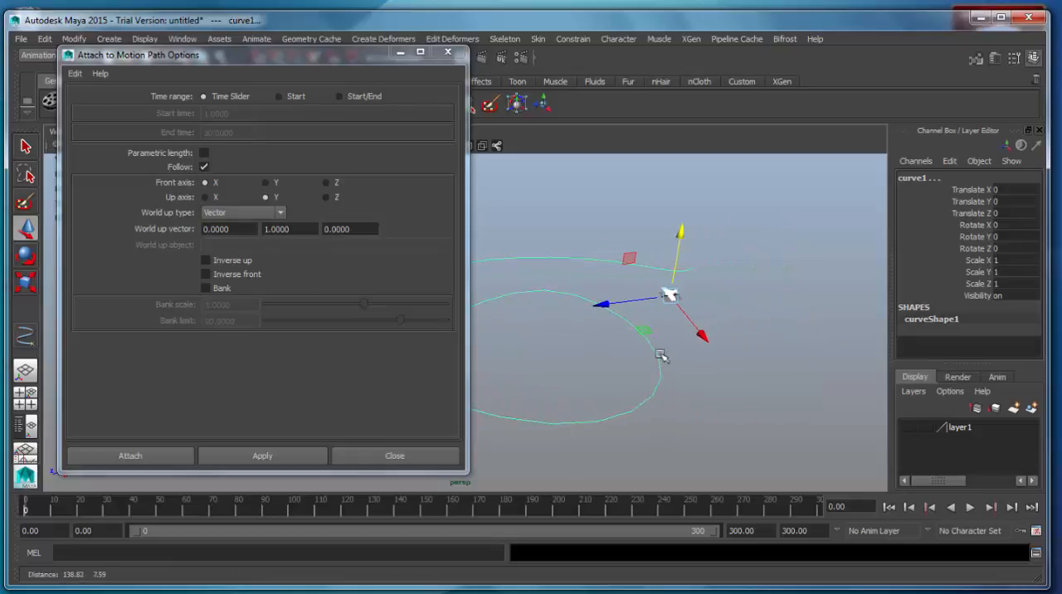
left_click(685, 302)
left_click(671, 294)
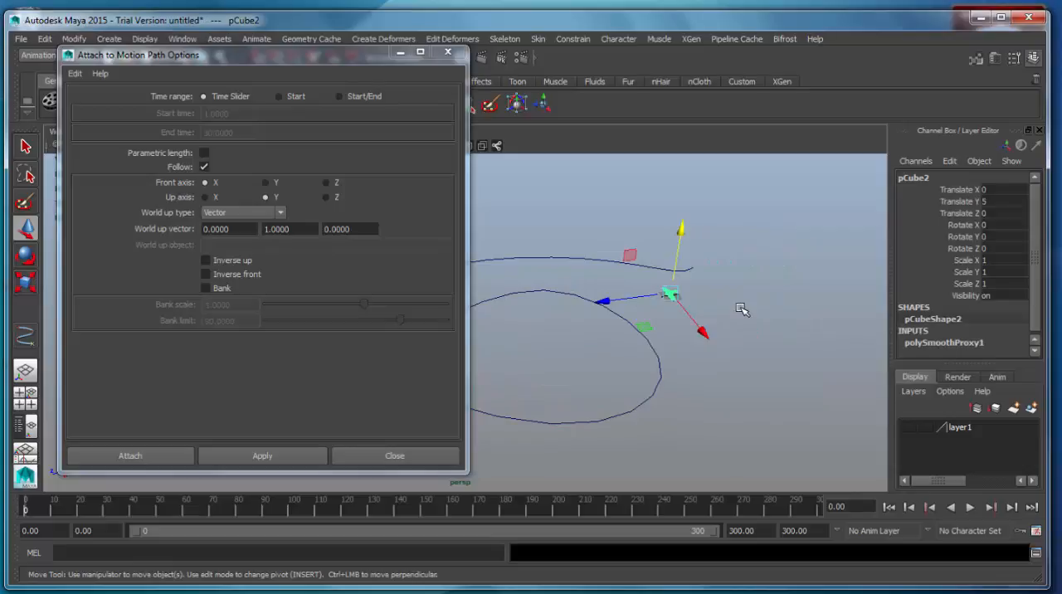
key("f")
middle_click_drag(536, 398, 755, 358, "alt")
scroll(755, 357, "down", 4)
left_click_drag(654, 368, 680, 379, "alt")
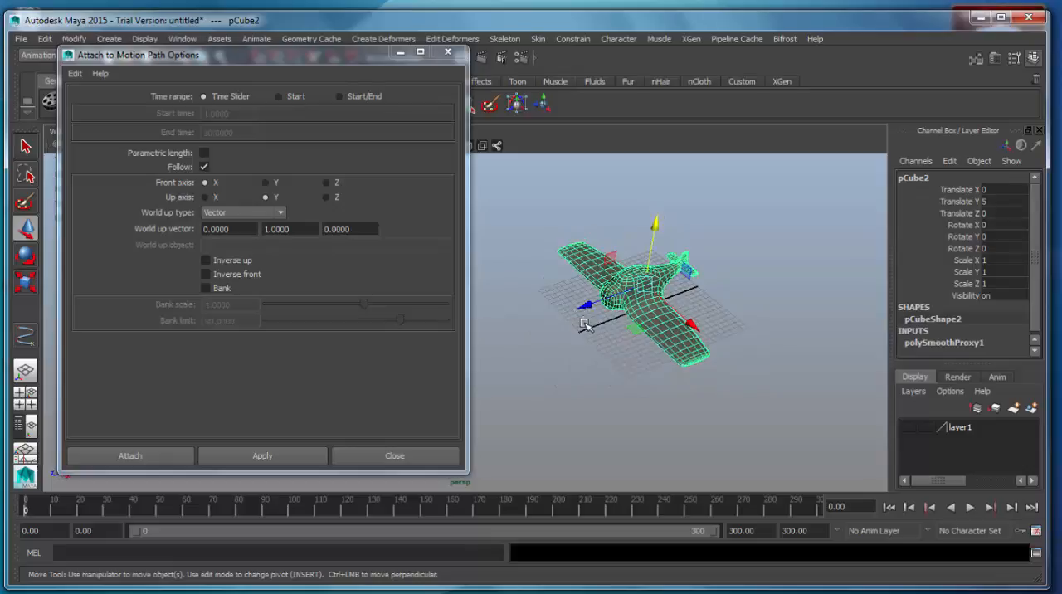
left_click(332, 184)
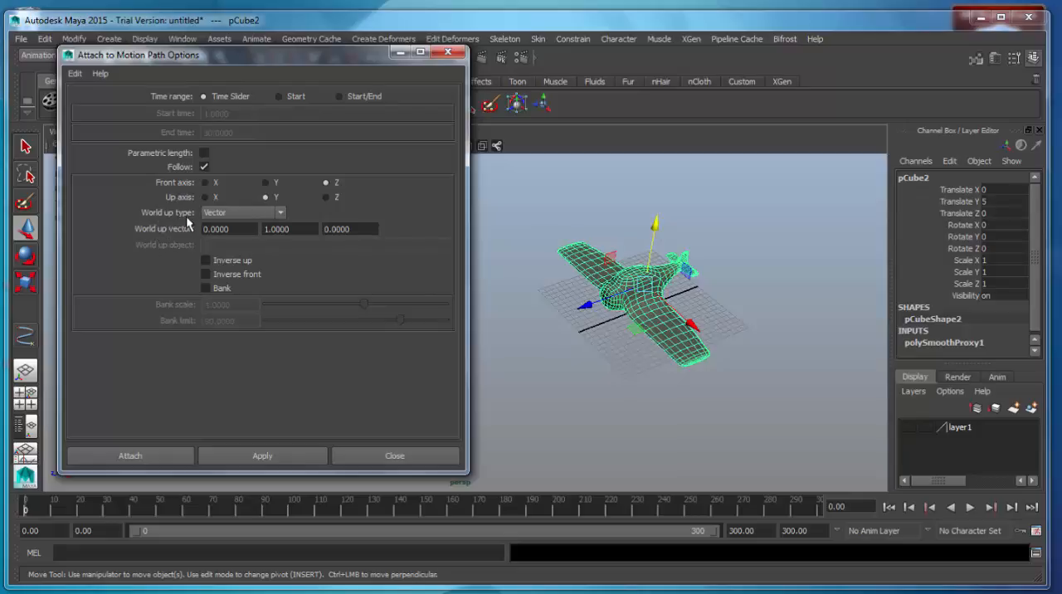
Examine the World up type choices and the three World up vector values against the airplane's axes
left_click(281, 213)
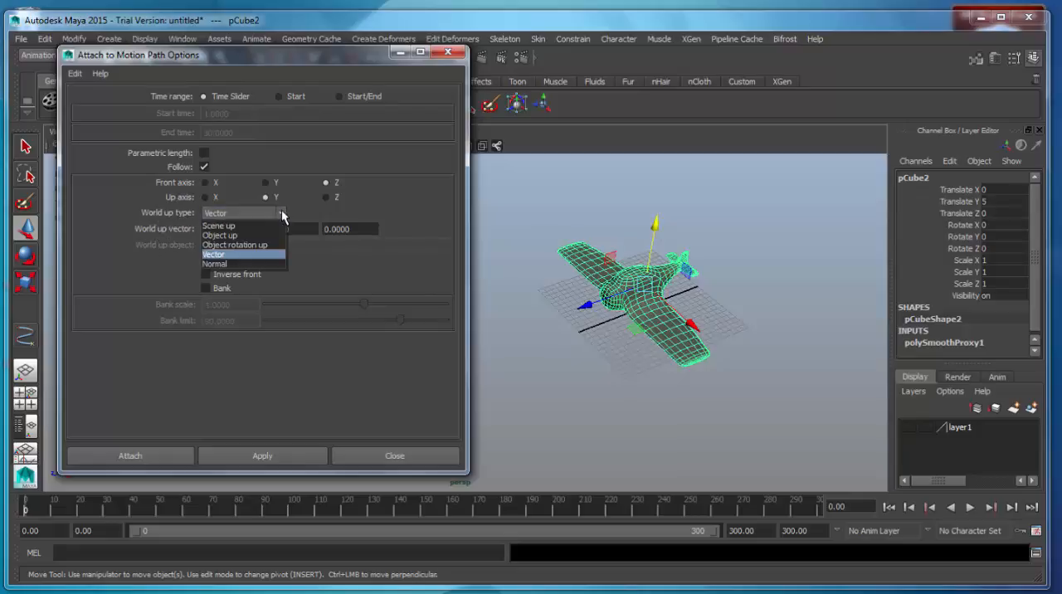
left_click(281, 214)
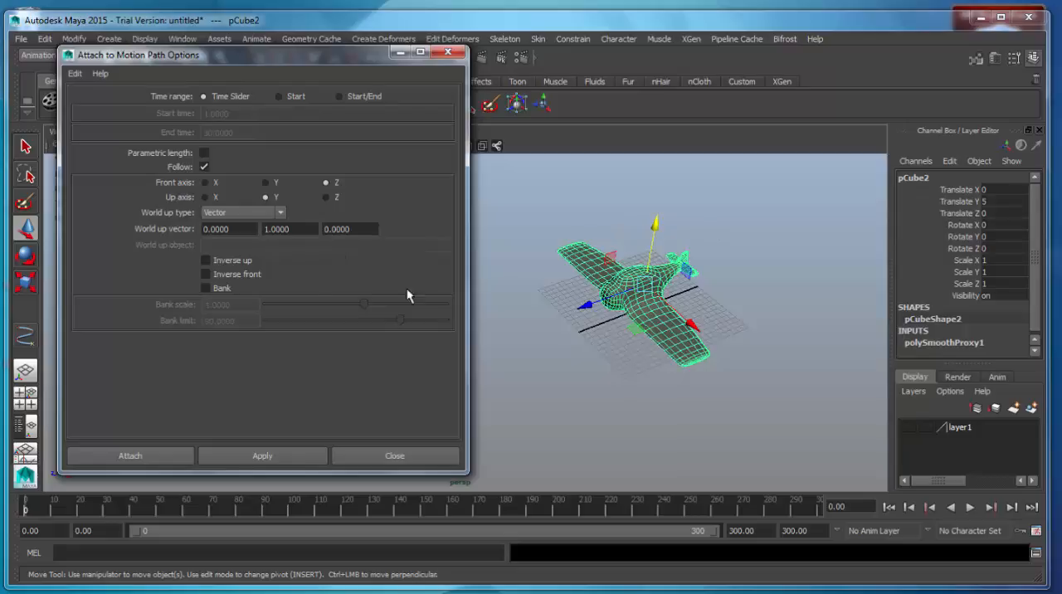
double_click(248, 229)
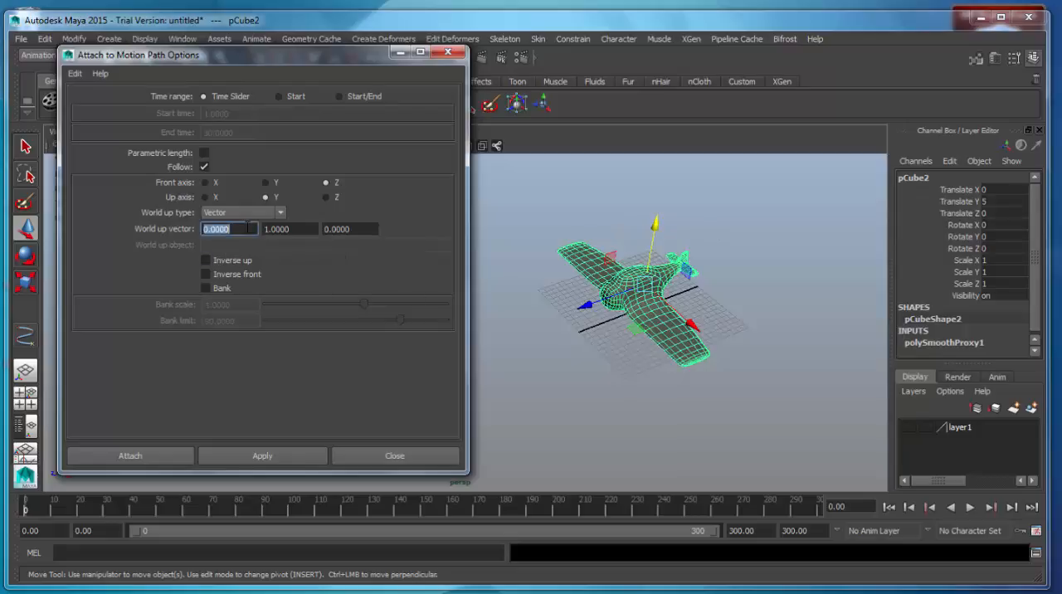
double_click(306, 229)
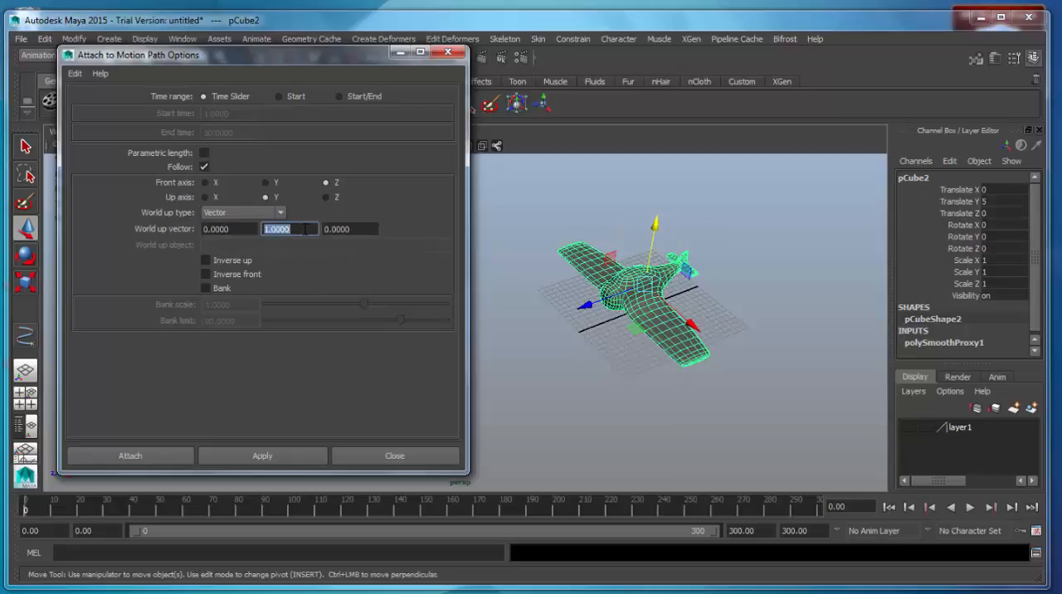
double_click(355, 229)
double_click(235, 229)
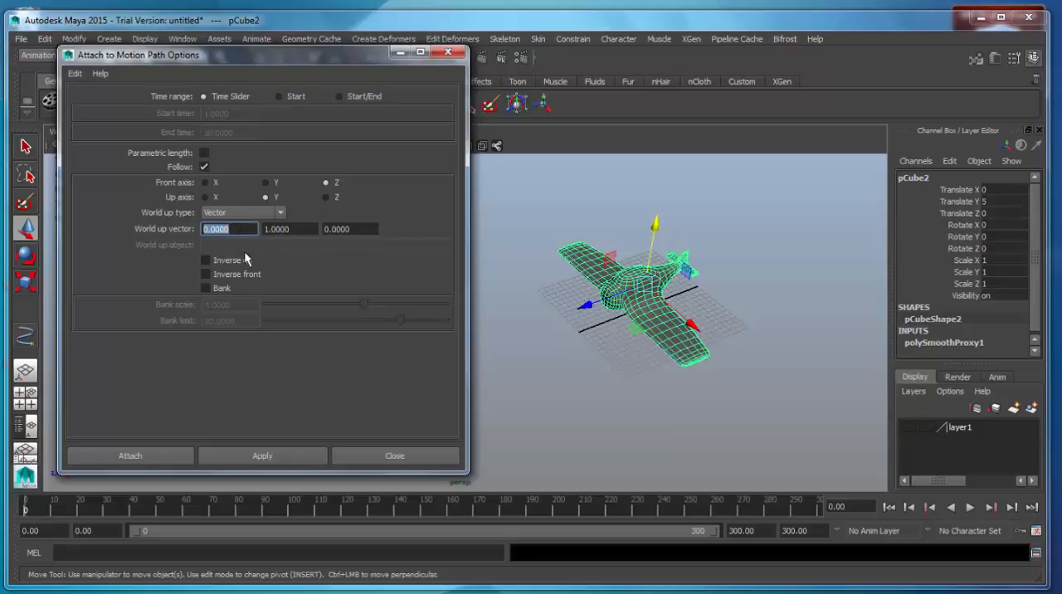
double_click(295, 229)
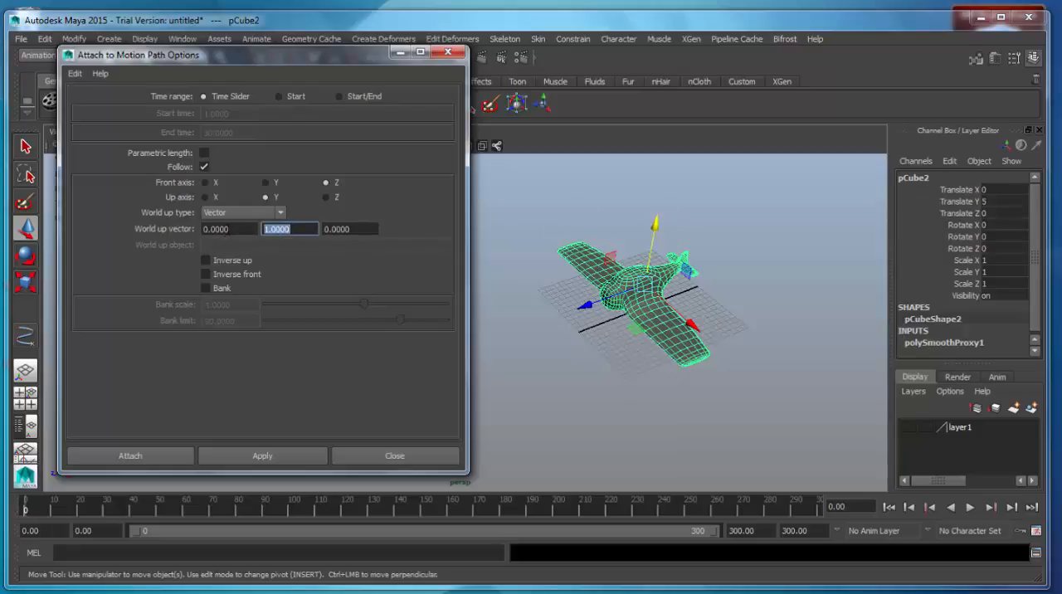
double_click(229, 230)
double_click(299, 229)
double_click(353, 229)
double_click(284, 229)
left_click_drag(303, 54, 373, 45)
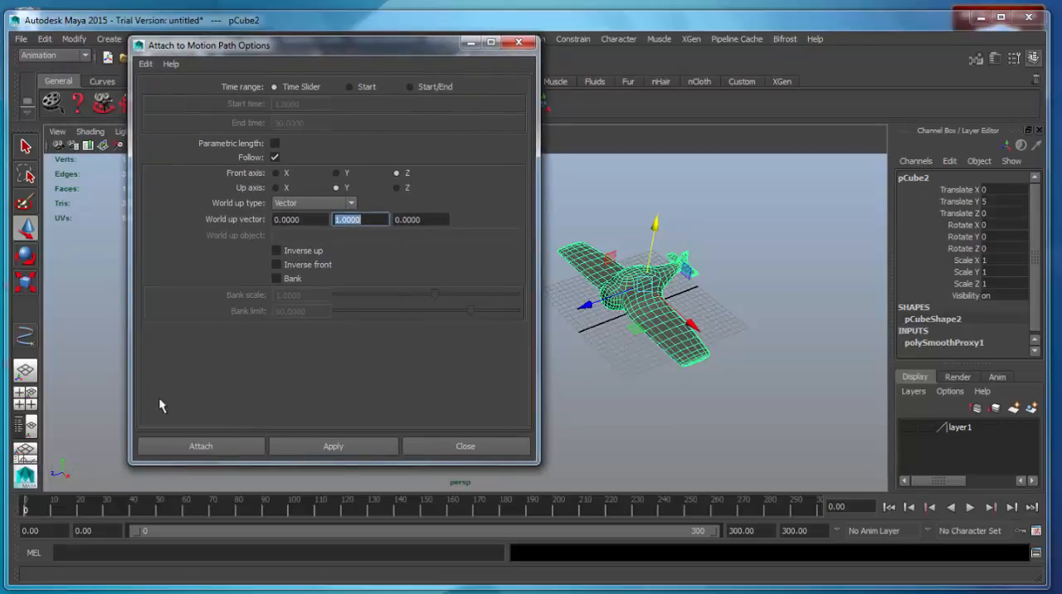
left_click_drag(76, 484, 98, 477, "alt")
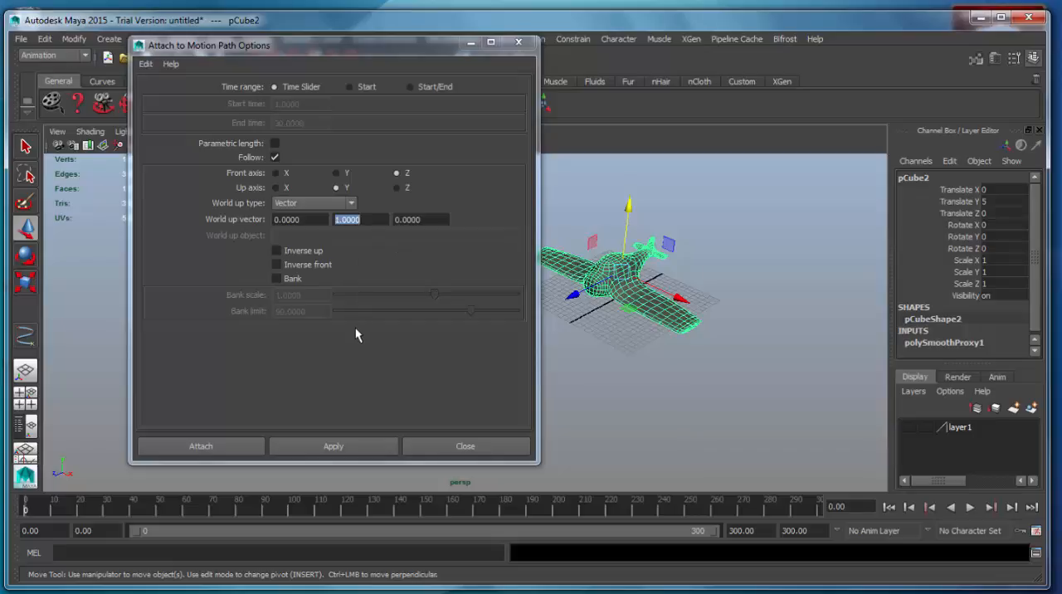
left_click_drag(387, 50, 287, 66)
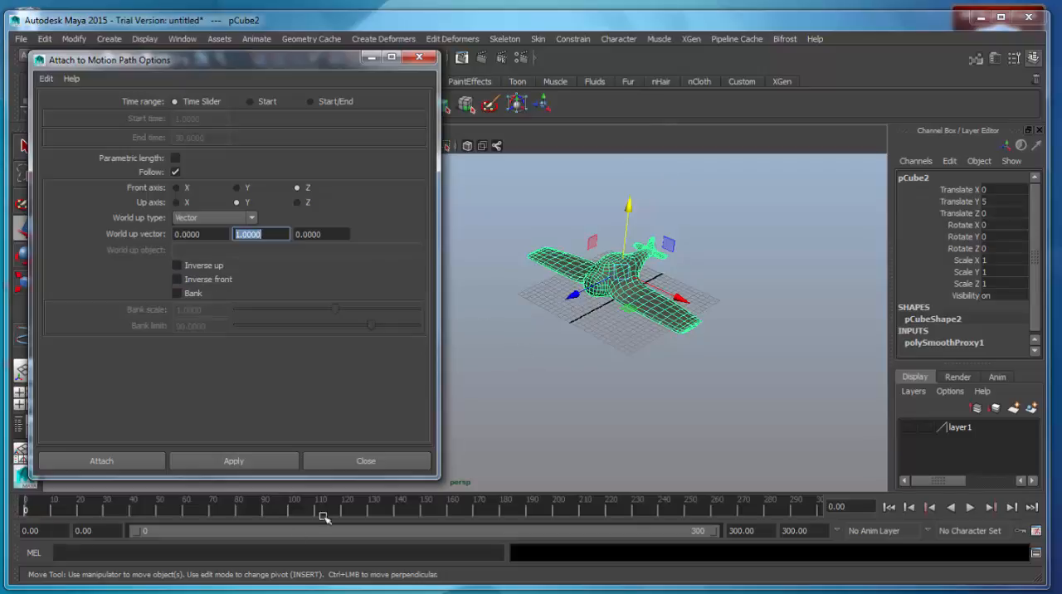
Add the curve to the airplane selection, apply Attach to Motion Path with the chosen options and close the dialog
middle_click_drag(651, 343, 697, 350, "alt")
scroll(692, 351, "down", 7)
middle_click_drag(609, 362, 833, 343, "alt")
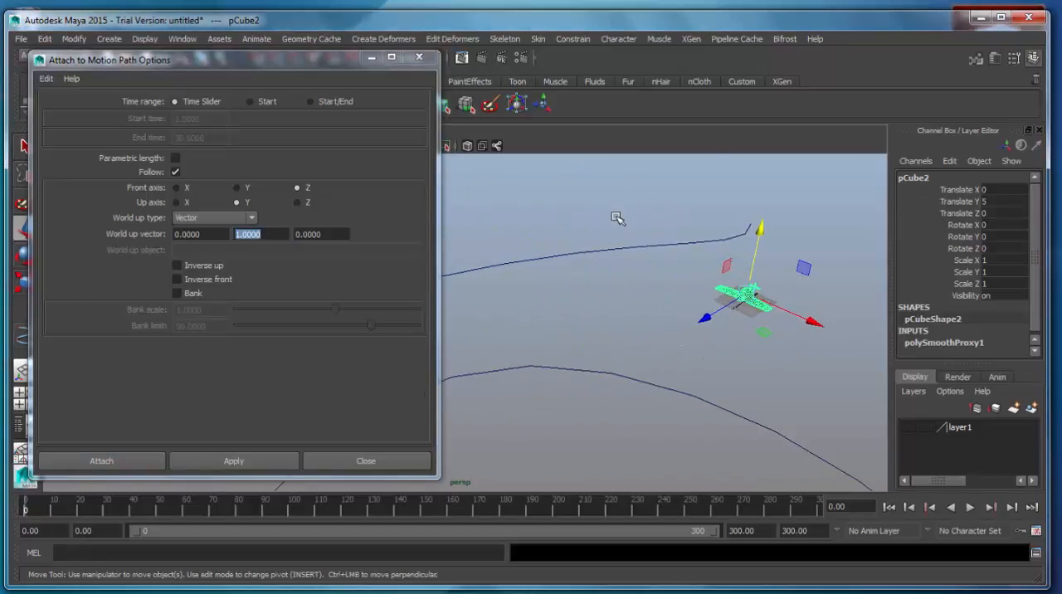
left_click(629, 249, "shift")
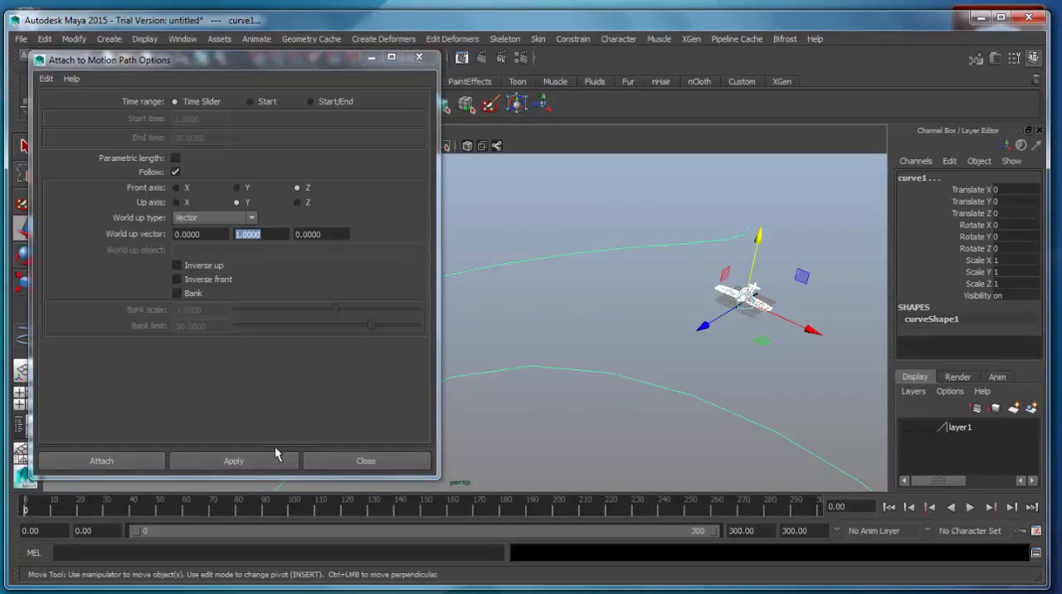
left_click(240, 462)
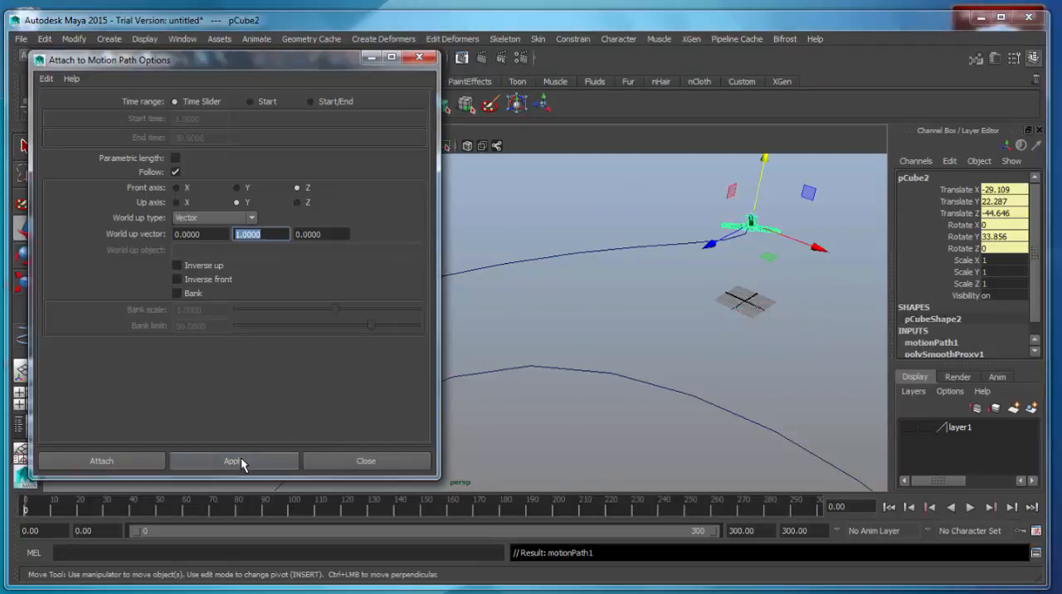
left_click(366, 460)
Play the airplane's flight along the curve, stop at frame 243 and inspect its orientation on the path
left_click_drag(631, 390, 543, 360, "alt")
middle_click_drag(543, 360, 548, 359, "alt")
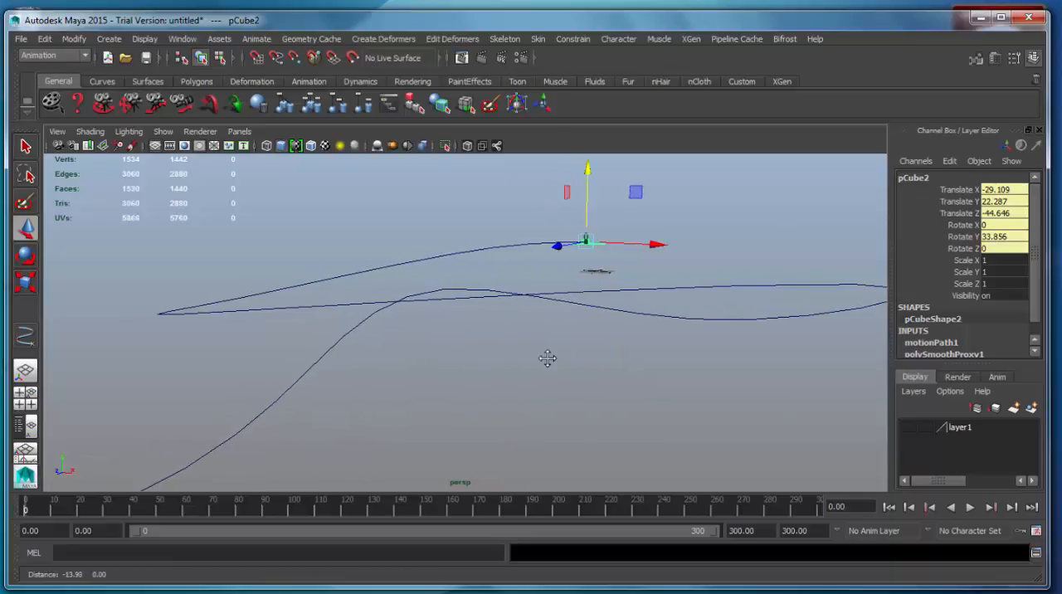
left_click(970, 508)
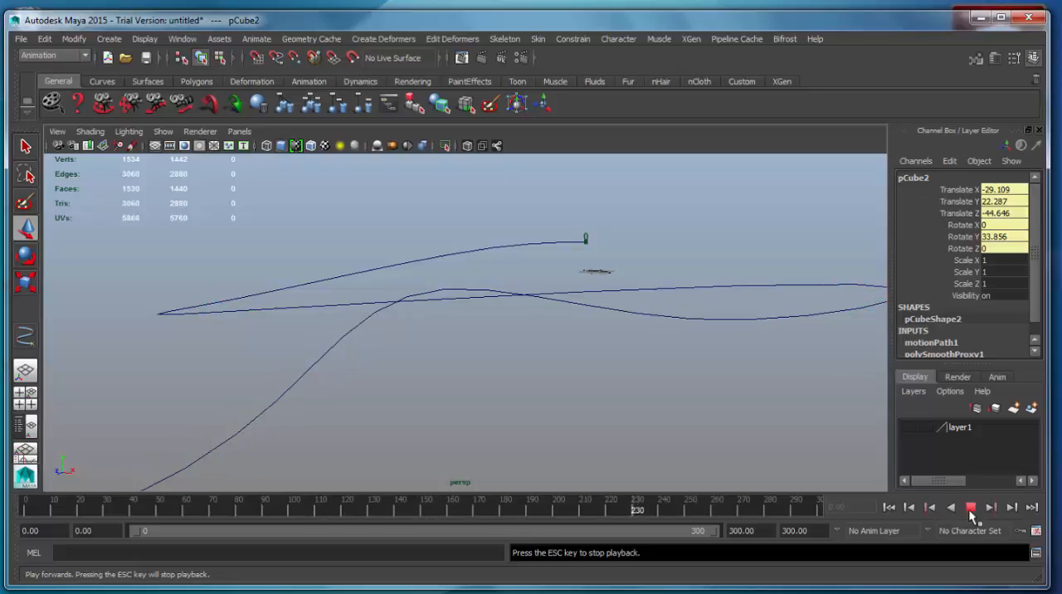
left_click(971, 510)
left_click_drag(474, 398, 622, 394, "alt")
middle_click_drag(627, 393, 533, 395, "alt")
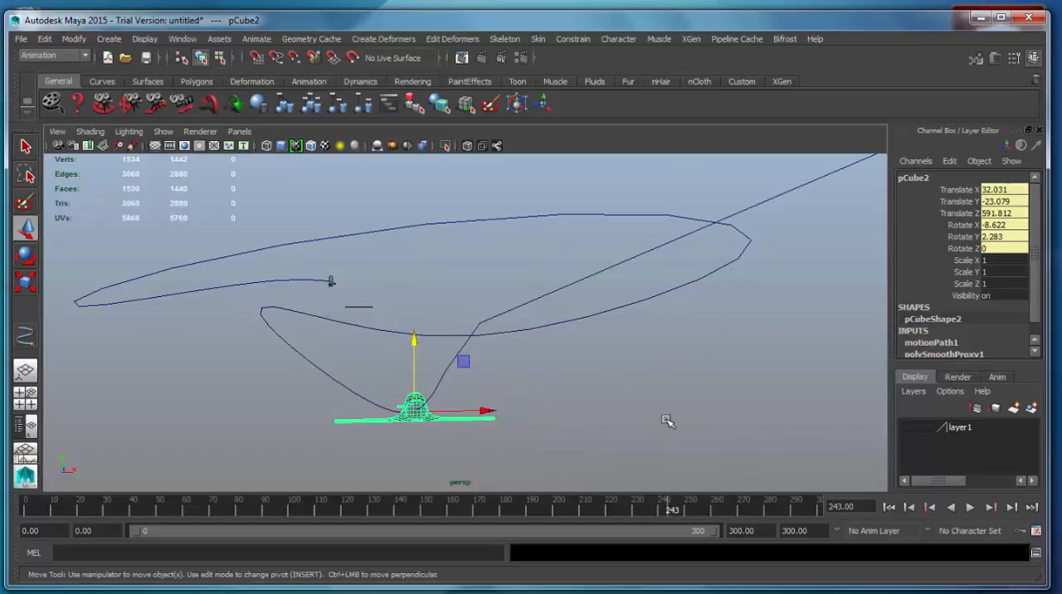
Open the airplane's motionPath1 attributes and shorten the Attribute Editor window to uncover the timeline
key("ctrl+a")
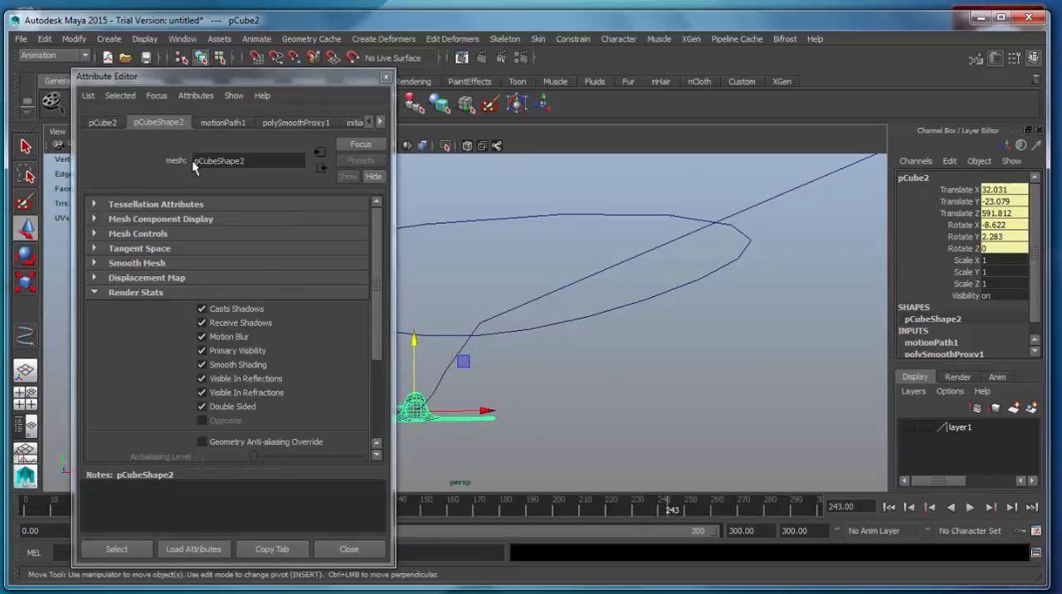
left_click_drag(272, 78, 248, 78)
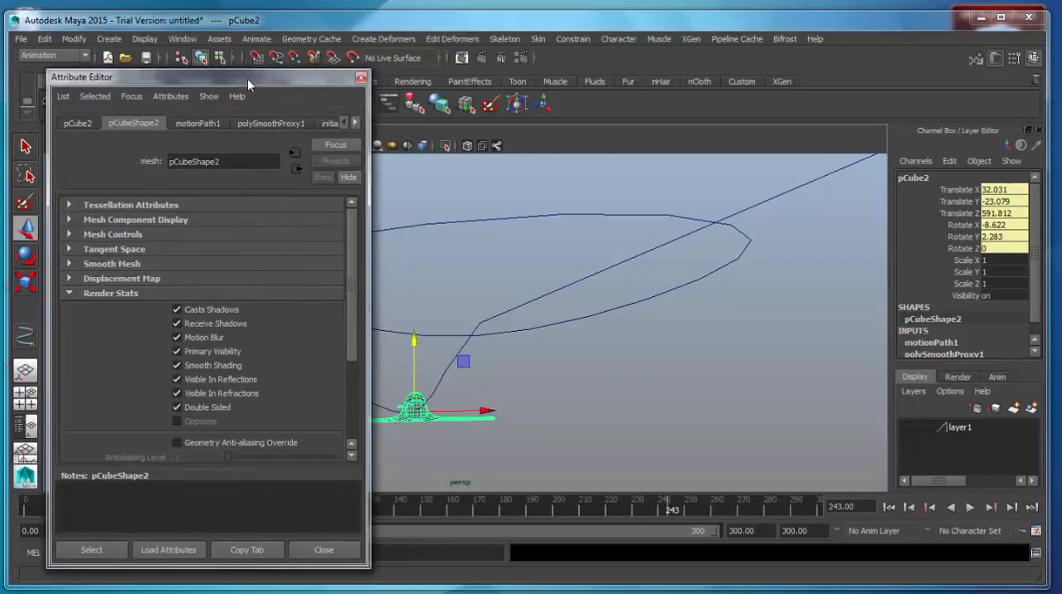
left_click(194, 123)
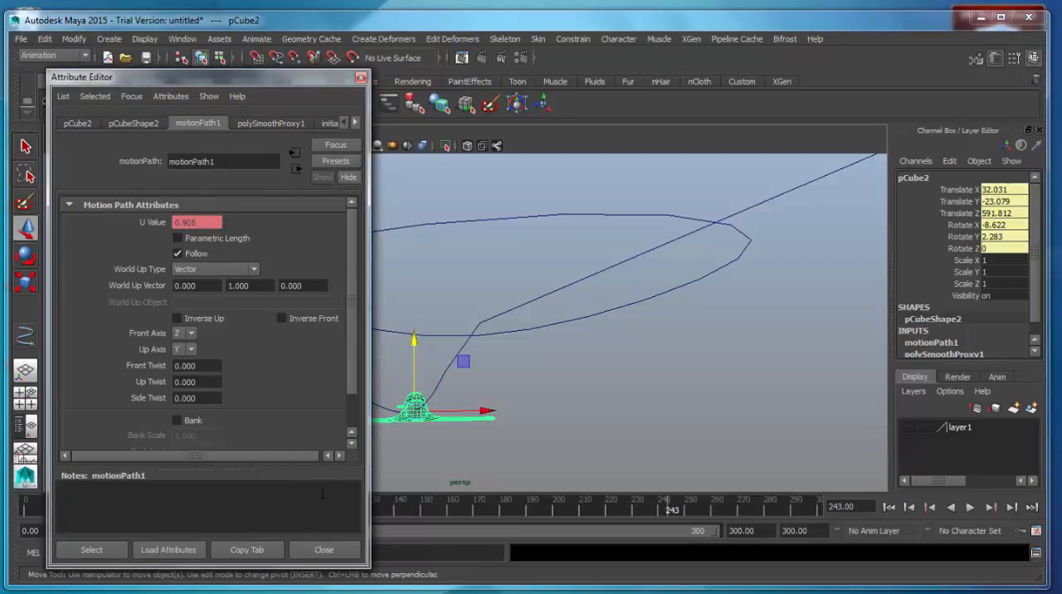
left_click_drag(286, 567, 285, 466)
Rewind to frame 0, play the airplane's flight along the curve and return to frame 0
left_click_drag(651, 510, 25, 511)
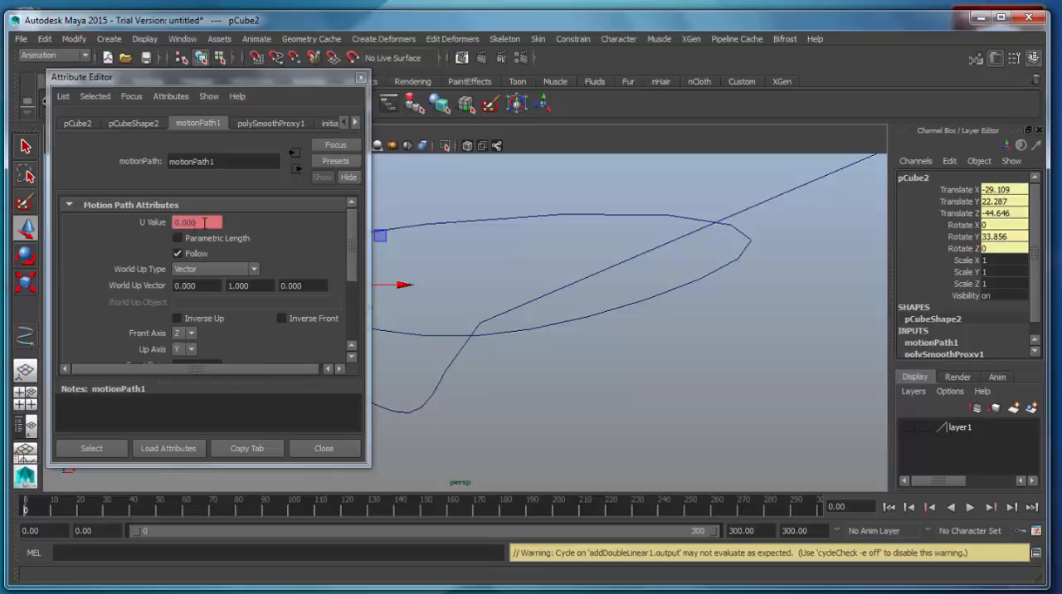
key("alt+v")
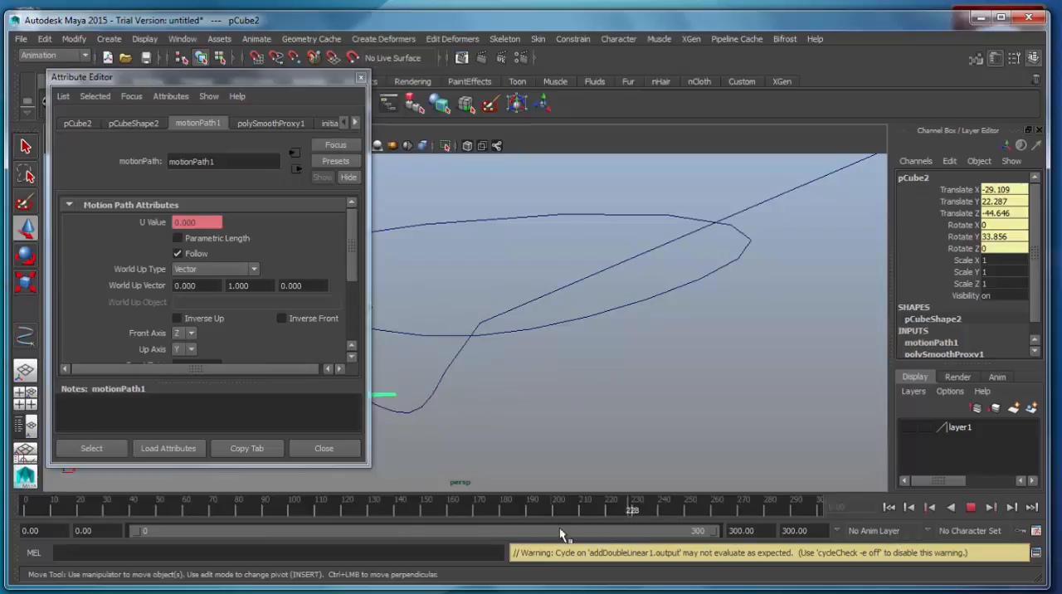
left_click_drag(119, 510, 9, 510)
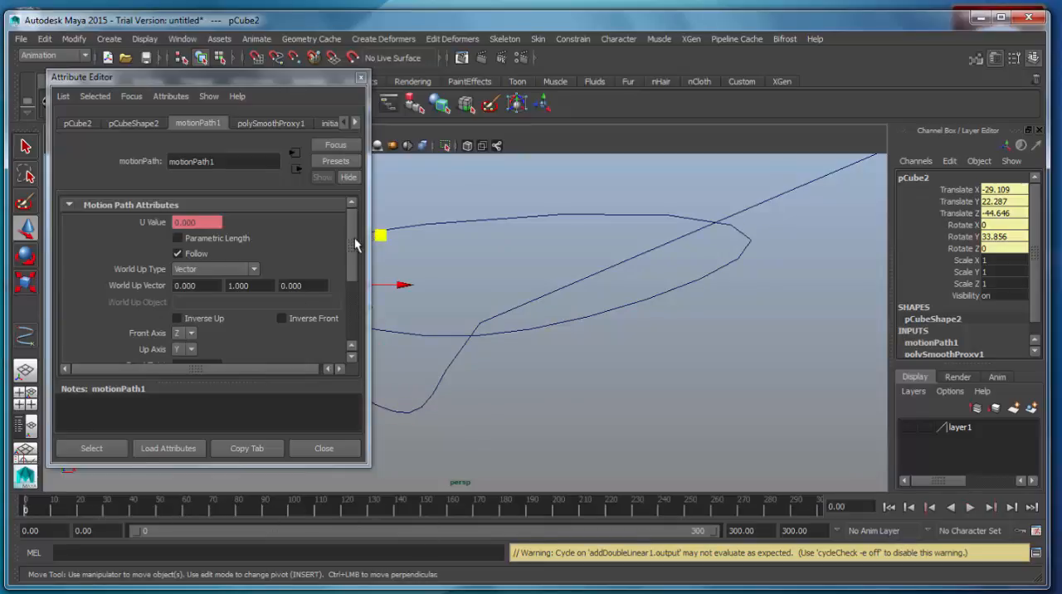
Play the animation with the curve's end loop in view and enable Bank on the motion path
left_click_drag(353, 242, 360, 288)
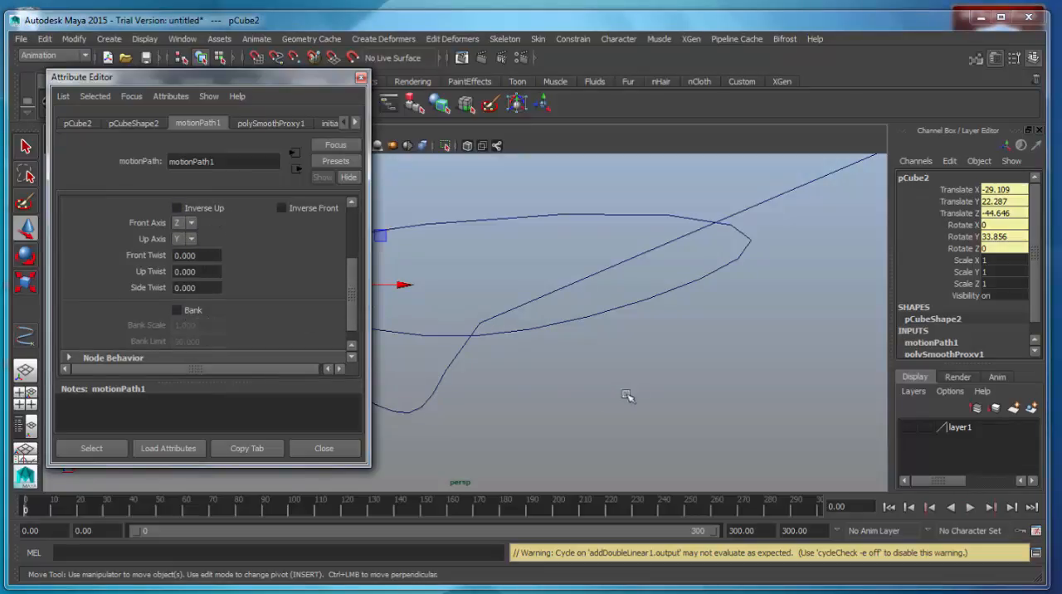
left_click_drag(628, 399, 676, 400, "alt")
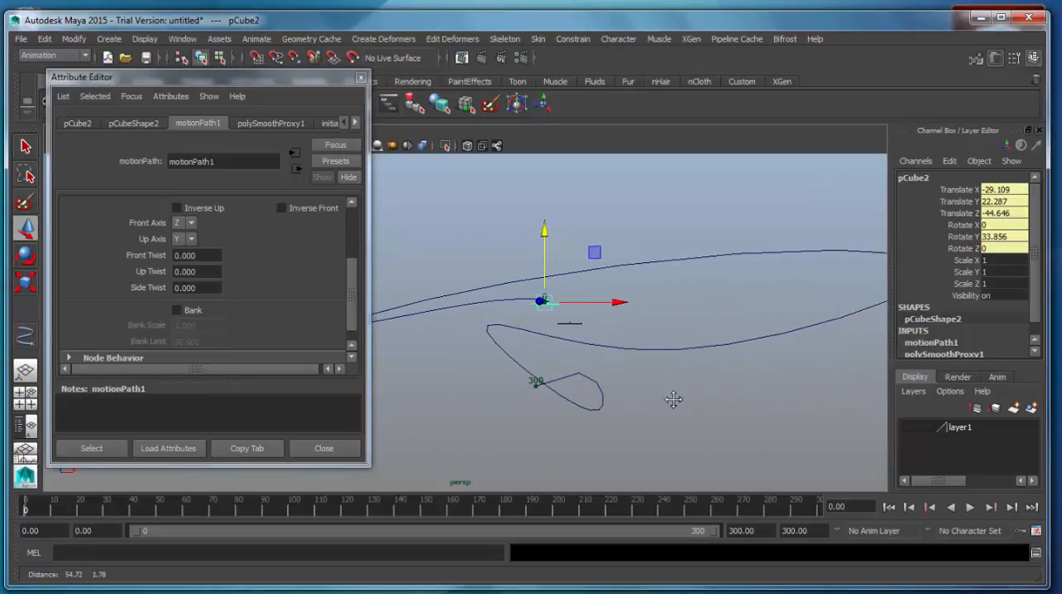
left_click(970, 507)
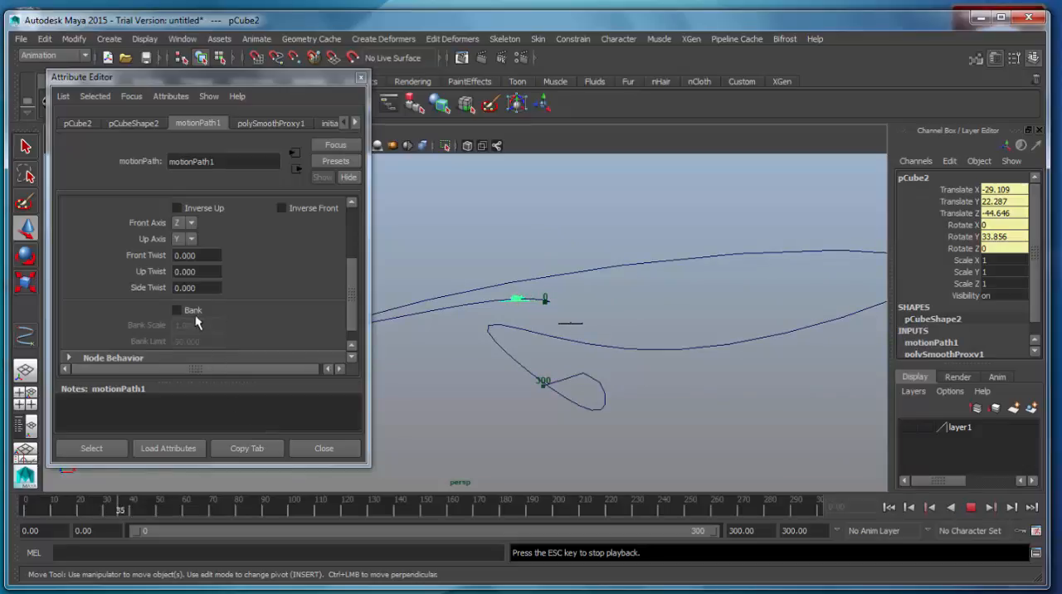
left_click(194, 312)
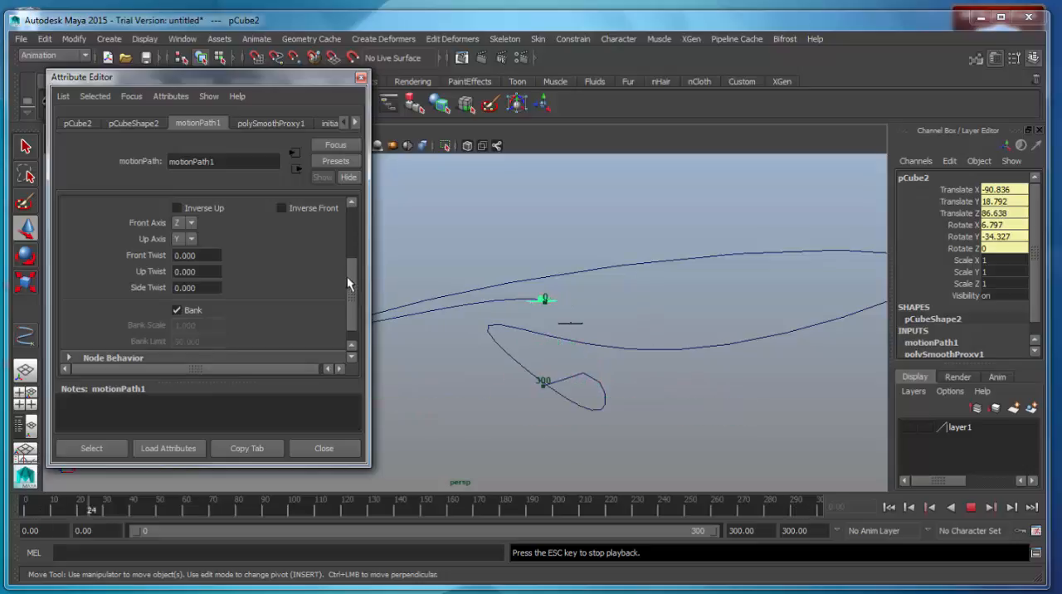
Set the motion path's Bank Limit to 180
scroll(349, 286, "down", 2)
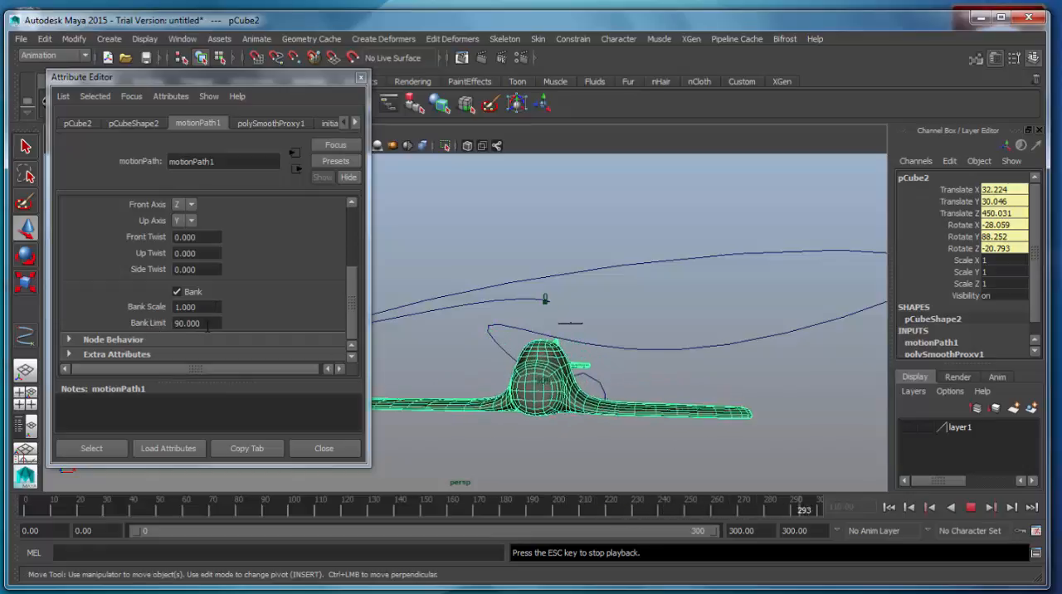
left_click(208, 326)
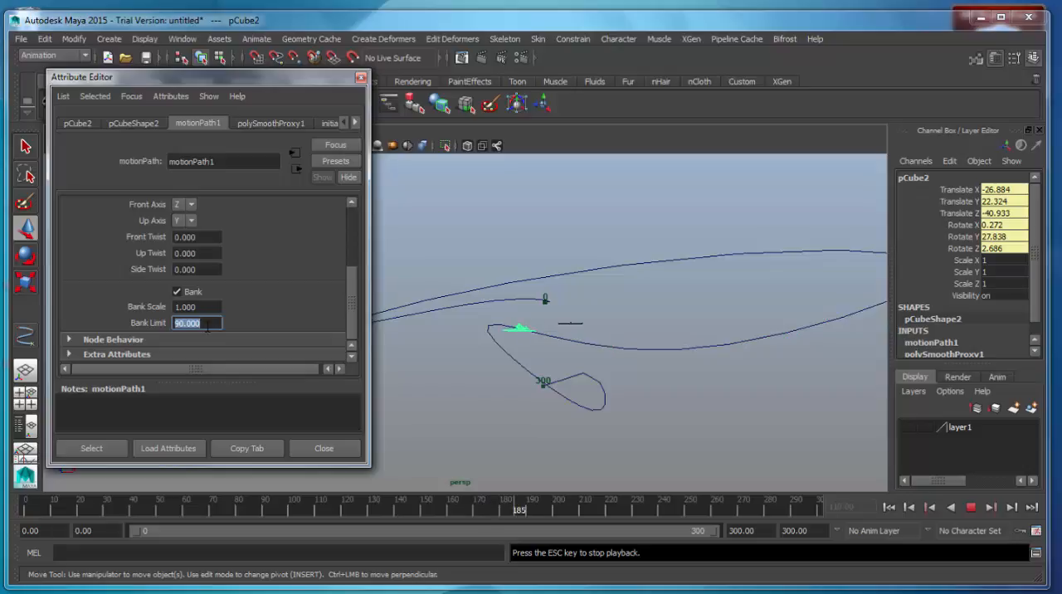
type("180")
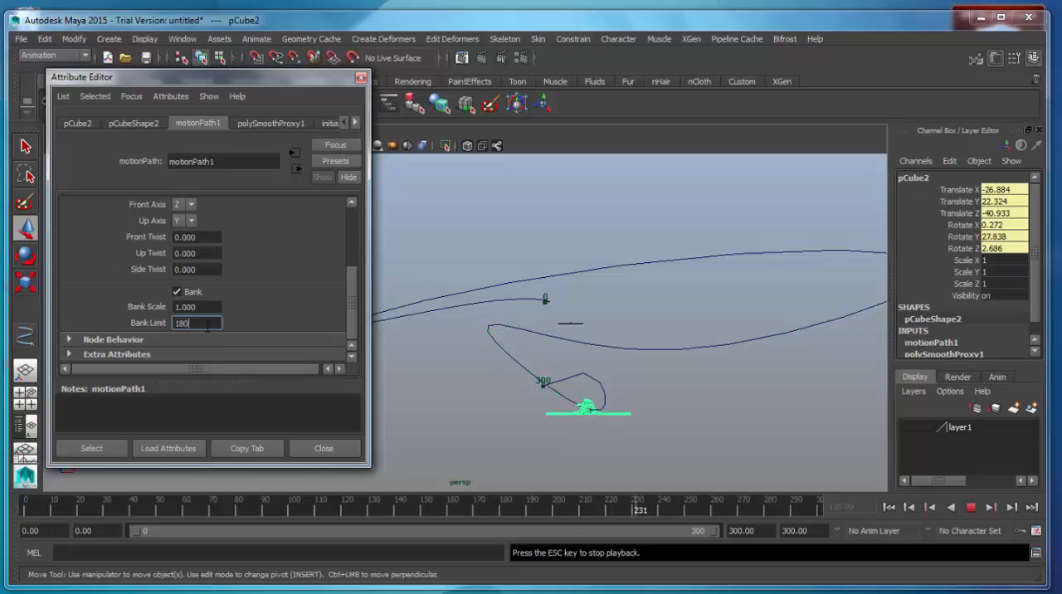
key("Return")
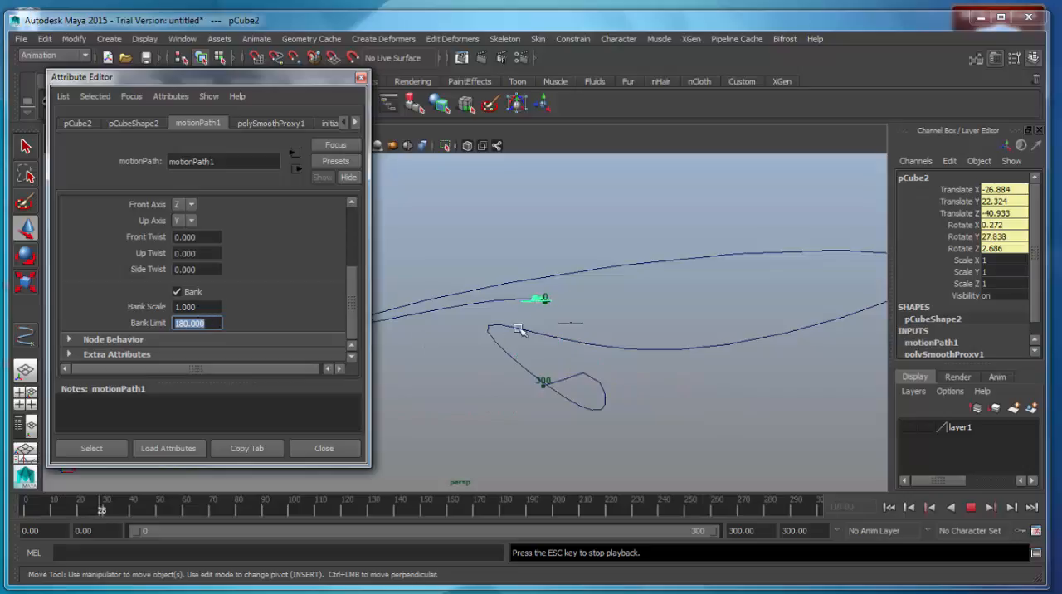
Try Bank Scale values of 5, 25 and 500 on the motion path during playback, and settle on 50
left_click(207, 306)
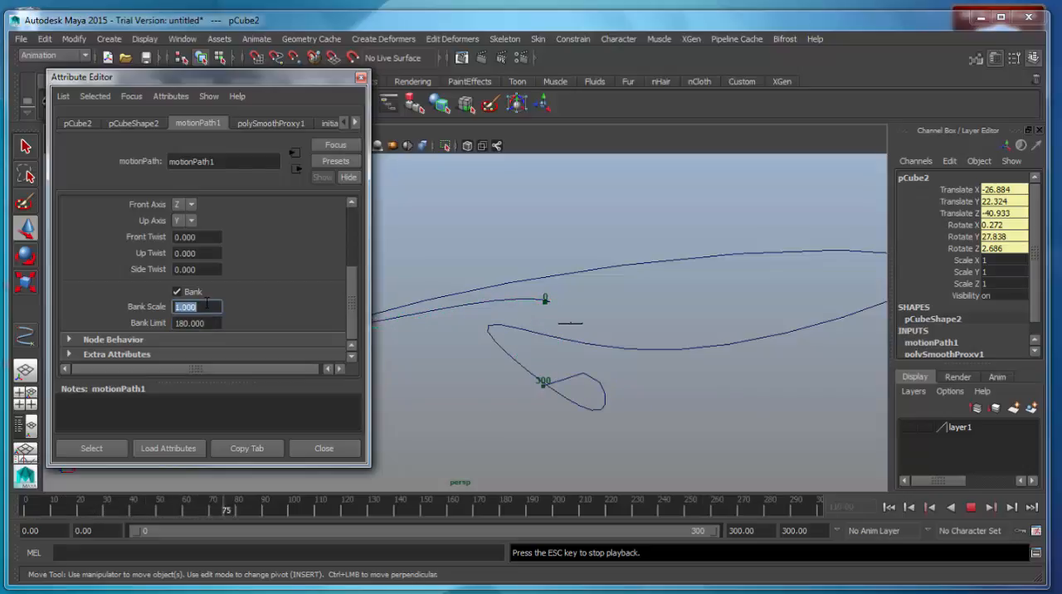
type("5")
key("Return")
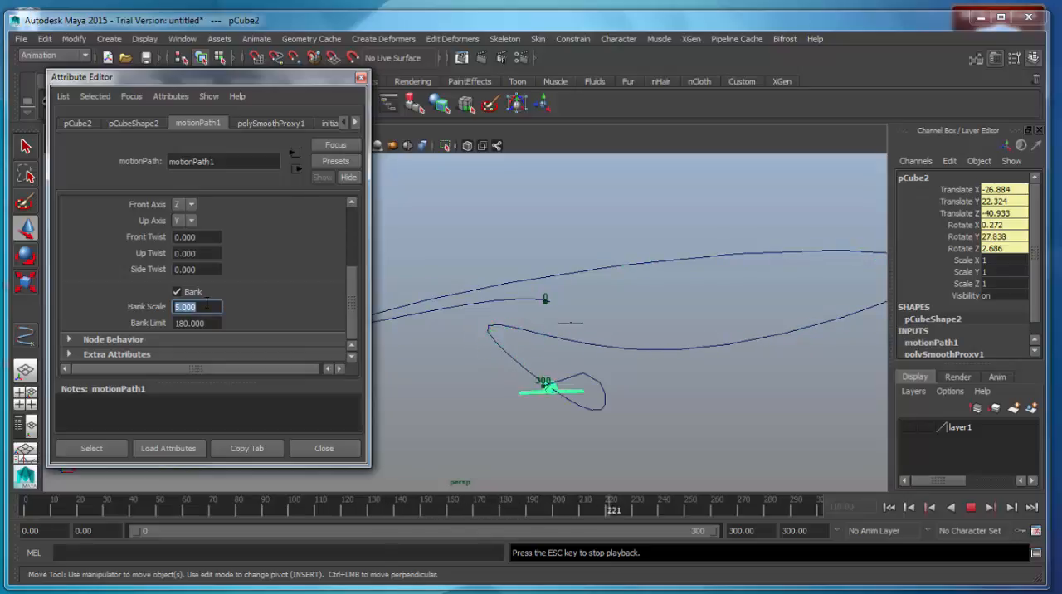
type("25")
key("Return")
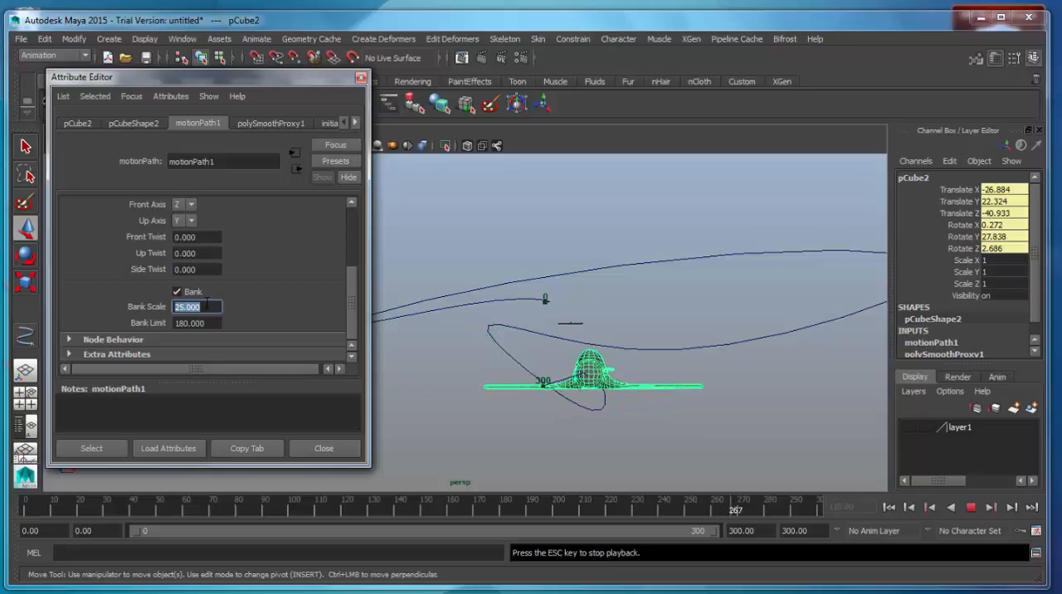
left_click_drag(309, 79, 187, 81)
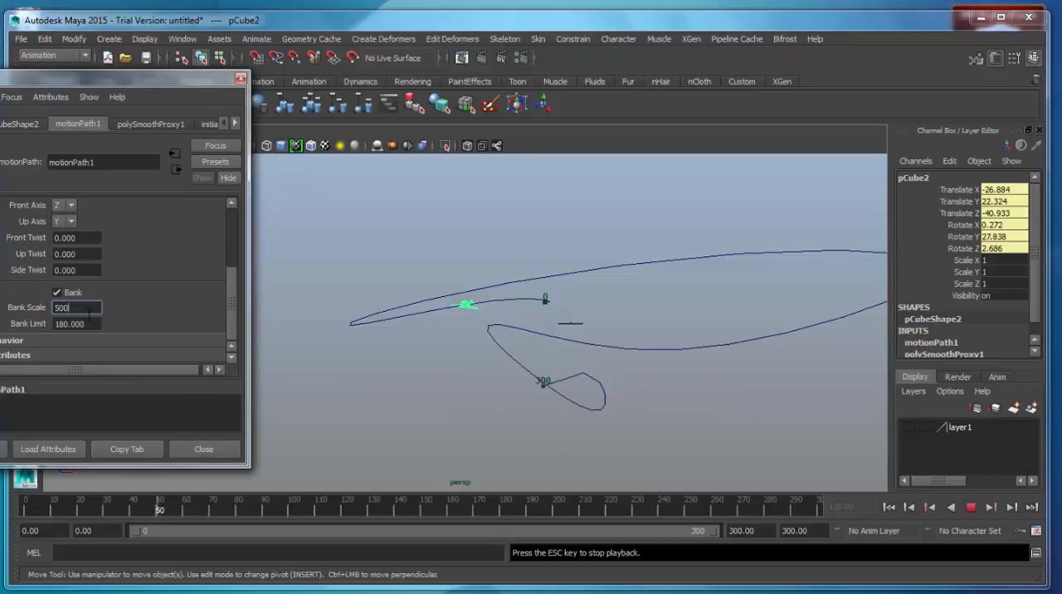
key("Return")
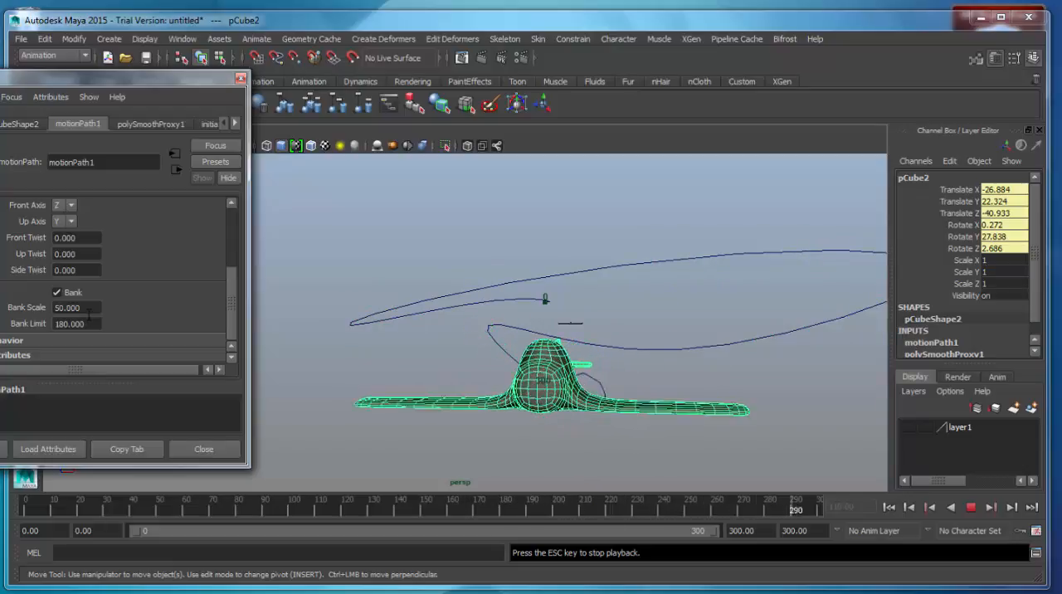
Watch the airplane's banking through the curve's turns from several angles and stop playback at frame 47
scroll(576, 379, "up", 4)
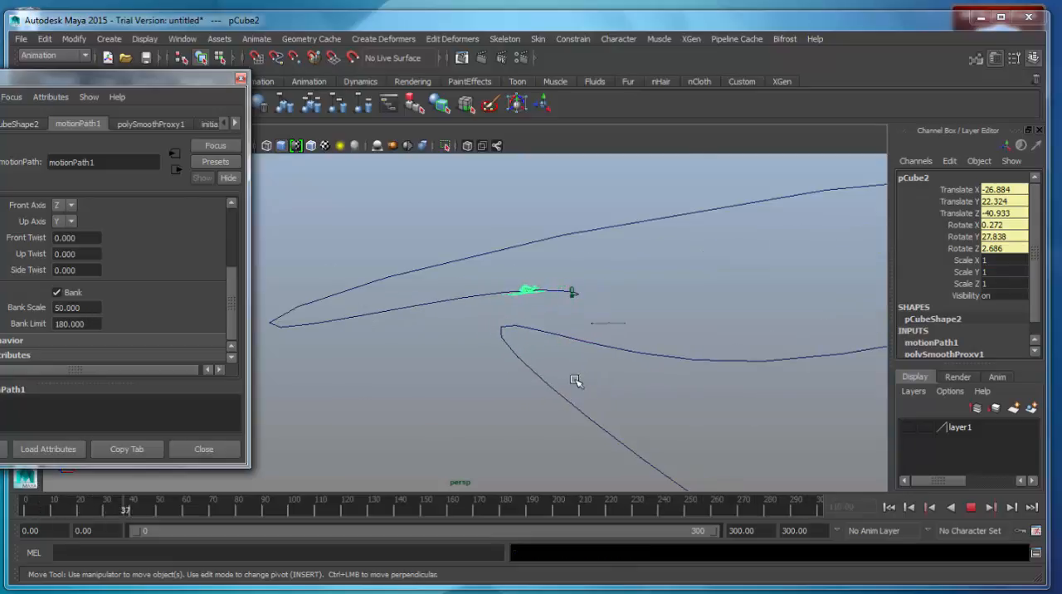
scroll(658, 379, "down", 1)
left_click_drag(785, 368, 687, 388, "alt")
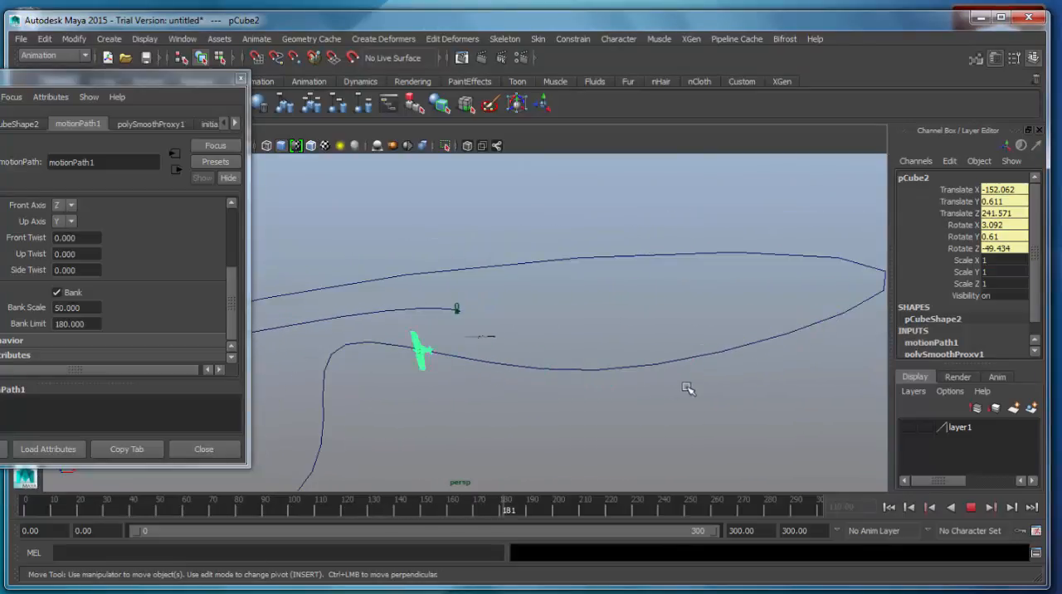
left_click_drag(635, 471, 635, 462, "alt")
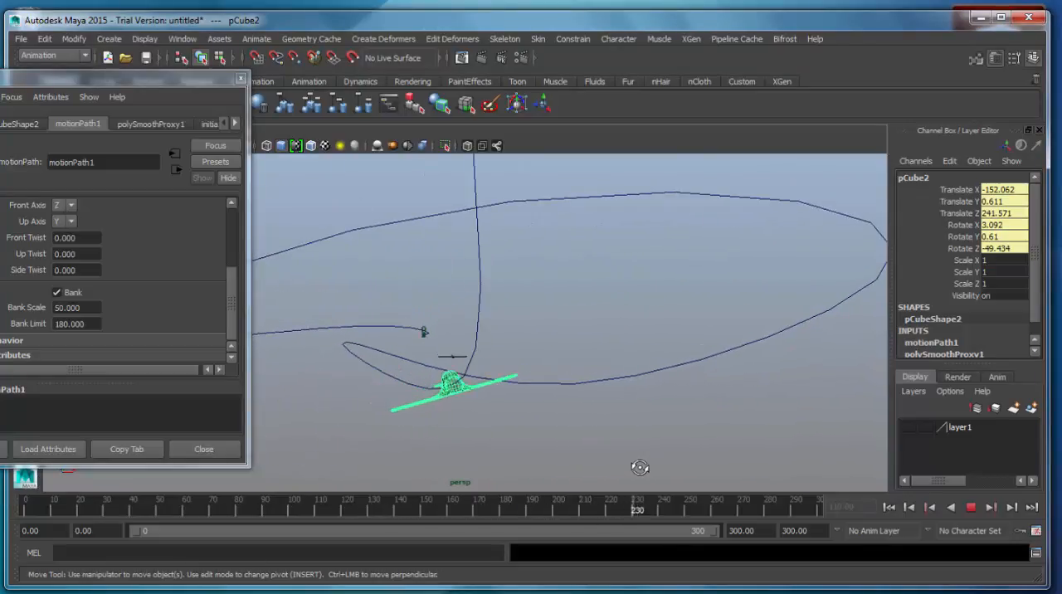
left_click_drag(636, 395, 643, 415, "alt")
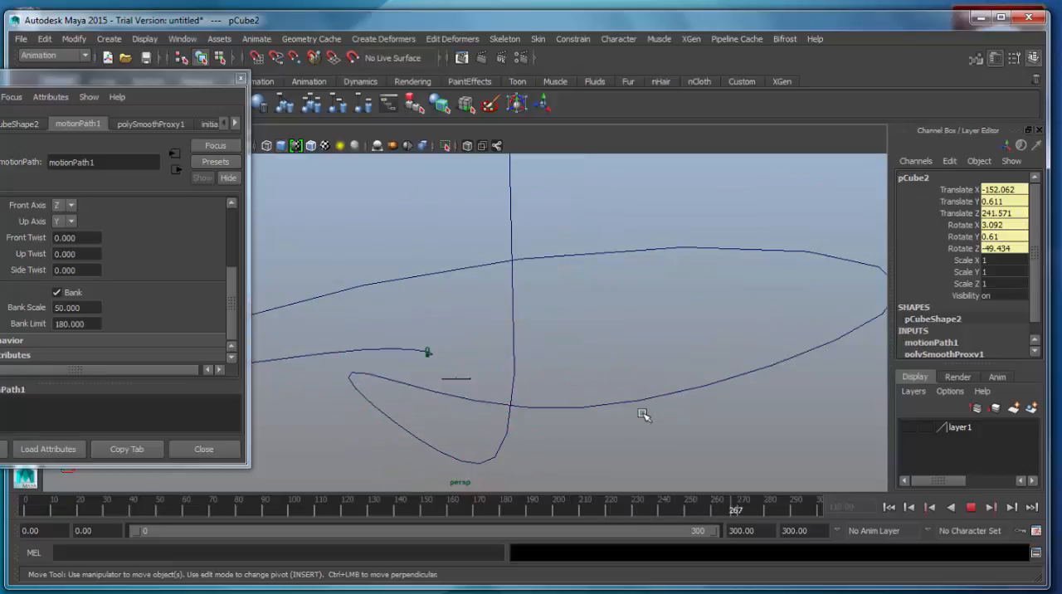
left_click(971, 508)
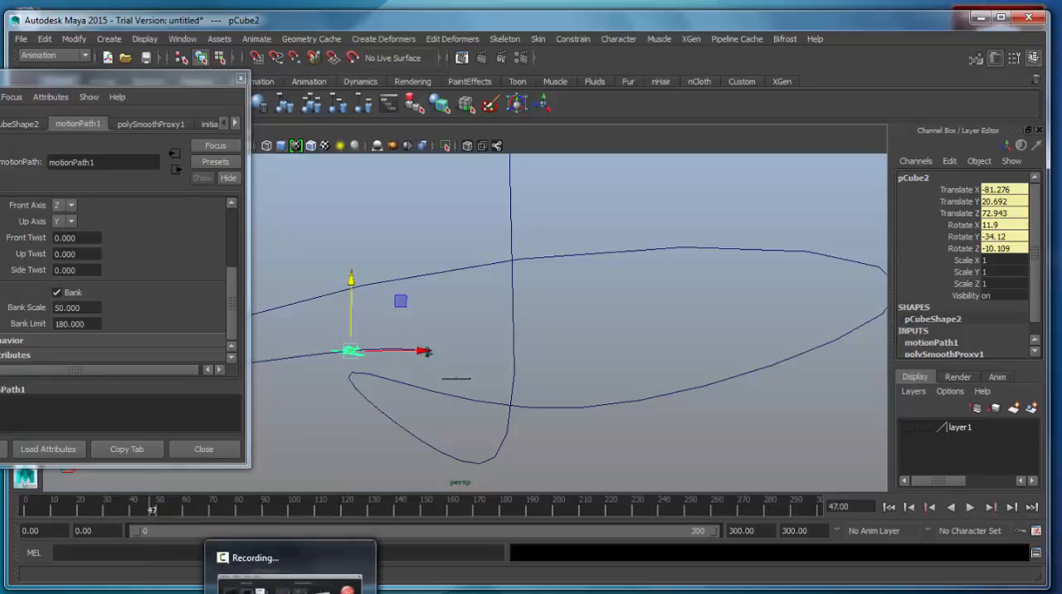
left_click(313, 580)
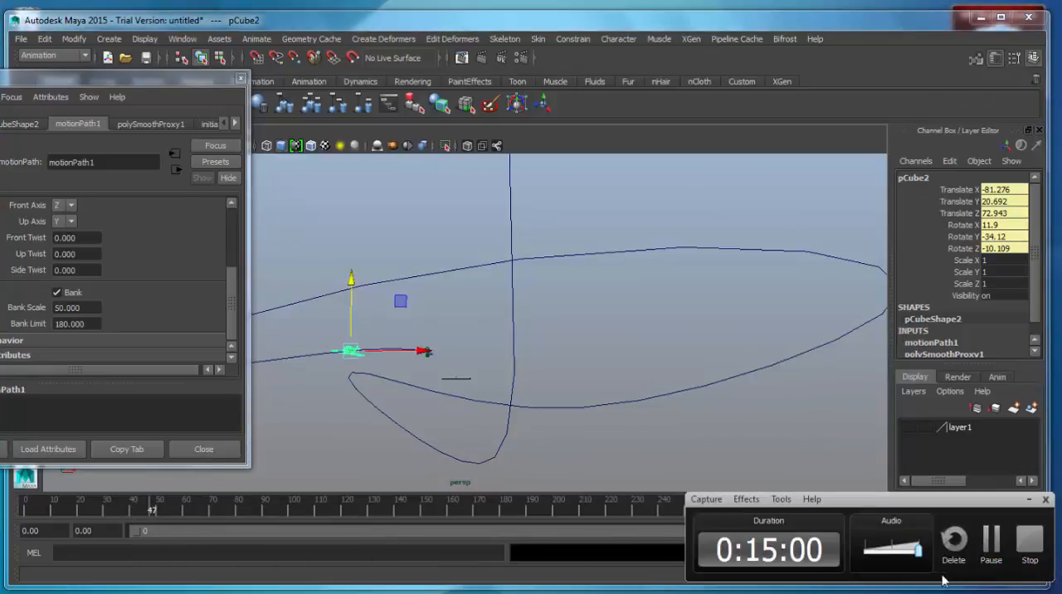